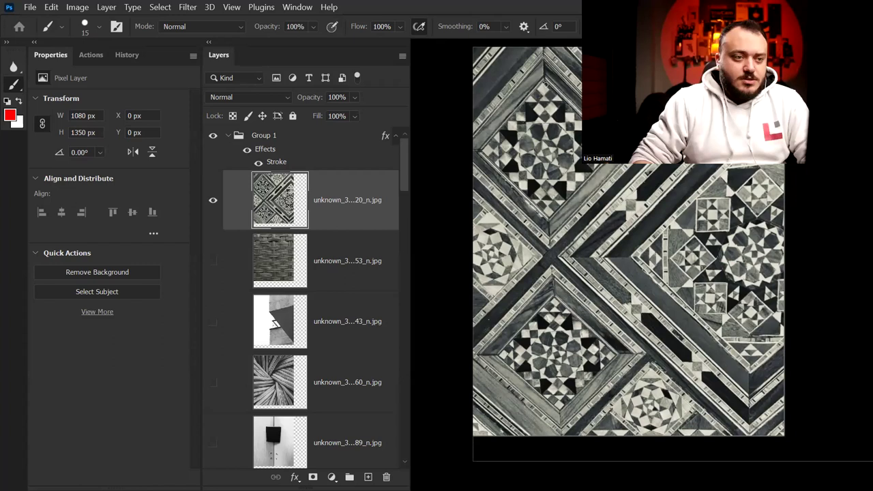
Sketch red test lines and scribbles over the tile pattern photo.
{"action": "left_click_drag", "start_coordinate": [549, 76], "coordinate": [564, 109]}
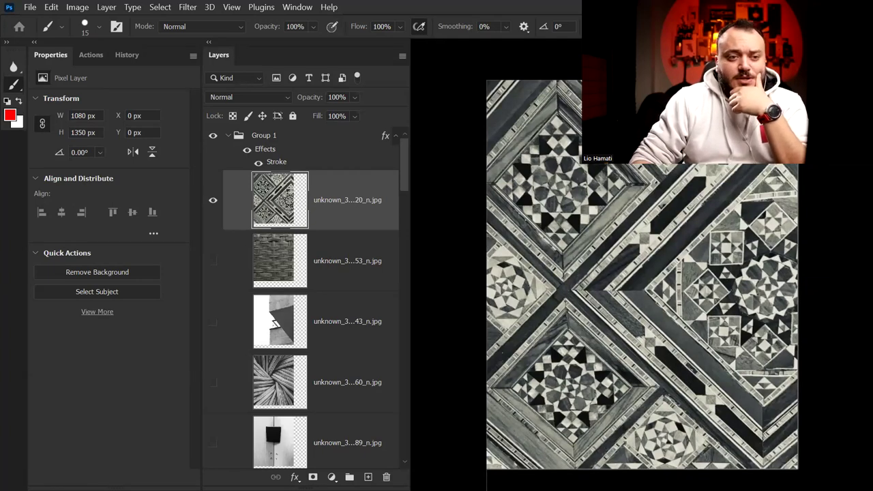
{"action": "mouse_move", "coordinate": [689, 165]}
{"action": "left_mouse_down"}
{"action": "mouse_move", "coordinate": [703, 396]}
{"action": "mouse_move", "coordinate": [792, 307]}
{"action": "left_mouse_up"}
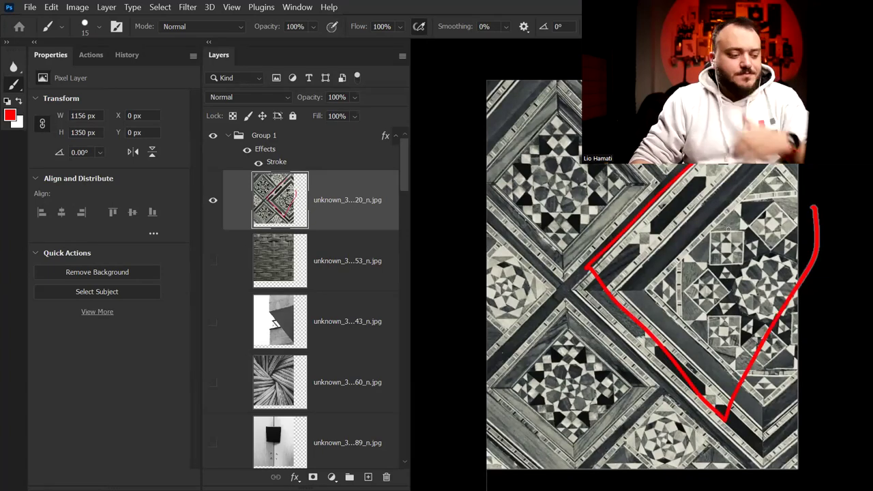
{"action": "key", "text": "ctrl+z"}
{"action": "left_click_drag", "start_coordinate": [651, 167], "coordinate": [651, 410]}
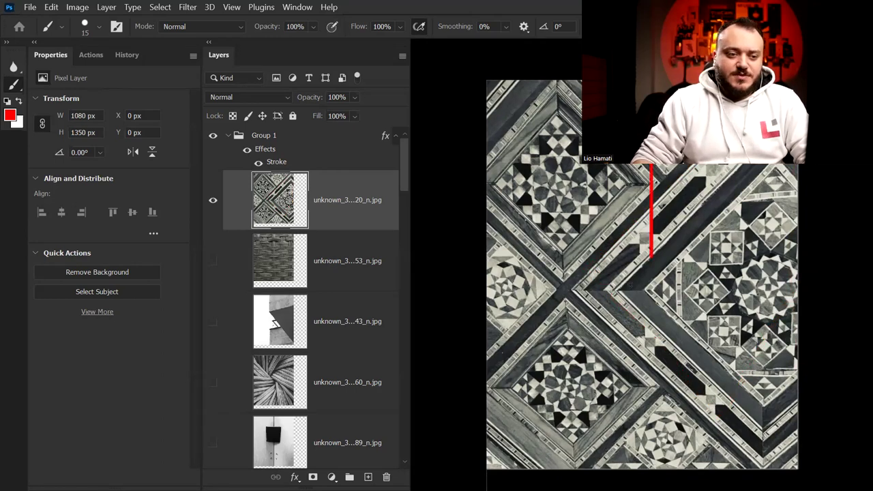
{"action": "left_click_drag", "start_coordinate": [580, 168], "coordinate": [545, 163]}
{"action": "left_click_drag", "start_coordinate": [573, 337], "coordinate": [585, 372]}
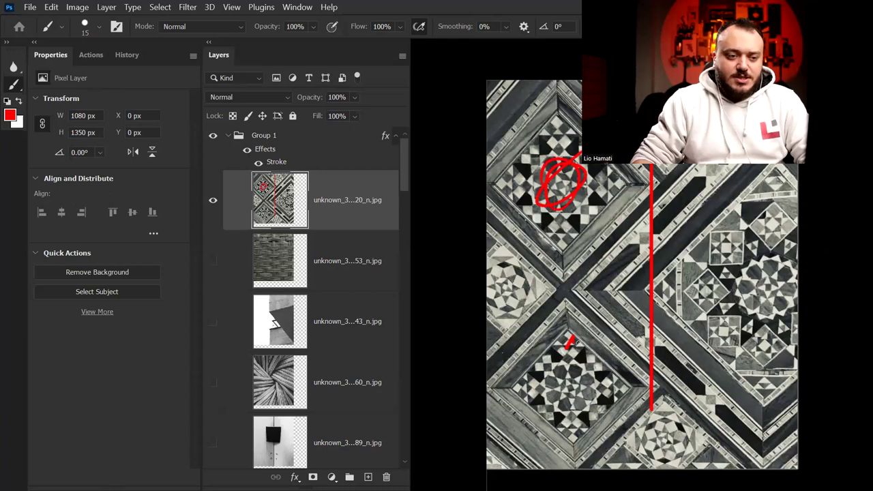
{"action": "left_click_drag", "start_coordinate": [665, 410], "coordinate": [641, 426]}
{"action": "left_click_drag", "start_coordinate": [643, 374], "coordinate": [599, 396]}
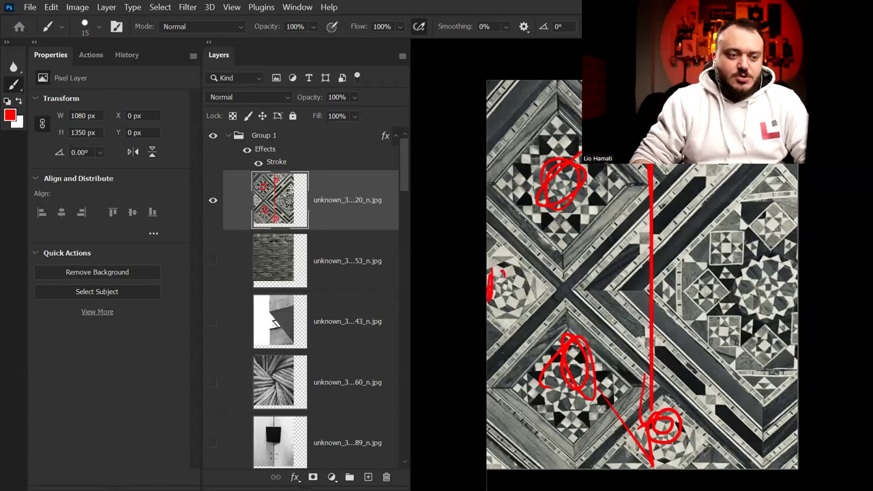
Undo the red strokes and detach the Layers panel into a floating window.
{"action": "key", "text": "ctrl+z"}
{"action": "key", "text": "ctrl+z"}
{"action": "key", "text": "ctrl+z"}
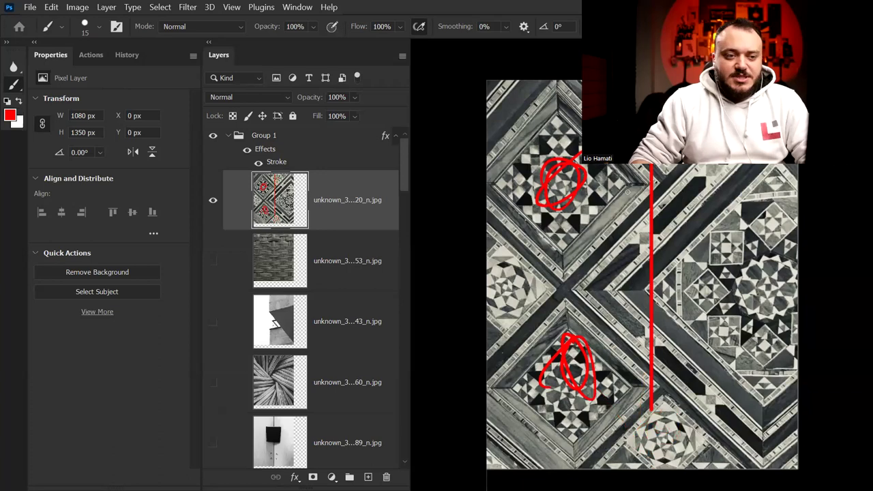
{"action": "key", "text": "ctrl+z"}
{"action": "key", "text": "ctrl+z"}
{"action": "key", "text": "ctrl+z"}
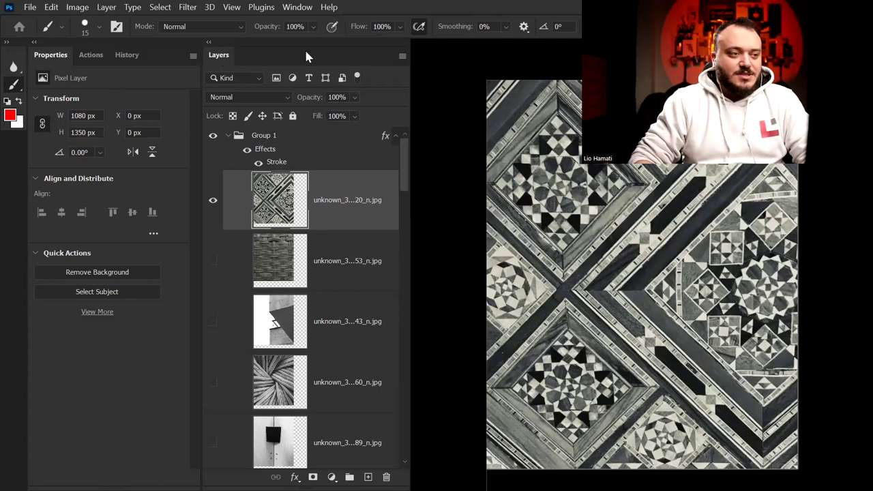
{"action": "left_click_drag", "start_coordinate": [306, 52], "coordinate": [358, 57]}
Collapse and re-expand the floating Layers panel, then select the woven texture layer.
{"action": "double_click", "coordinate": [365, 59]}
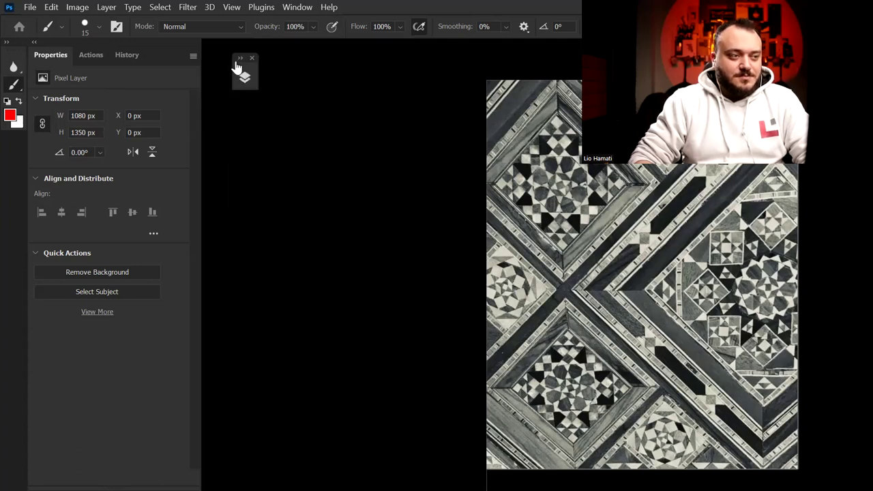
{"action": "left_click", "coordinate": [235, 65]}
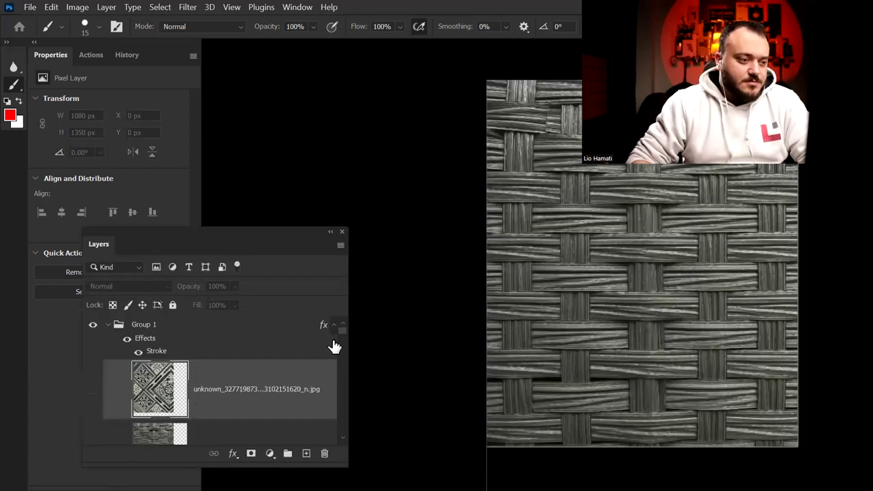
{"action": "scroll", "coordinate": [340, 433], "scroll_direction": "down", "scroll_amount": 2}
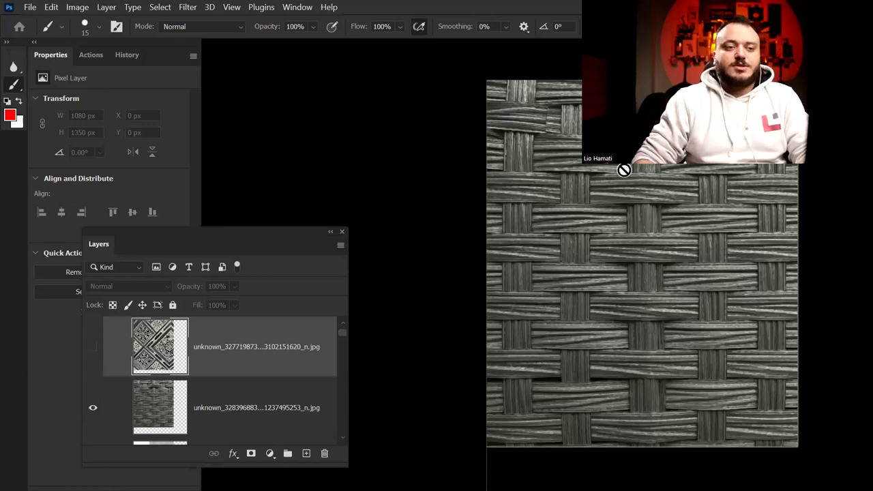
{"action": "left_click", "coordinate": [263, 409]}
Handwrite 'Pattern' in red over the weave and undo the circle and last letters.
{"action": "mouse_move", "coordinate": [529, 167]}
{"action": "left_mouse_down"}
{"action": "mouse_move", "coordinate": [542, 248]}
{"action": "mouse_move", "coordinate": [540, 208]}
{"action": "left_mouse_up"}
{"action": "left_click_drag", "start_coordinate": [598, 183], "coordinate": [606, 213]}
{"action": "left_click_drag", "start_coordinate": [621, 176], "coordinate": [645, 225]}
{"action": "mouse_move", "coordinate": [636, 185]}
{"action": "left_mouse_down"}
{"action": "mouse_move", "coordinate": [675, 180]}
{"action": "mouse_move", "coordinate": [748, 206]}
{"action": "left_mouse_up"}
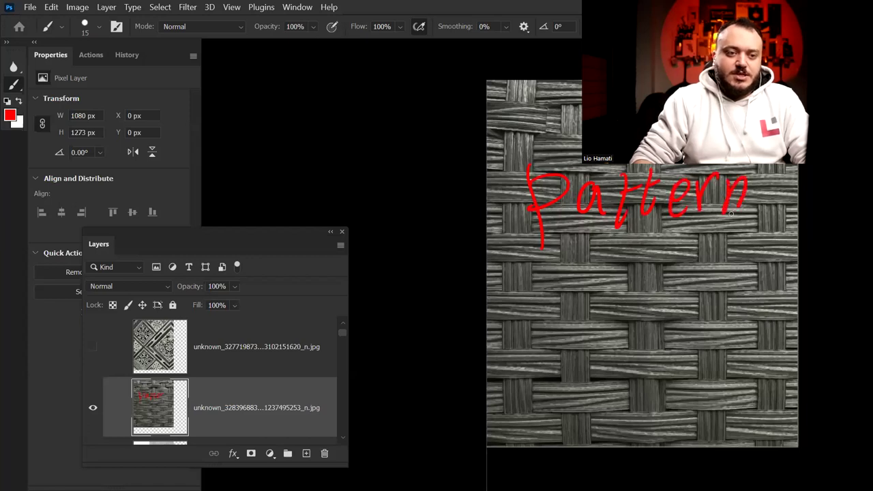
{"action": "left_click_drag", "start_coordinate": [631, 253], "coordinate": [667, 243]}
{"action": "key", "text": "ctrl+z"}
{"action": "key", "text": "ctrl+z"}
{"action": "key", "text": "ctrl+z"}
{"action": "key", "text": "ctrl+z"}
{"action": "key", "text": "ctrl+z"}
{"action": "key", "text": "ctrl+z"}
{"action": "key", "text": "ctrl+z"}
{"action": "key", "text": "ctrl+z"}
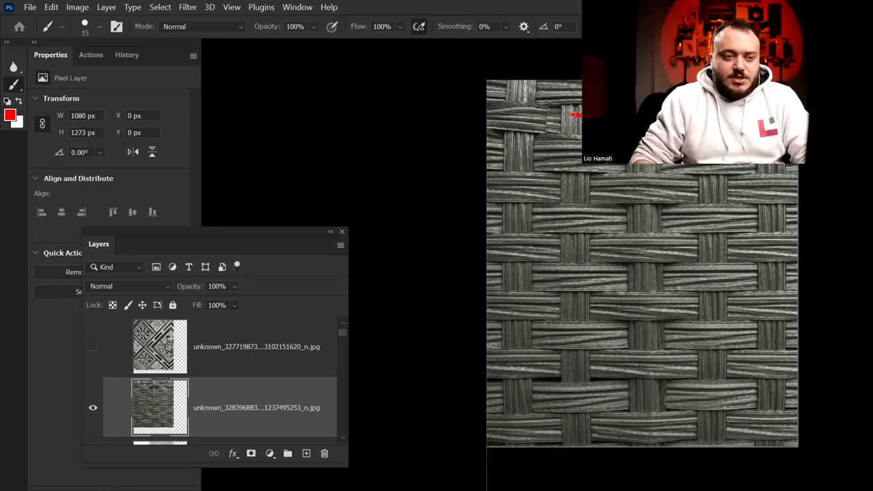
Draw and undo red grid lines, then duplicate the woven texture layer.
{"action": "mouse_move", "coordinate": [563, 183]}
{"action": "left_mouse_down"}
{"action": "mouse_move", "coordinate": [687, 184]}
{"action": "mouse_move", "coordinate": [693, 315]}
{"action": "left_mouse_up"}
{"action": "left_click_drag", "start_coordinate": [580, 163], "coordinate": [577, 402]}
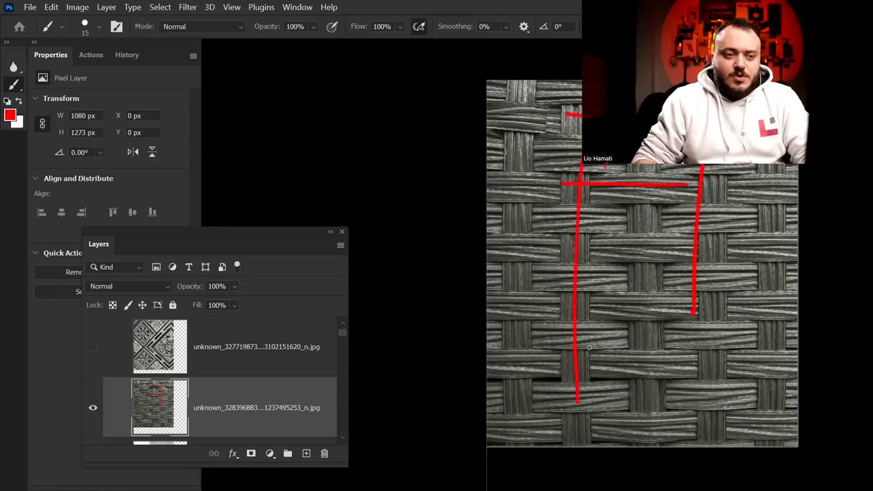
{"action": "key", "text": "ctrl+z"}
{"action": "key", "text": "ctrl+z"}
{"action": "key", "text": "ctrl+z"}
{"action": "key", "text": "ctrl+z"}
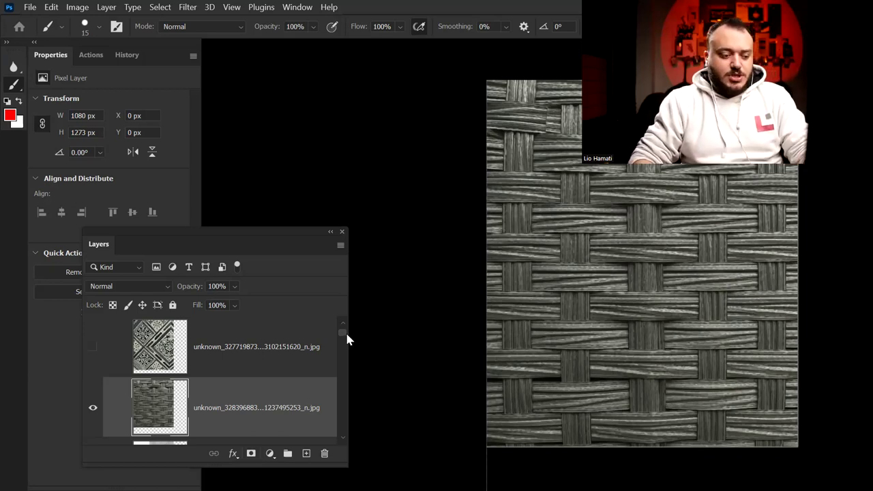
{"action": "key", "text": "ctrl+j"}
Add a layer mask to the weave copy, then enlarge and tilt it.
{"action": "left_click", "coordinate": [155, 416], "text": "ctrl"}
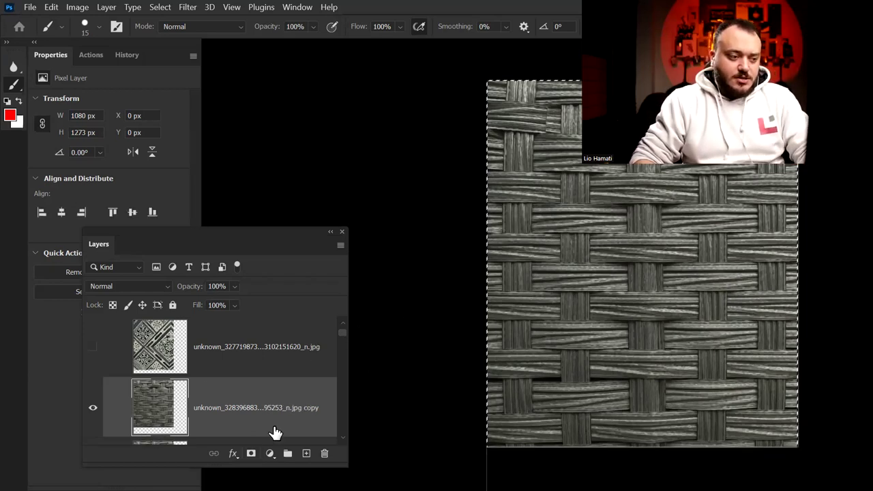
{"action": "left_click", "coordinate": [251, 453]}
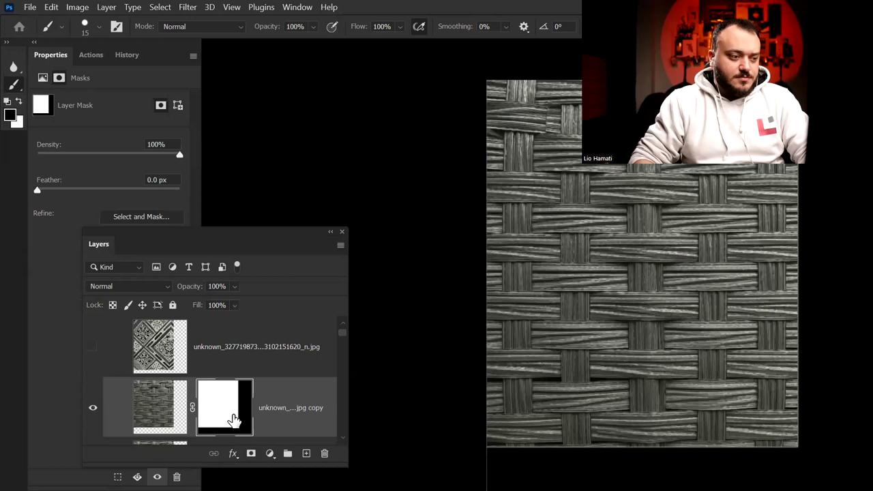
{"action": "left_click", "coordinate": [164, 412]}
{"action": "key", "text": "ctrl+t"}
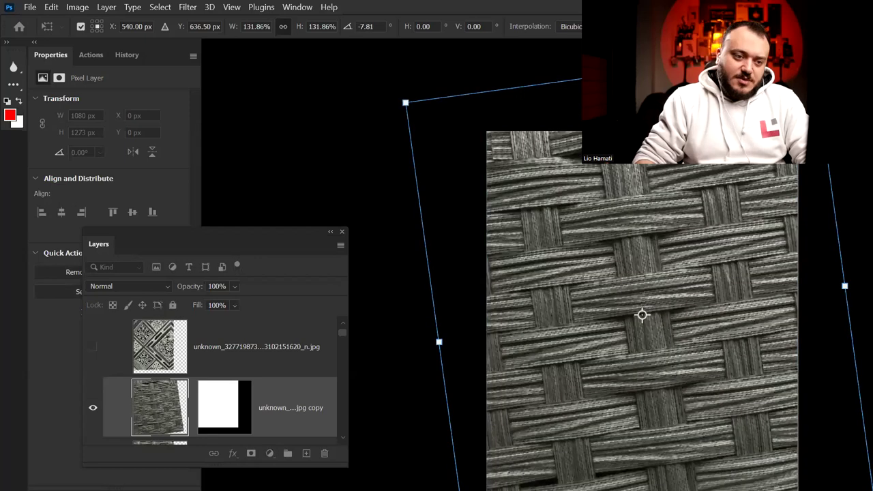
{"action": "key", "text": "Return"}
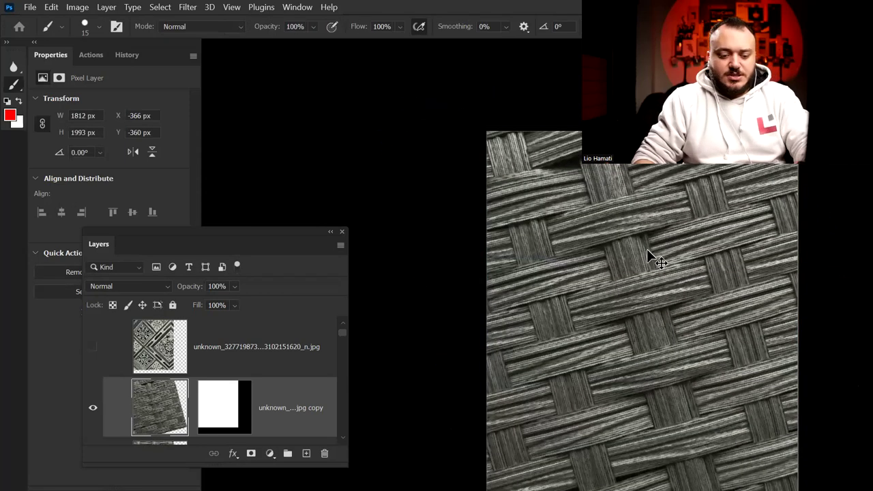
Draw red lines along the tilted strands and hide the weave copy.
{"action": "left_click_drag", "start_coordinate": [598, 210], "coordinate": [784, 211]}
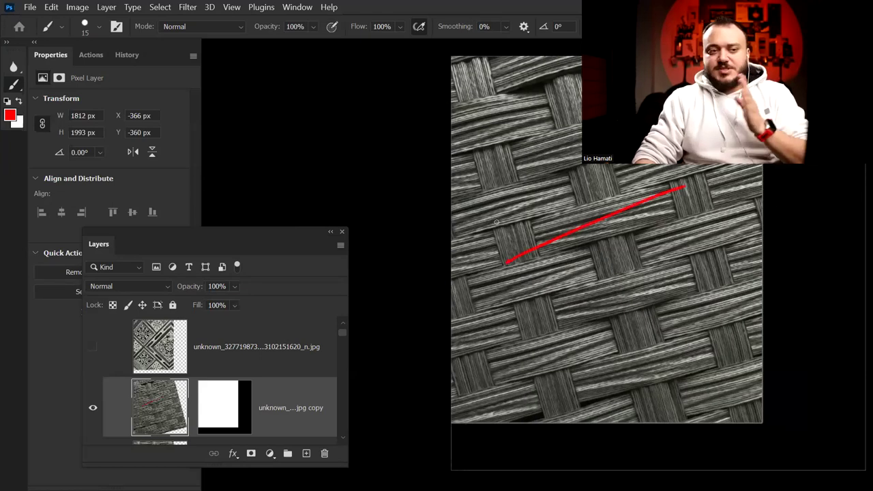
{"action": "left_click_drag", "start_coordinate": [486, 224], "coordinate": [607, 167]}
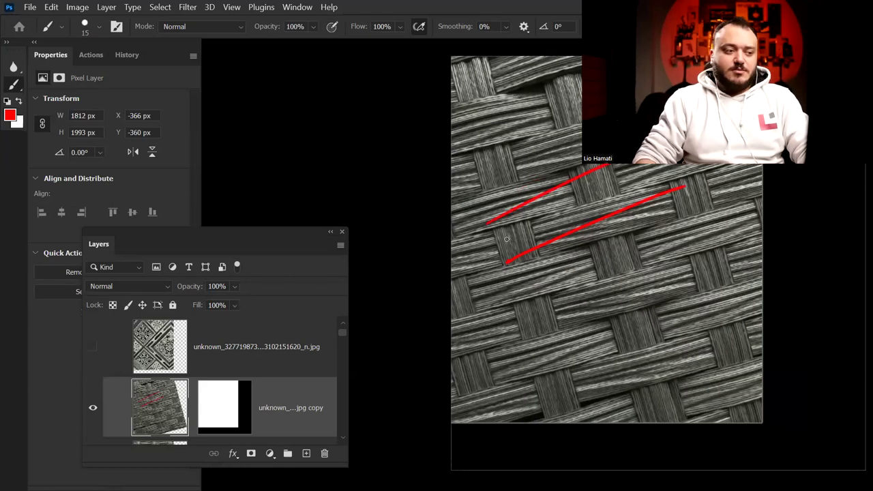
{"action": "left_click", "coordinate": [93, 407]}
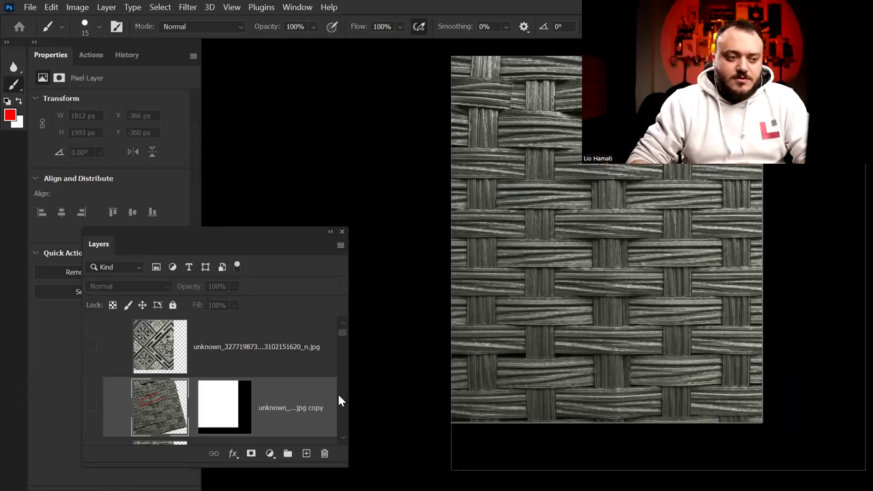
{"action": "scroll", "coordinate": [340, 401], "scroll_direction": "down", "scroll_amount": 1}
{"action": "scroll", "coordinate": [337, 431], "scroll_direction": "down", "scroll_amount": 1}
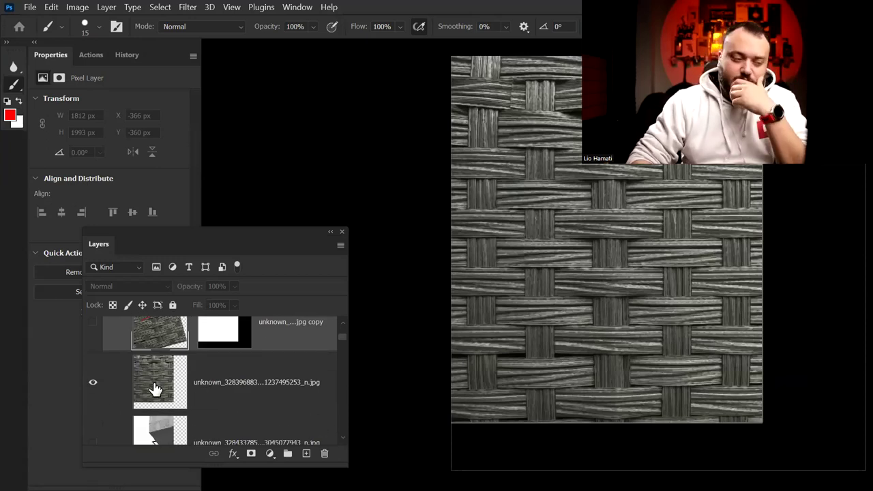
Hide the original woven layer and show and select the building photo layer.
{"action": "left_click", "coordinate": [94, 383]}
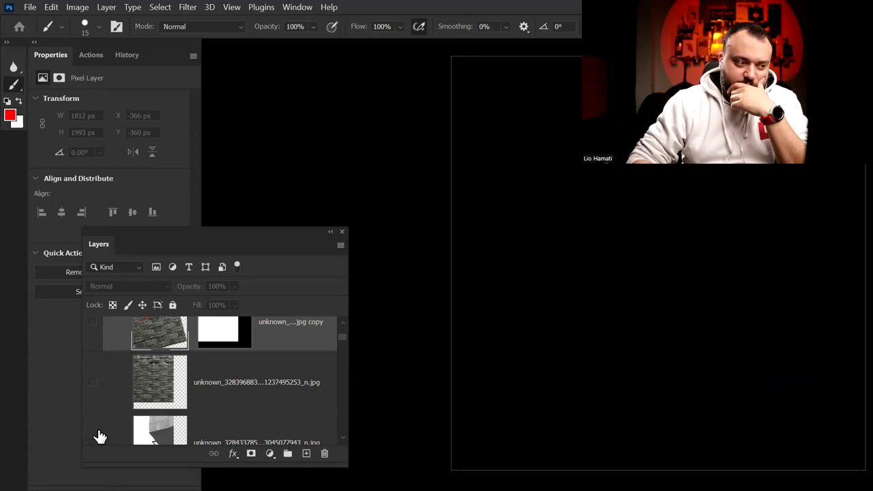
{"action": "left_click", "coordinate": [96, 441]}
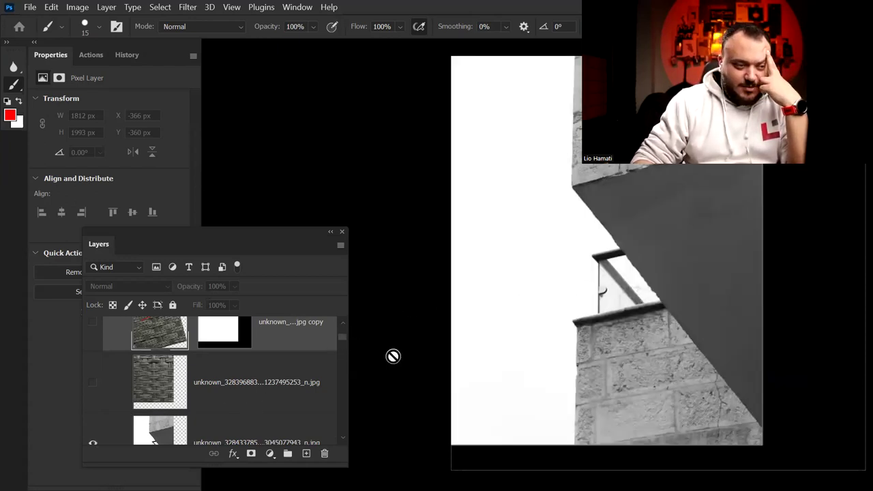
{"action": "left_click", "coordinate": [238, 430]}
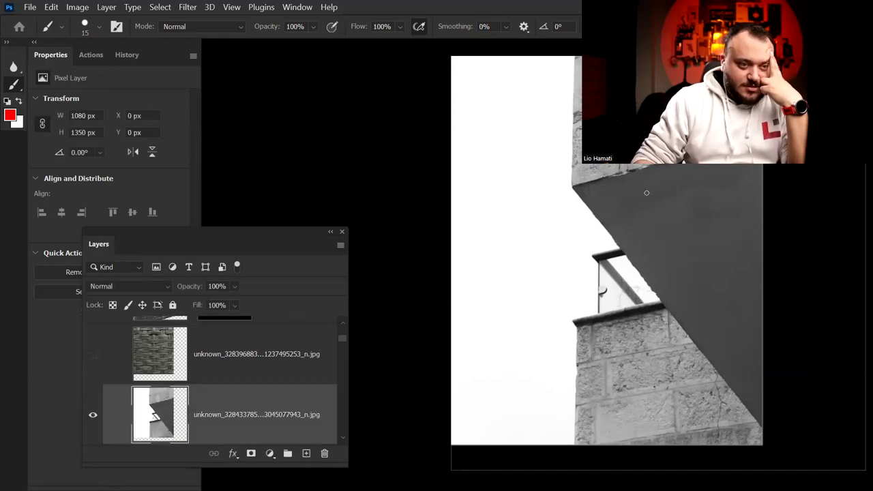
Trace red strokes along the building's top edge and outline, then undo them.
{"action": "left_click_drag", "start_coordinate": [613, 116], "coordinate": [744, 103]}
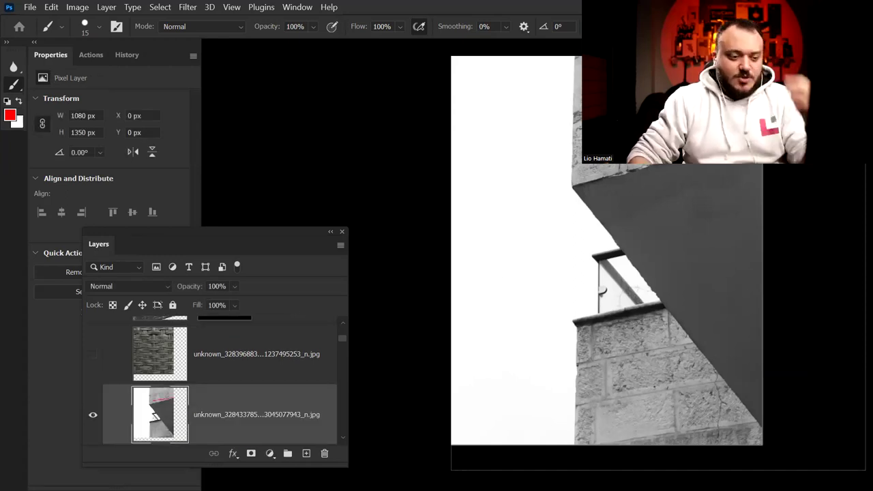
{"action": "mouse_move", "coordinate": [660, 163]}
{"action": "left_mouse_down"}
{"action": "mouse_move", "coordinate": [577, 185]}
{"action": "mouse_move", "coordinate": [634, 286]}
{"action": "mouse_move", "coordinate": [759, 430]}
{"action": "left_mouse_up"}
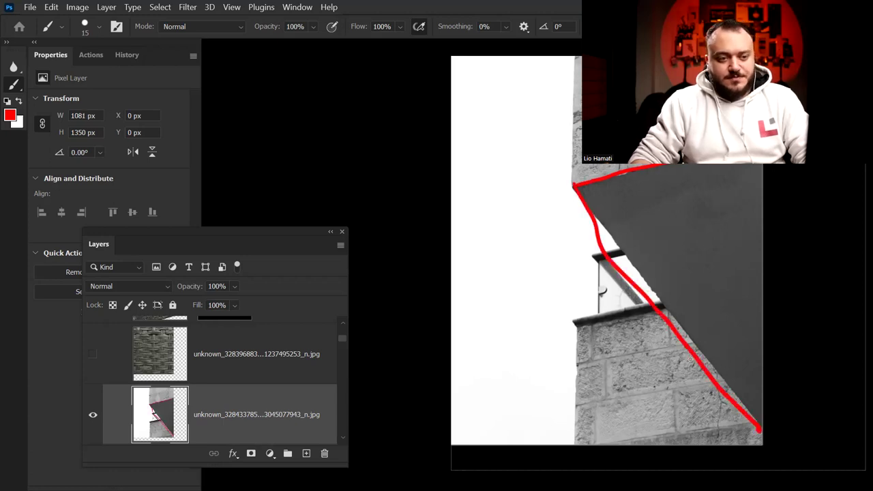
{"action": "key", "text": "ctrl+z"}
{"action": "mouse_move", "coordinate": [566, 311]}
{"action": "left_mouse_down"}
{"action": "mouse_move", "coordinate": [561, 444]}
{"action": "mouse_move", "coordinate": [756, 418]}
{"action": "mouse_move", "coordinate": [579, 221]}
{"action": "left_mouse_up"}
{"action": "key", "text": "ctrl+z"}
{"action": "mouse_move", "coordinate": [547, 97]}
{"action": "left_mouse_down"}
{"action": "mouse_move", "coordinate": [520, 113]}
{"action": "mouse_move", "coordinate": [491, 272]}
{"action": "mouse_move", "coordinate": [511, 447]}
{"action": "left_mouse_up"}
{"action": "key", "text": "ctrl+z"}
{"action": "key", "text": "ctrl+z"}
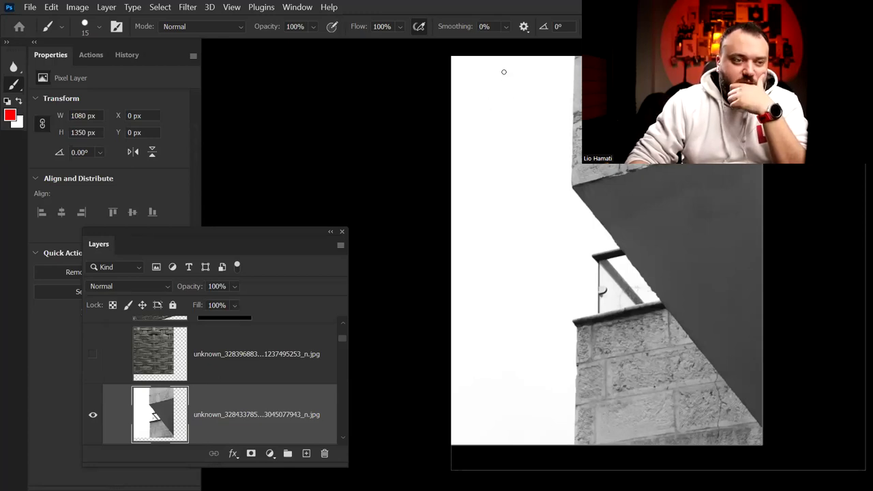
Try red zigzags, a triangle and a balcony-railing loop, undoing each.
{"action": "mouse_move", "coordinate": [548, 71]}
{"action": "left_mouse_down"}
{"action": "mouse_move", "coordinate": [522, 140]}
{"action": "mouse_move", "coordinate": [546, 242]}
{"action": "mouse_move", "coordinate": [545, 400]}
{"action": "mouse_move", "coordinate": [572, 415]}
{"action": "left_mouse_up"}
{"action": "left_click_drag", "start_coordinate": [631, 252], "coordinate": [593, 303]}
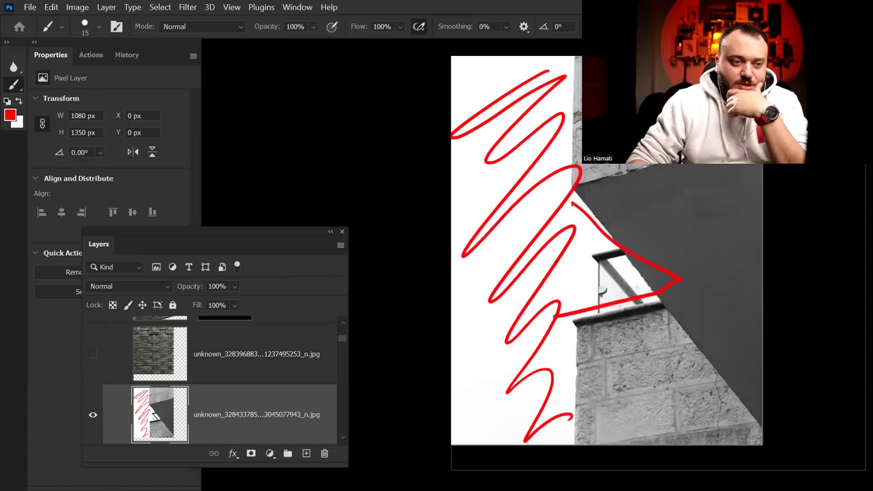
{"action": "key", "text": "ctrl+z"}
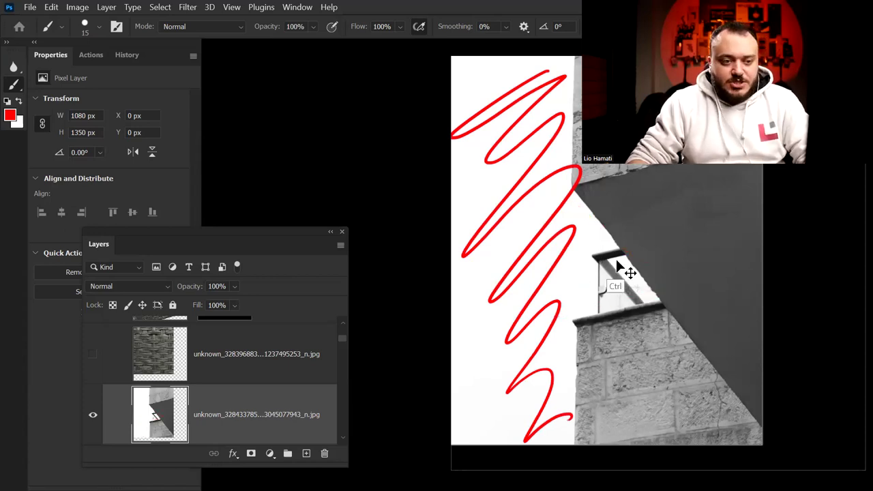
{"action": "key", "text": "ctrl+z"}
{"action": "left_click_drag", "start_coordinate": [616, 245], "coordinate": [684, 295]}
{"action": "key", "text": "ctrl+z"}
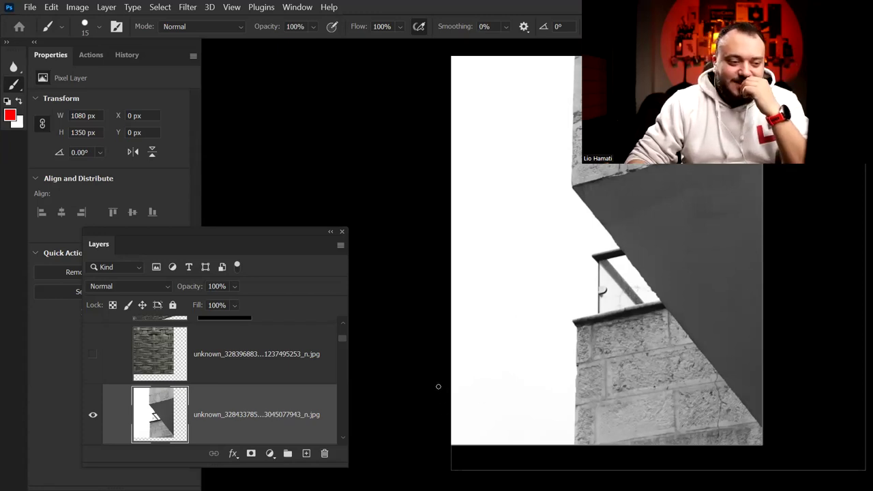
{"action": "scroll", "coordinate": [347, 434], "scroll_direction": "down", "scroll_amount": 1}
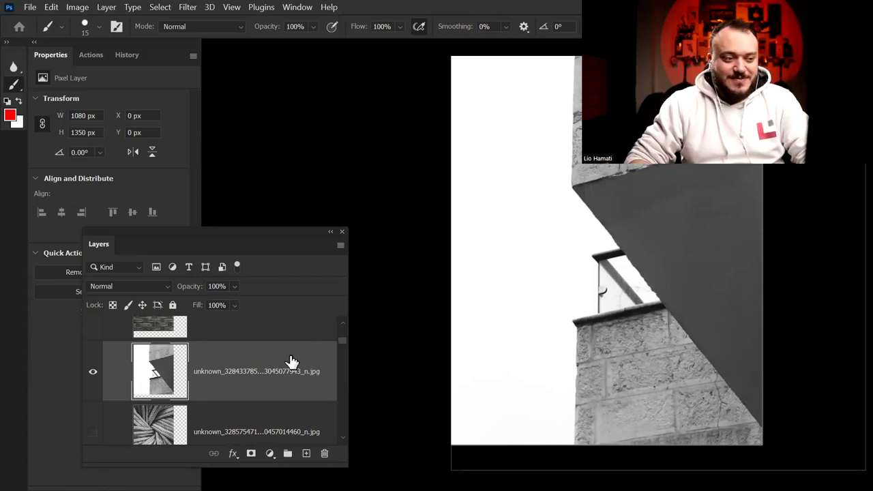
Trace the building's slanted edge in red, undoing the extra zigzag.
{"action": "left_click_drag", "start_coordinate": [655, 166], "coordinate": [765, 421]}
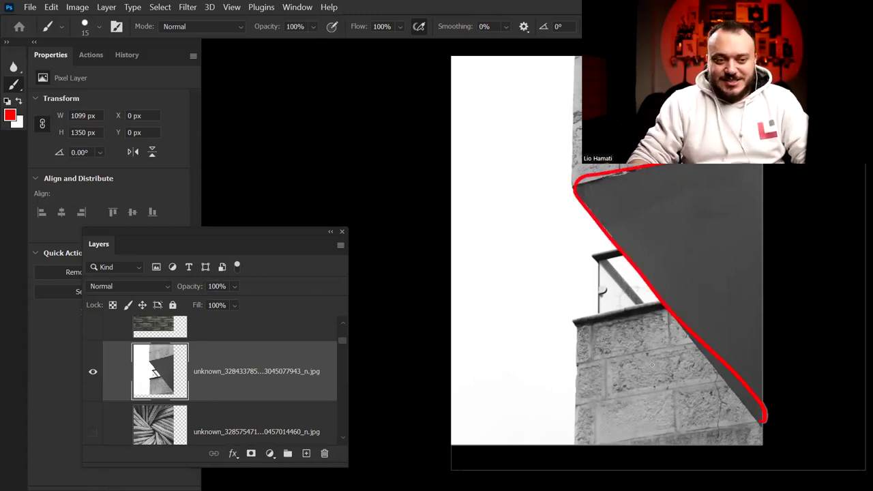
{"action": "left_click_drag", "start_coordinate": [530, 93], "coordinate": [563, 385]}
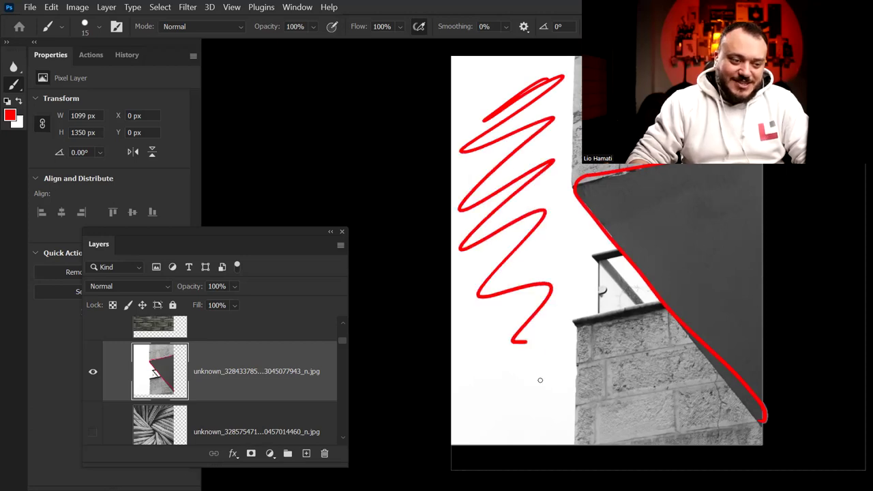
{"action": "key", "text": "ctrl+z"}
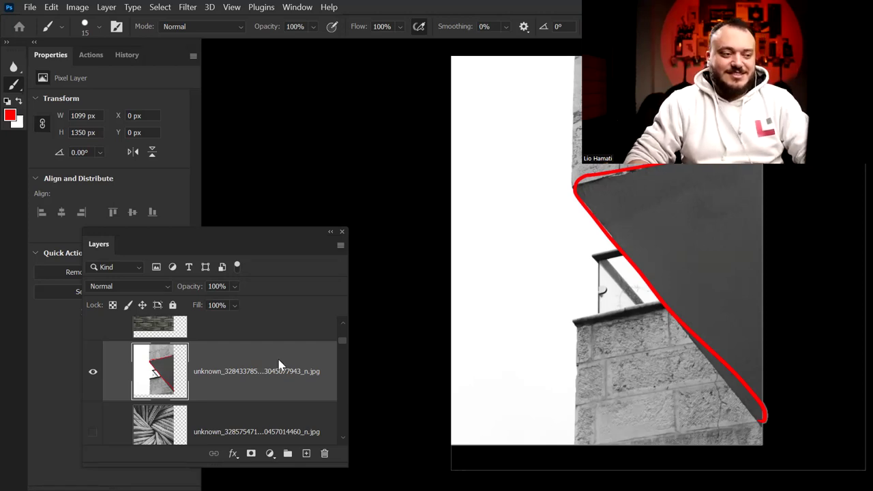
Hide the building photo and show and select the straw texture layer.
{"action": "left_click", "coordinate": [93, 374]}
{"action": "left_click", "coordinate": [93, 432]}
{"action": "left_click", "coordinate": [194, 431]}
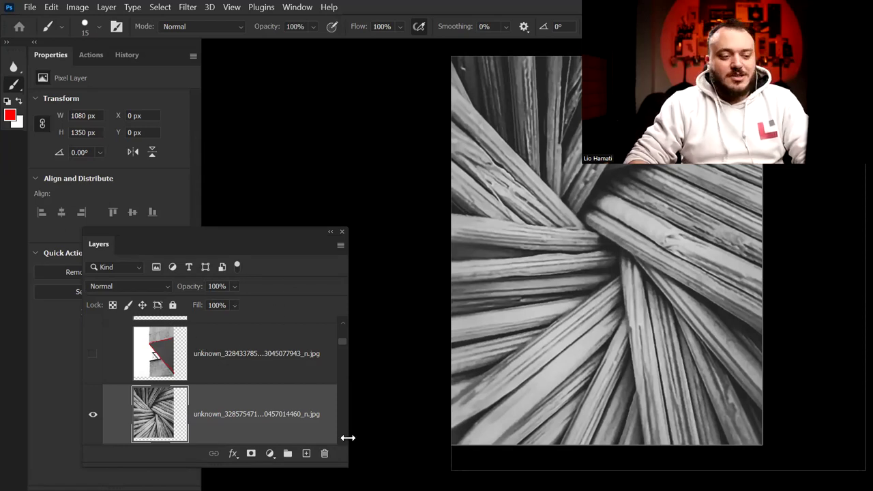
Draw and undo a red stroke and a circle at the straws' centre.
{"action": "scroll", "coordinate": [339, 432], "scroll_direction": "down", "scroll_amount": 1}
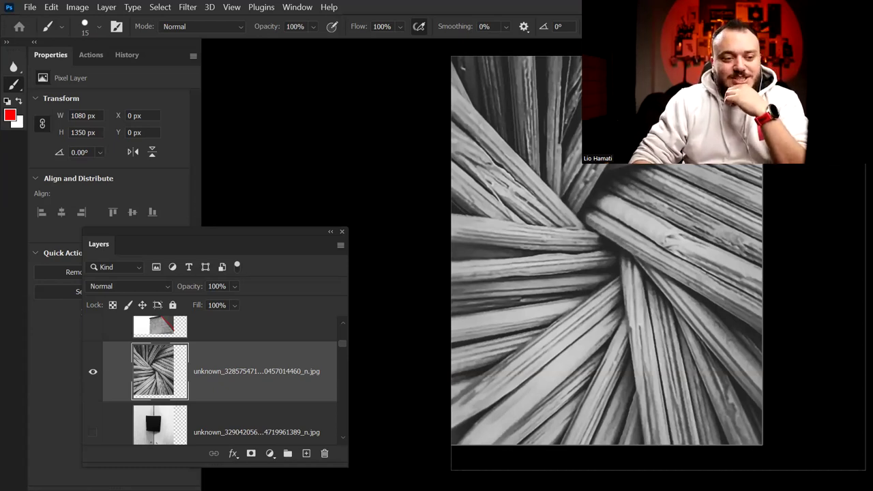
{"action": "left_click_drag", "start_coordinate": [554, 206], "coordinate": [592, 163]}
{"action": "key", "text": "ctrl+z"}
{"action": "left_click_drag", "start_coordinate": [598, 205], "coordinate": [593, 205]}
{"action": "key", "text": "ctrl+z"}
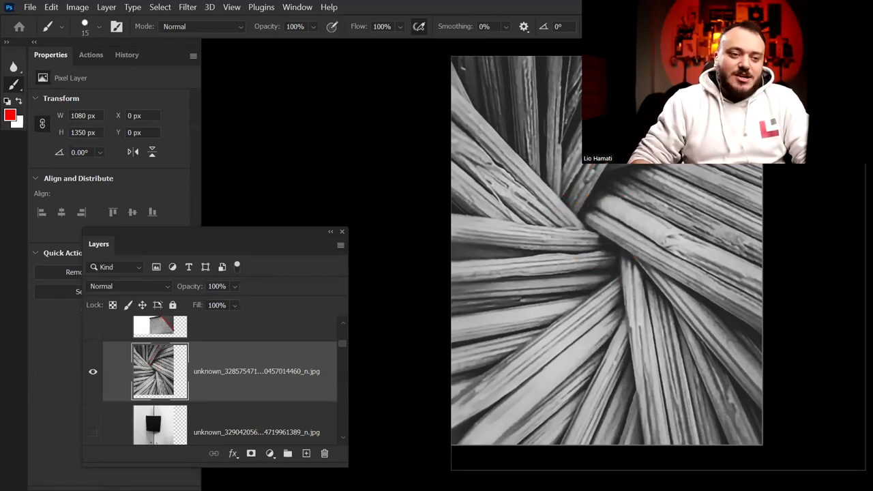
Handwrite 'PooL' in red near the top right, undoing the extra letters.
{"action": "mouse_move", "coordinate": [686, 167]}
{"action": "left_mouse_down"}
{"action": "mouse_move", "coordinate": [686, 192]}
{"action": "mouse_move", "coordinate": [689, 180]}
{"action": "mouse_move", "coordinate": [722, 177]}
{"action": "left_mouse_up"}
{"action": "mouse_move", "coordinate": [746, 176]}
{"action": "left_mouse_down"}
{"action": "mouse_move", "coordinate": [791, 183]}
{"action": "mouse_move", "coordinate": [795, 197]}
{"action": "left_mouse_up"}
{"action": "mouse_move", "coordinate": [824, 171]}
{"action": "left_mouse_down"}
{"action": "mouse_move", "coordinate": [805, 193]}
{"action": "mouse_move", "coordinate": [838, 198]}
{"action": "left_mouse_up"}
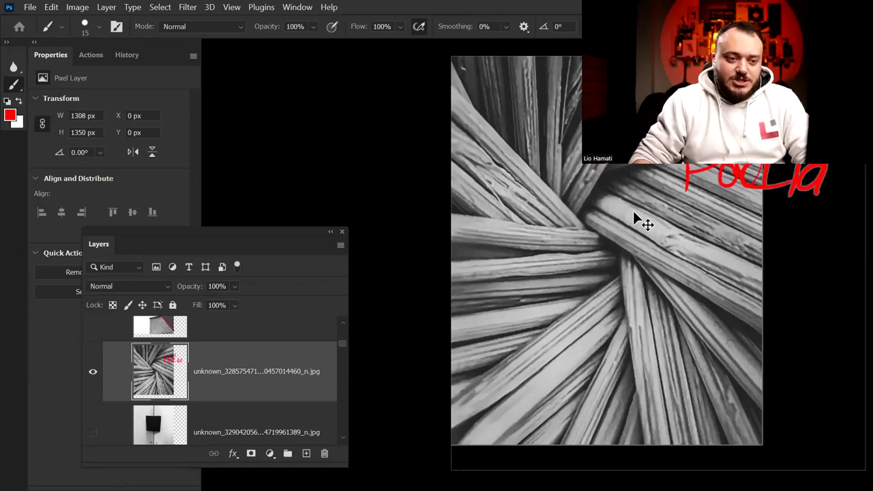
{"action": "key", "text": "ctrl+z"}
{"action": "key", "text": "ctrl+z"}
{"action": "key", "text": "ctrl+z"}
Draw red loops, lines and arcs following the straws, then undo them.
{"action": "mouse_move", "coordinate": [607, 231]}
{"action": "left_mouse_down"}
{"action": "mouse_move", "coordinate": [603, 240]}
{"action": "mouse_move", "coordinate": [720, 176]}
{"action": "left_mouse_up"}
{"action": "left_click_drag", "start_coordinate": [606, 167], "coordinate": [604, 192]}
{"action": "mouse_move", "coordinate": [453, 164]}
{"action": "left_mouse_down"}
{"action": "mouse_move", "coordinate": [563, 231]}
{"action": "mouse_move", "coordinate": [452, 292]}
{"action": "left_mouse_up"}
{"action": "mouse_move", "coordinate": [597, 267]}
{"action": "left_mouse_down"}
{"action": "mouse_move", "coordinate": [563, 412]}
{"action": "mouse_move", "coordinate": [764, 380]}
{"action": "left_mouse_up"}
{"action": "left_click_drag", "start_coordinate": [642, 254], "coordinate": [663, 256]}
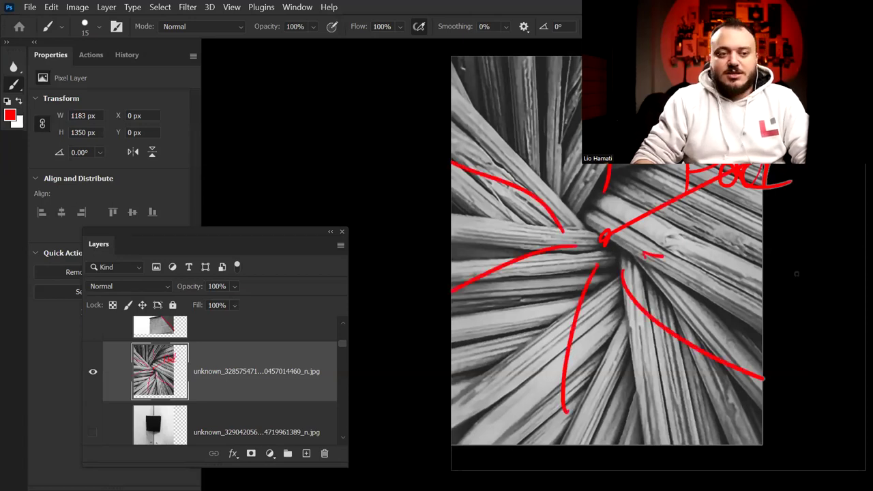
{"action": "left_click_drag", "start_coordinate": [796, 273], "coordinate": [815, 277]}
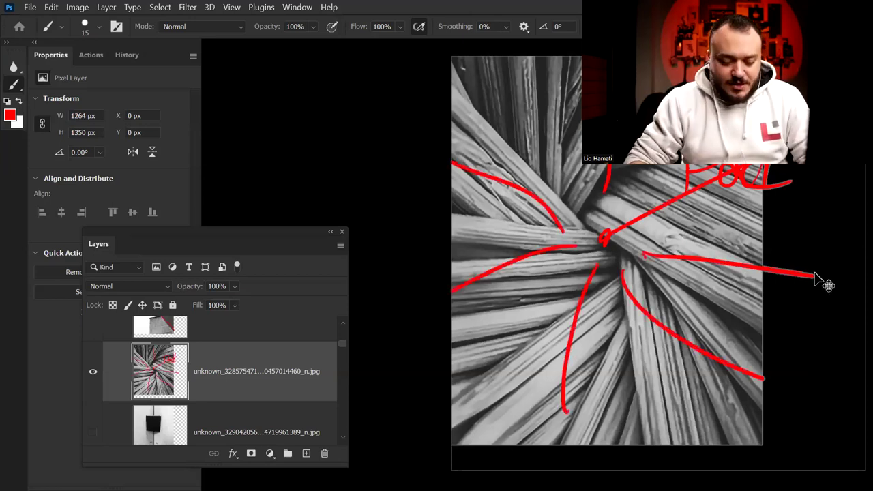
{"action": "key", "text": "ctrl+z"}
{"action": "key", "text": "ctrl+z"}
{"action": "key", "text": "ctrl+z"}
{"action": "key", "text": "ctrl+z"}
{"action": "key", "text": "ctrl+z"}
{"action": "key", "text": "ctrl+z"}
{"action": "key", "text": "ctrl+z"}
{"action": "key", "text": "ctrl+z"}
Undo the remaining red circle and hook, then hide the straw texture layer.
{"action": "key", "text": "ctrl+z"}
{"action": "key", "text": "ctrl+z"}
{"action": "left_click_drag", "start_coordinate": [618, 211], "coordinate": [613, 233]}
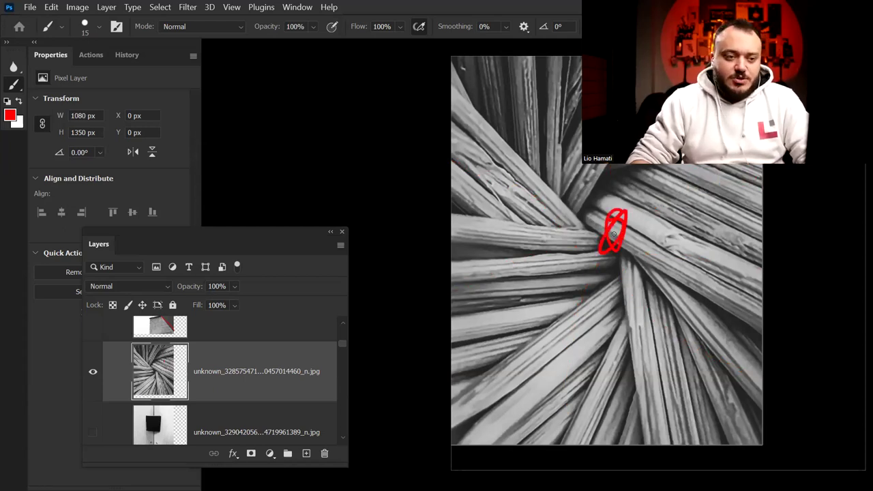
{"action": "key", "text": "ctrl+z"}
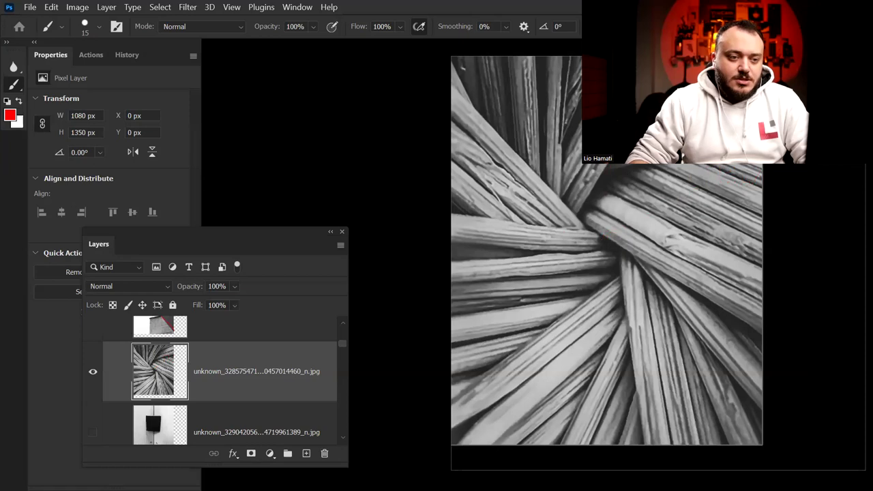
{"action": "left_click_drag", "start_coordinate": [646, 165], "coordinate": [638, 252]}
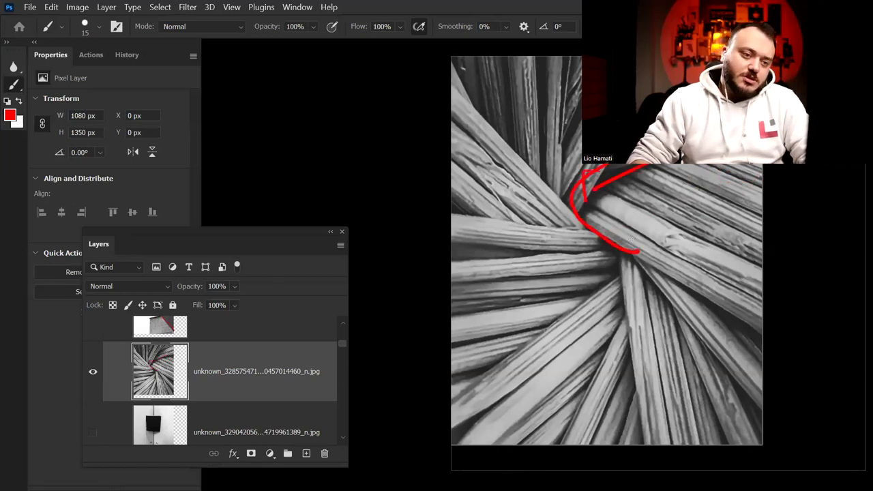
{"action": "key", "text": "ctrl+z"}
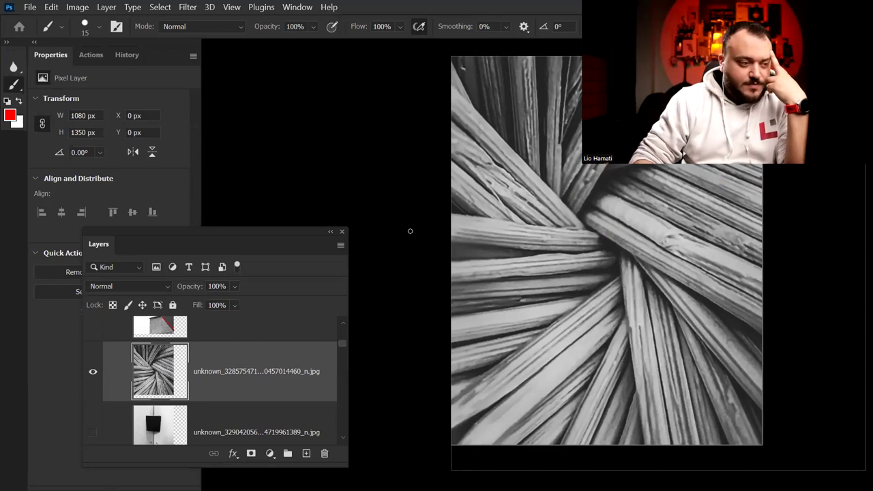
{"action": "left_click", "coordinate": [93, 371]}
{"action": "left_click", "coordinate": [92, 432]}
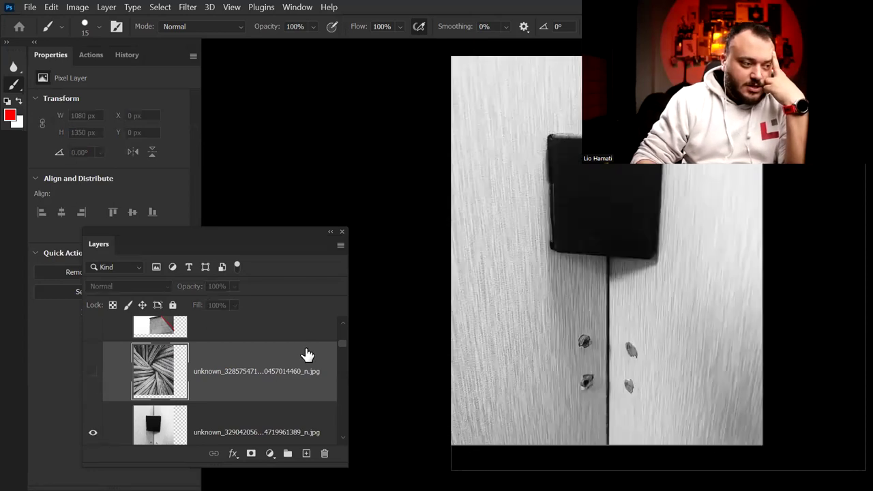
{"action": "left_click", "coordinate": [342, 438]}
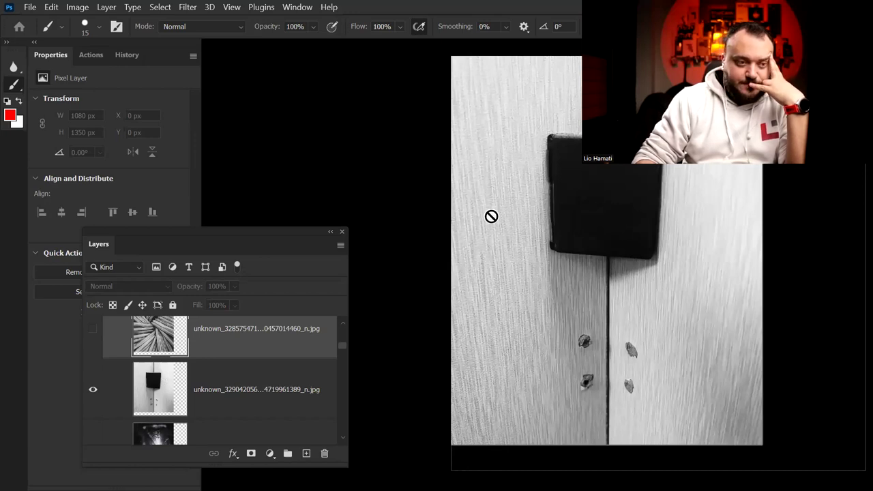
{"action": "left_click", "coordinate": [272, 388]}
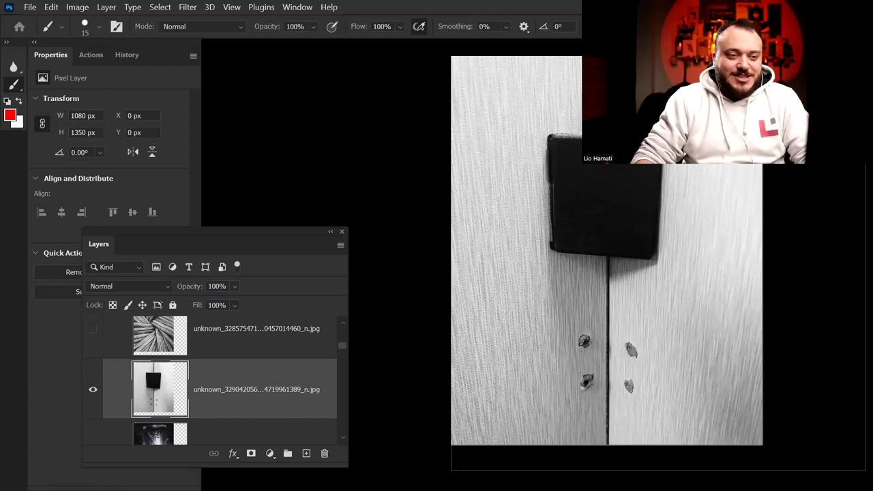
{"action": "left_click_drag", "start_coordinate": [585, 341], "coordinate": [583, 338]}
{"action": "left_click_drag", "start_coordinate": [630, 354], "coordinate": [633, 353]}
{"action": "left_click_drag", "start_coordinate": [585, 382], "coordinate": [629, 386]}
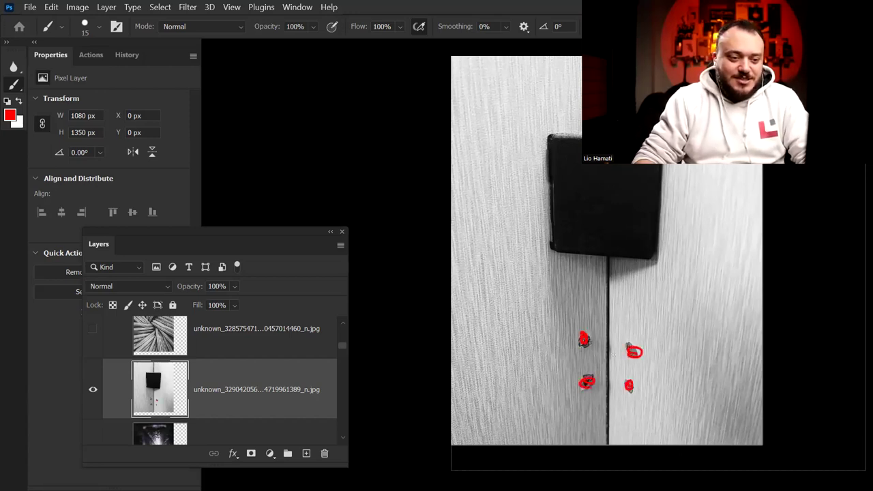
{"action": "key", "text": "ctrl+z"}
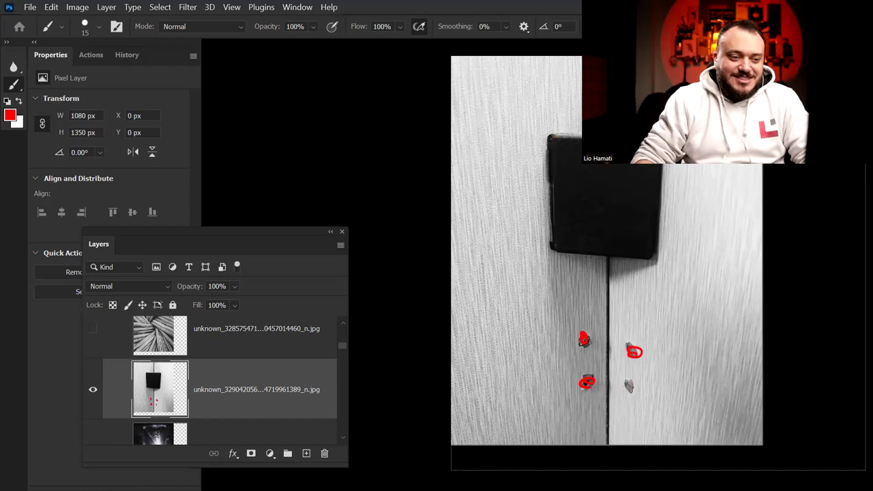
{"action": "key", "text": "ctrl+z"}
{"action": "key", "text": "ctrl+z"}
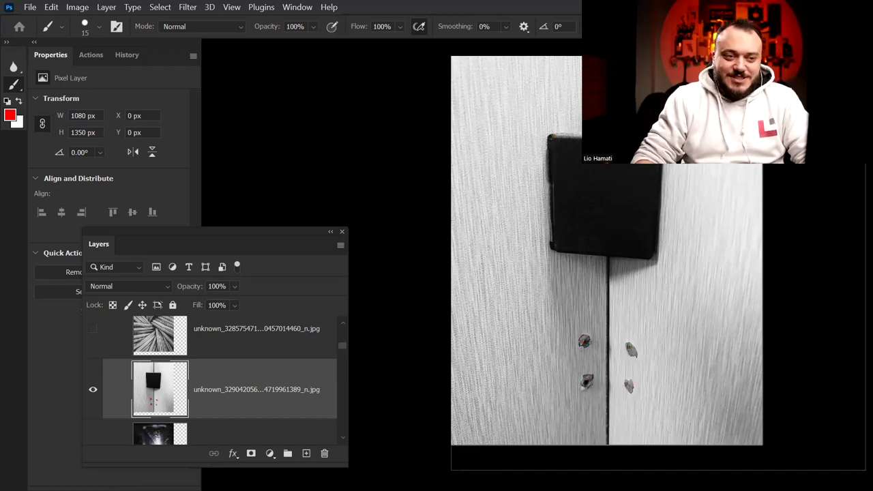
{"action": "scroll", "coordinate": [606, 273], "scroll_direction": "up", "scroll_amount": 3}
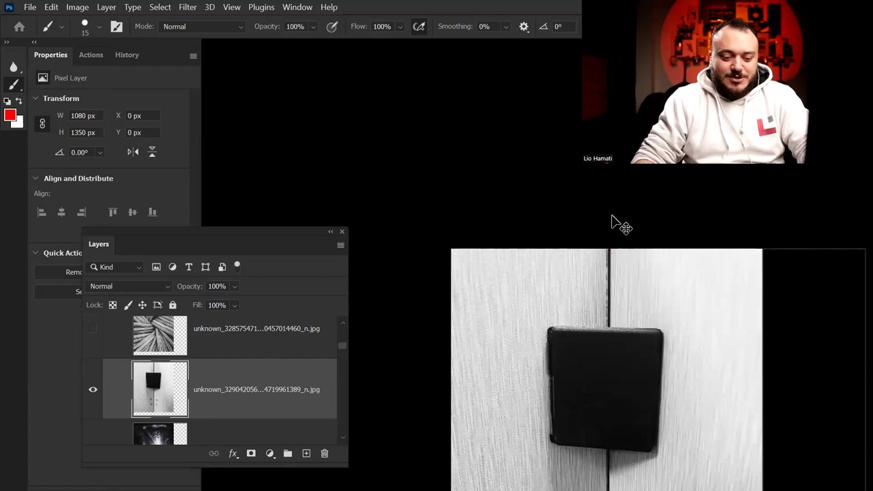
{"action": "left_click_drag", "start_coordinate": [609, 213], "coordinate": [388, 23]}
{"action": "left_click_drag", "start_coordinate": [519, 172], "coordinate": [746, 177]}
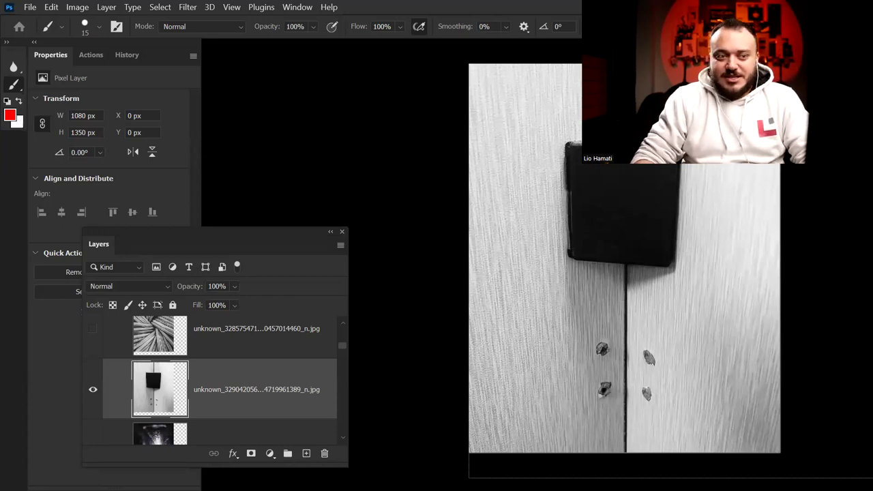
{"action": "left_click", "coordinate": [567, 274], "text": "shift"}
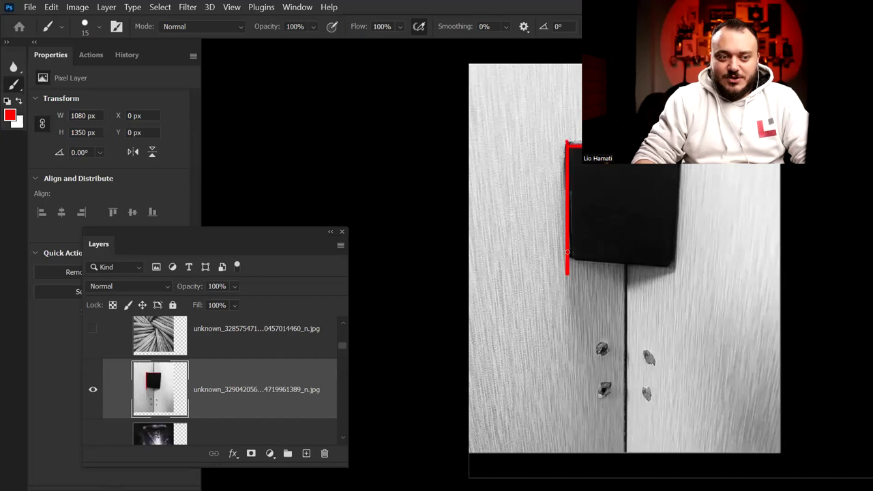
{"action": "left_click", "coordinate": [676, 256], "text": "shift"}
{"action": "left_click_drag", "start_coordinate": [676, 266], "coordinate": [678, 167]}
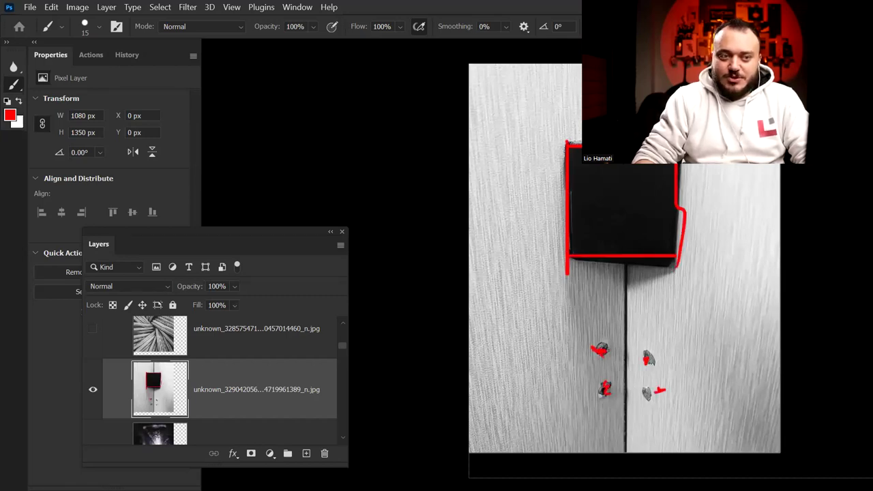
{"action": "scroll", "coordinate": [622, 450], "scroll_direction": "down", "scroll_amount": 1}
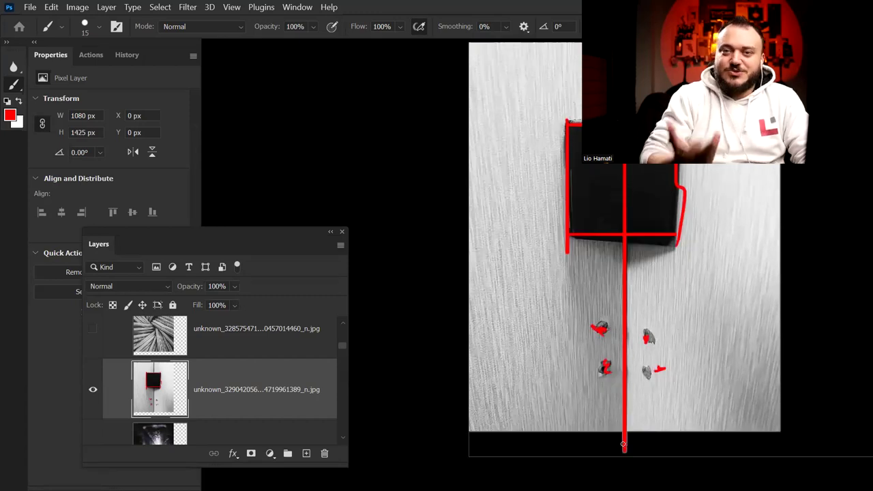
{"action": "key", "text": "ctrl+z"}
{"action": "key", "text": "ctrl+z"}
{"action": "key", "text": "ctrl+z"}
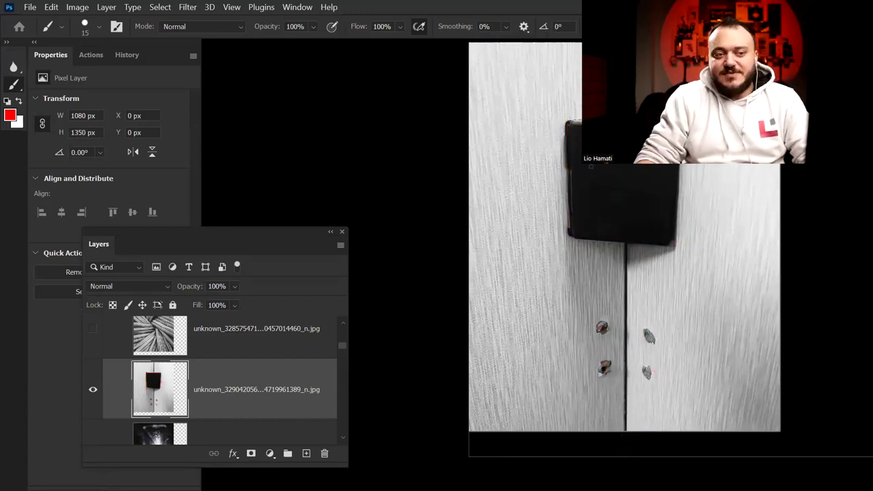
{"action": "scroll", "coordinate": [620, 165], "scroll_direction": "right", "scroll_amount": 5}
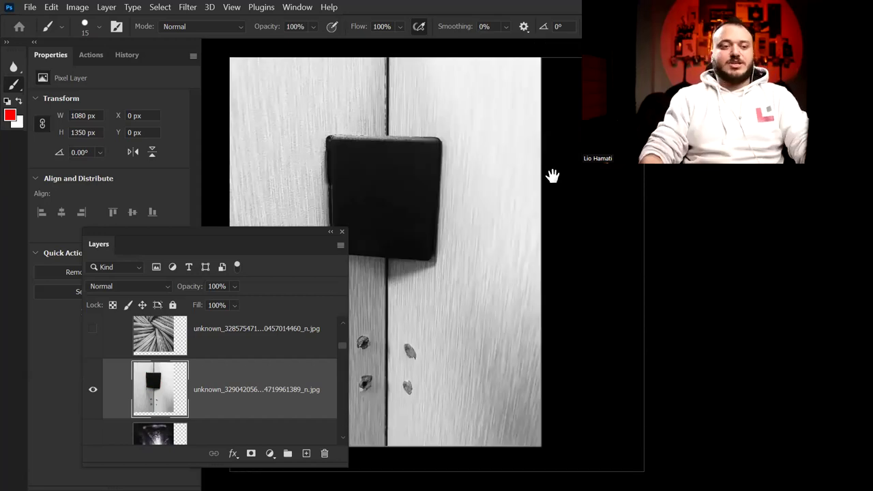
Widen the canvas leftward with the Crop tool so the door photo sits right.
{"action": "left_click_drag", "start_coordinate": [551, 175], "coordinate": [741, 236]}
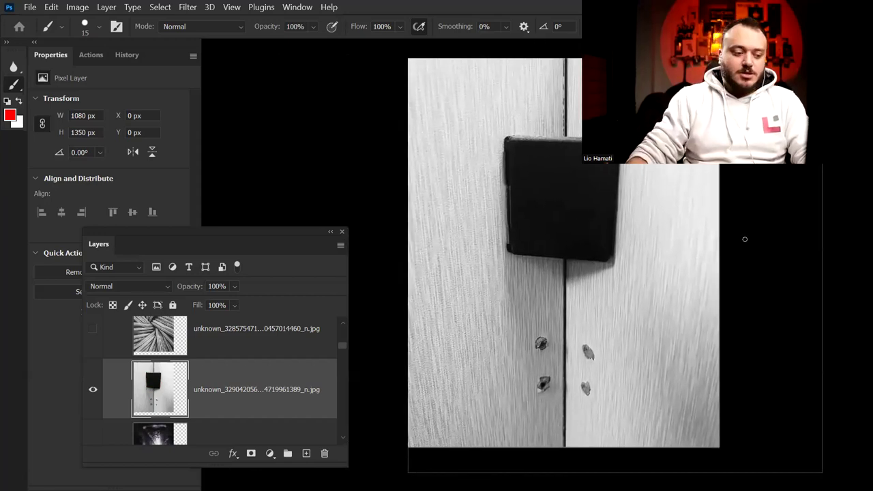
{"action": "key", "text": "c"}
{"action": "scroll", "coordinate": [714, 283], "scroll_direction": "down", "scroll_amount": 1}
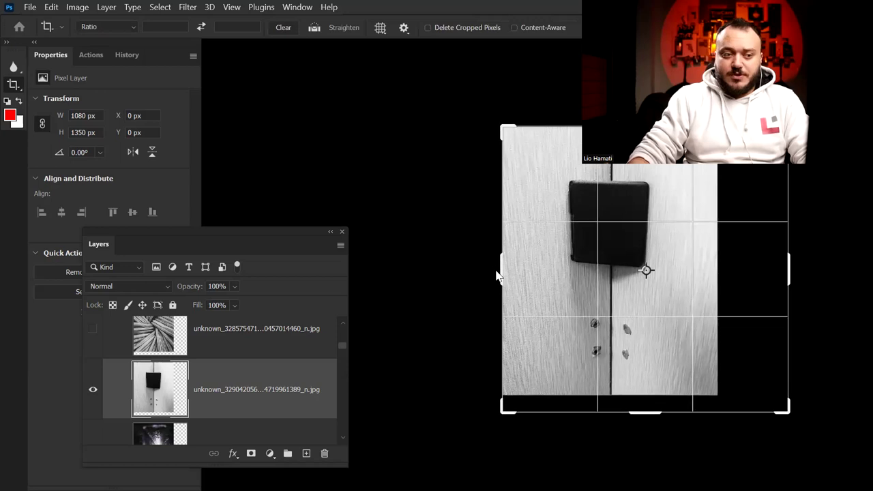
{"action": "left_click_drag", "start_coordinate": [502, 270], "coordinate": [260, 270]}
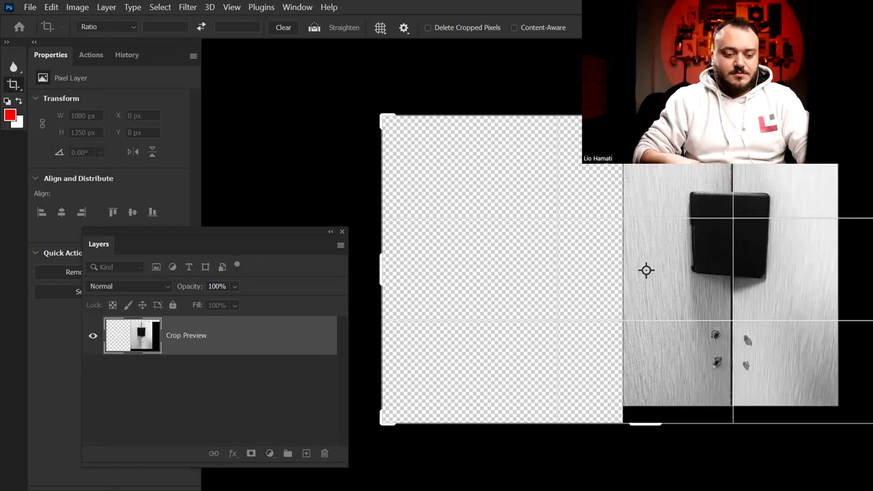
{"action": "key", "text": "Escape"}
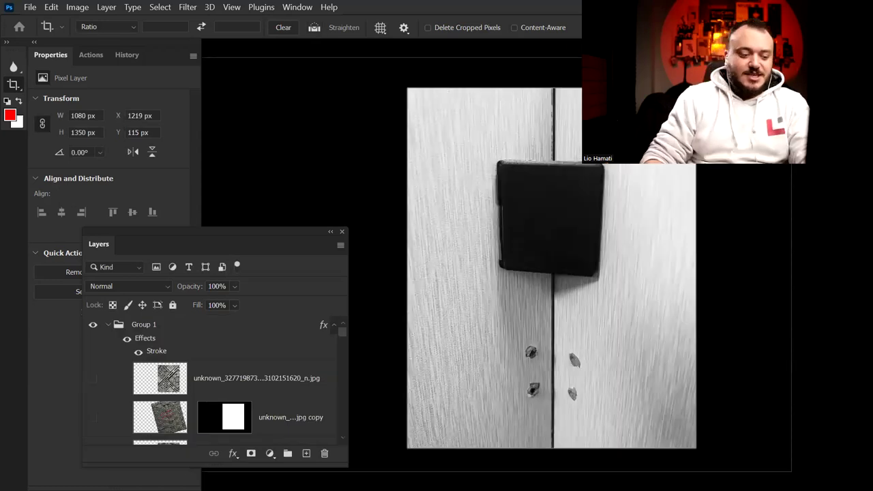
{"action": "key", "text": "b"}
{"action": "left_click_drag", "start_coordinate": [502, 166], "coordinate": [612, 155]}
{"action": "left_click_drag", "start_coordinate": [680, 167], "coordinate": [660, 170]}
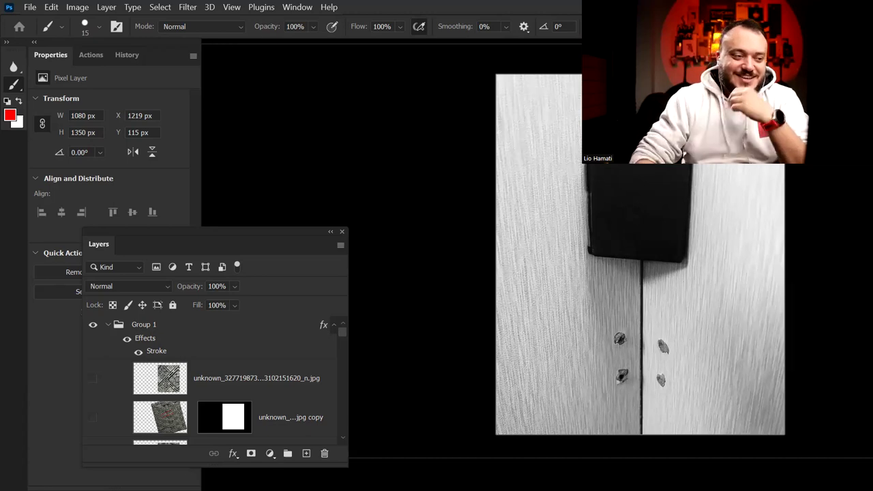
{"action": "scroll", "coordinate": [343, 436], "scroll_direction": "down", "scroll_amount": 1}
{"action": "scroll", "coordinate": [343, 437], "scroll_direction": "down", "scroll_amount": 1}
{"action": "scroll", "coordinate": [343, 436], "scroll_direction": "down", "scroll_amount": 1}
{"action": "scroll", "coordinate": [343, 437], "scroll_direction": "down", "scroll_amount": 1}
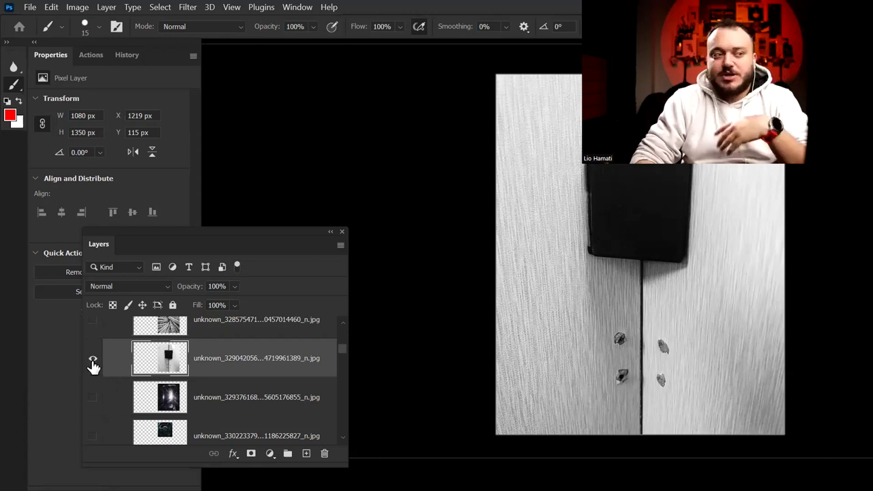
Hide the wooden door photo and show and select the tunnel photo layer.
{"action": "left_click", "coordinate": [93, 361]}
{"action": "left_click", "coordinate": [93, 397]}
{"action": "left_click", "coordinate": [206, 398]}
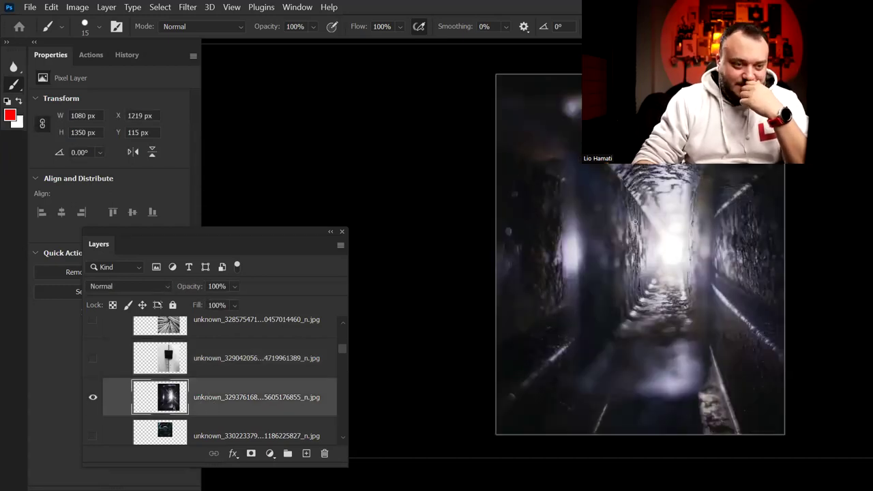
Draw red lines converging on a central oval in the tunnel, then undo them.
{"action": "mouse_move", "coordinate": [611, 170]}
{"action": "left_mouse_down"}
{"action": "mouse_move", "coordinate": [662, 243]}
{"action": "mouse_move", "coordinate": [671, 238]}
{"action": "left_mouse_up"}
{"action": "left_click_drag", "start_coordinate": [761, 167], "coordinate": [681, 229]}
{"action": "left_click_drag", "start_coordinate": [763, 347], "coordinate": [685, 261]}
{"action": "left_click_drag", "start_coordinate": [606, 352], "coordinate": [655, 269]}
{"action": "left_click_drag", "start_coordinate": [527, 377], "coordinate": [637, 276]}
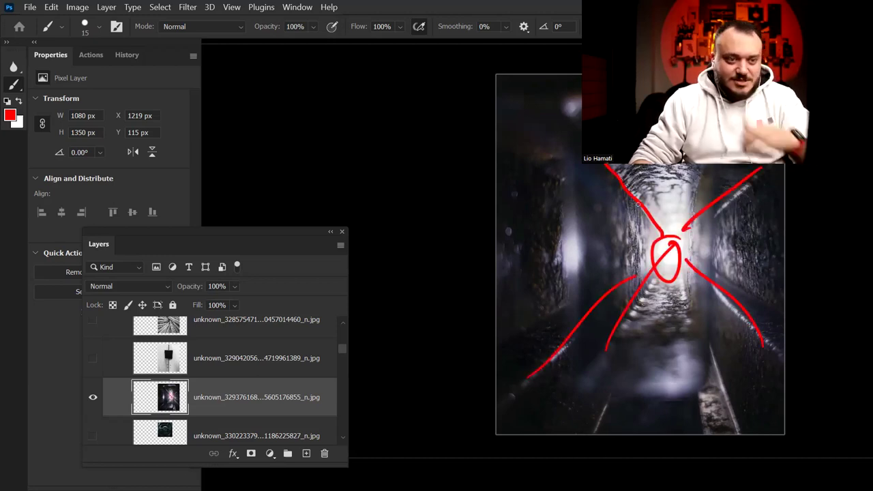
{"action": "key", "text": "ctrl+z"}
{"action": "key", "text": "ctrl+z"}
{"action": "key", "text": "ctrl+z"}
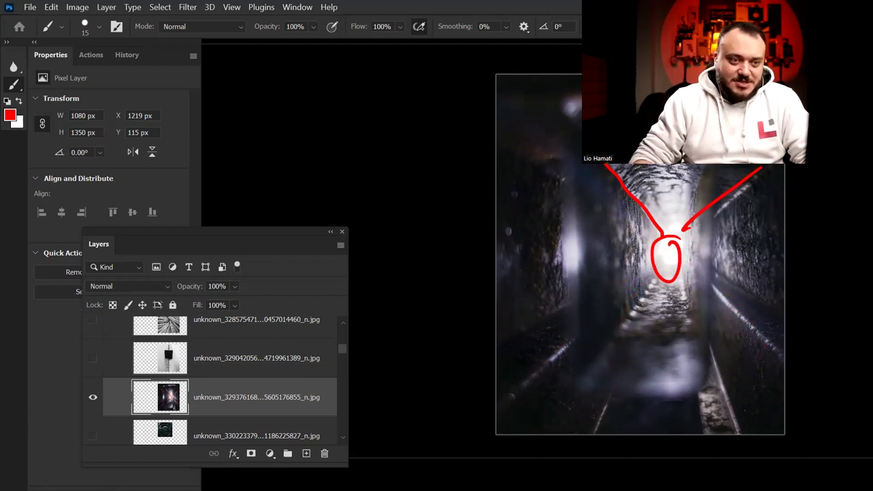
{"action": "key", "text": "ctrl+z"}
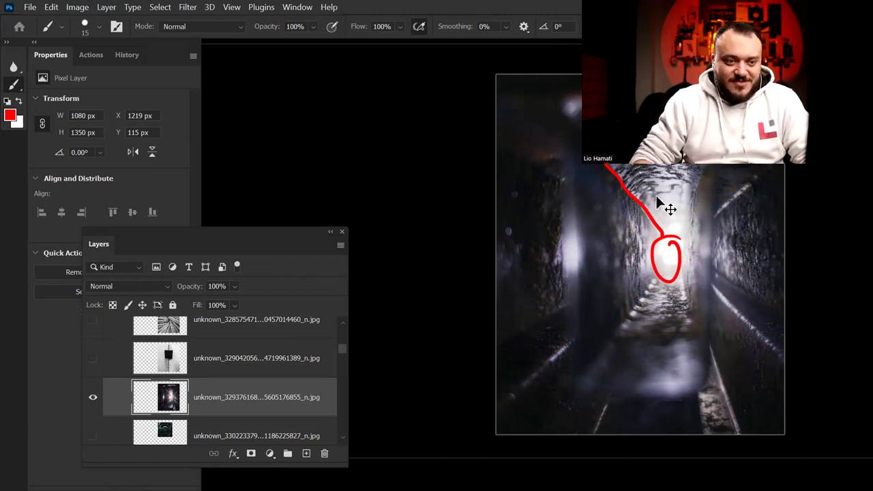
{"action": "key", "text": "ctrl+z"}
Add small red marks at the tunnel's top and centre, then undo them all.
{"action": "key", "text": "ctrl+z"}
{"action": "left_click_drag", "start_coordinate": [668, 167], "coordinate": [664, 197]}
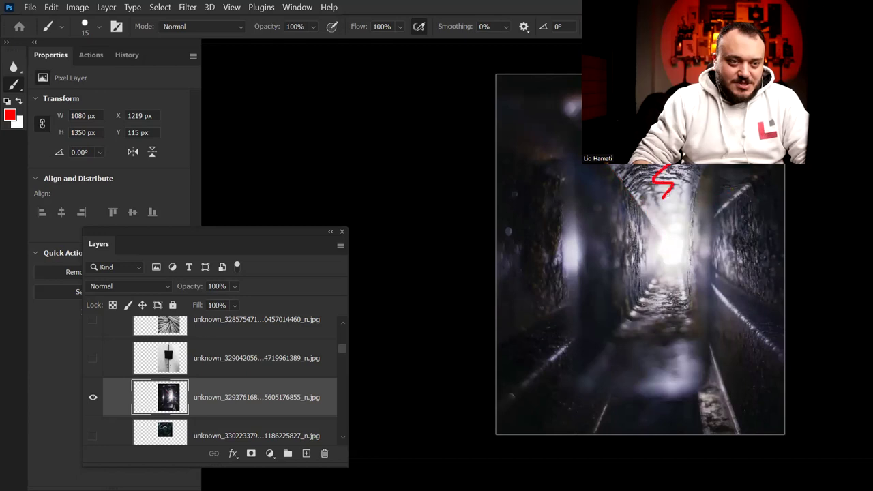
{"action": "key", "text": "ctrl+z"}
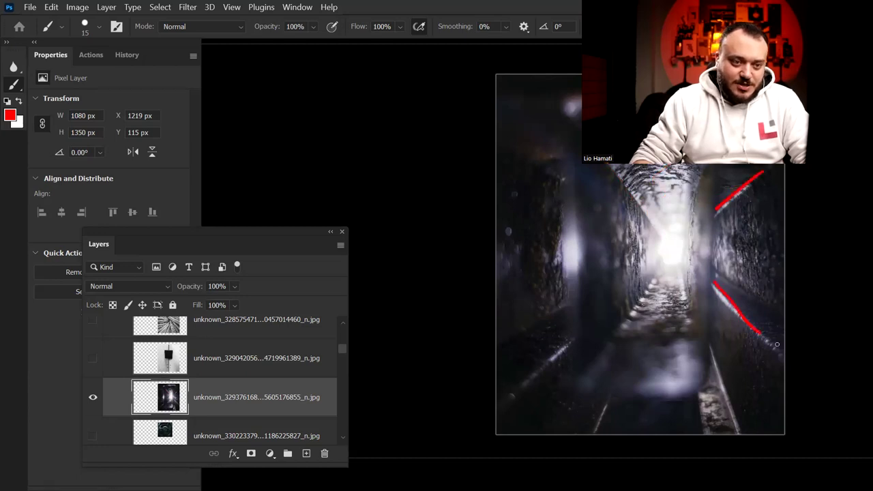
{"action": "mouse_move", "coordinate": [631, 168]}
{"action": "left_mouse_down"}
{"action": "mouse_move", "coordinate": [622, 155]}
{"action": "mouse_move", "coordinate": [658, 198]}
{"action": "mouse_move", "coordinate": [682, 179]}
{"action": "left_mouse_up"}
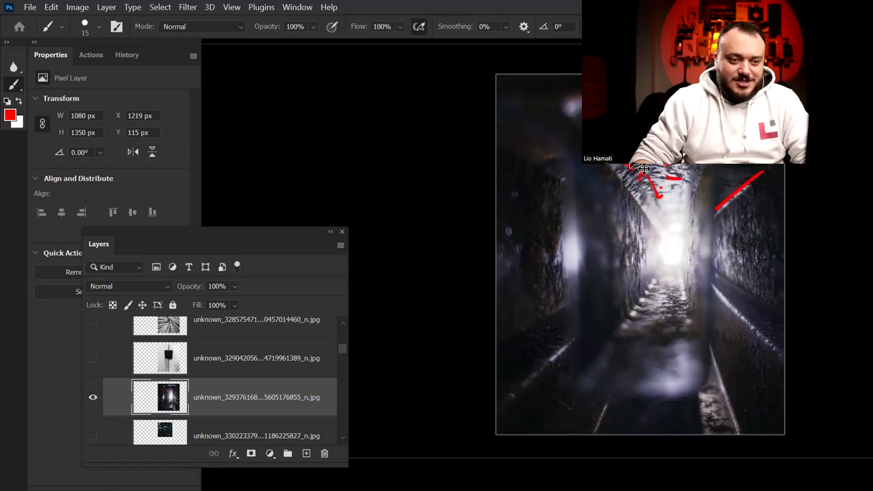
{"action": "left_click_drag", "start_coordinate": [680, 235], "coordinate": [683, 241]}
{"action": "key", "text": "ctrl+z"}
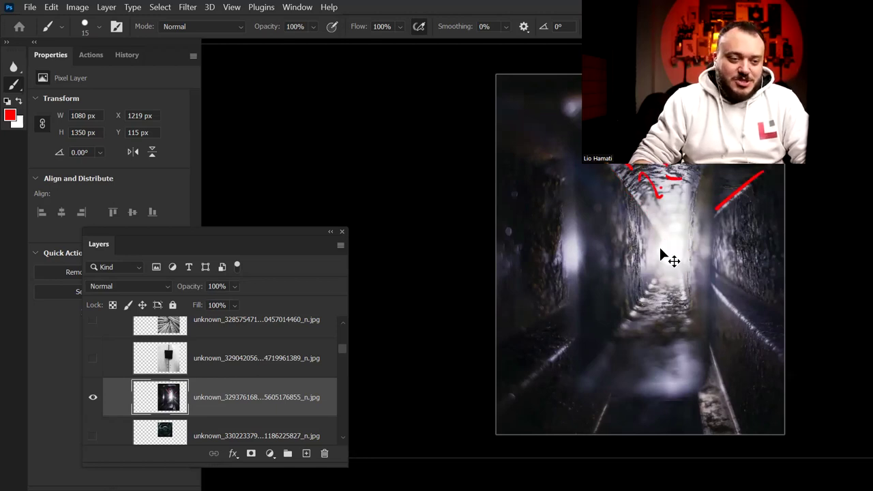
{"action": "key", "text": "ctrl+z"}
{"action": "key", "text": "ctrl+z"}
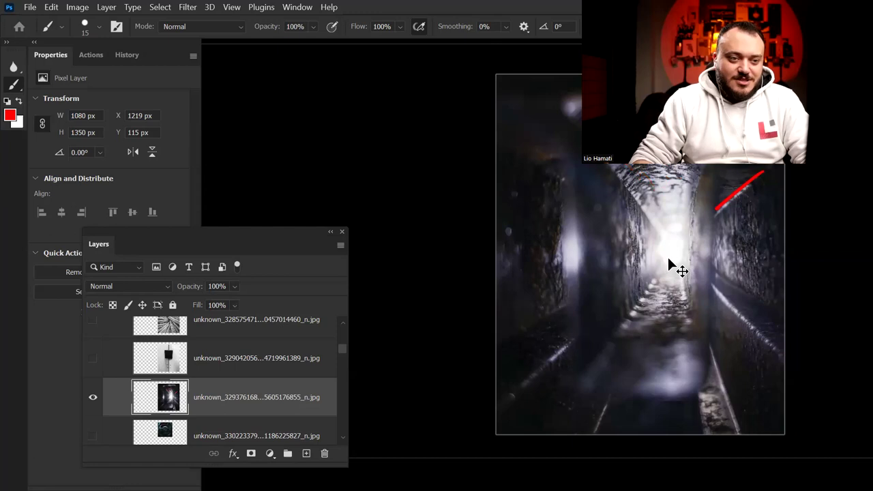
{"action": "key", "text": "ctrl+z"}
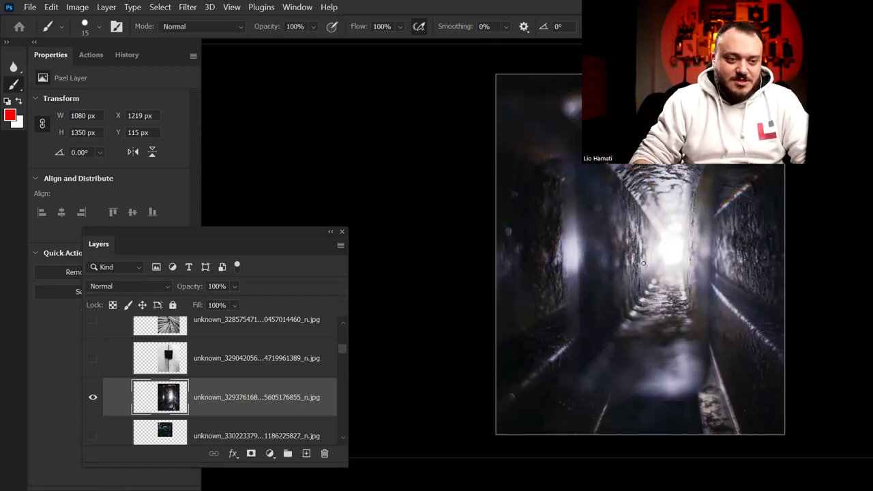
Undo a red loop, diagonal and floor outline, then hide the tunnel photo.
{"action": "left_click_drag", "start_coordinate": [671, 236], "coordinate": [686, 273]}
{"action": "key", "text": "ctrl+z"}
{"action": "mouse_move", "coordinate": [623, 179]}
{"action": "left_mouse_down"}
{"action": "mouse_move", "coordinate": [670, 242]}
{"action": "mouse_move", "coordinate": [703, 171]}
{"action": "left_mouse_up"}
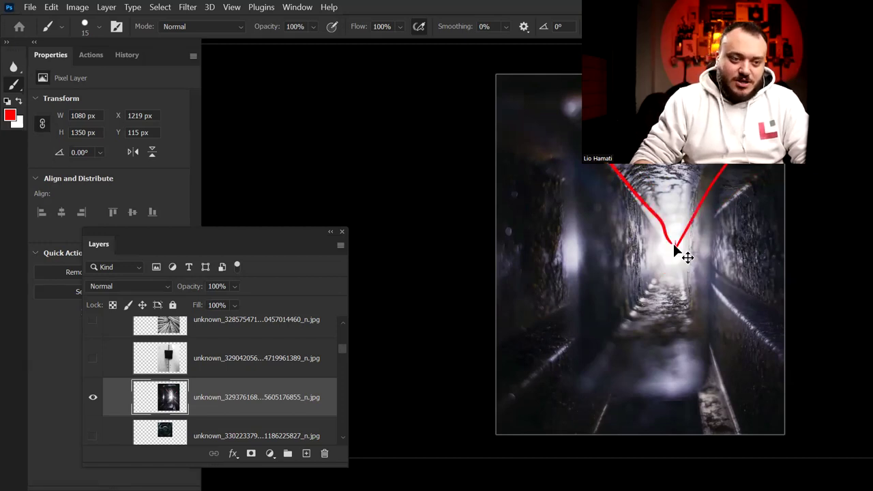
{"action": "key", "text": "ctrl+z"}
{"action": "key", "text": "ctrl+z"}
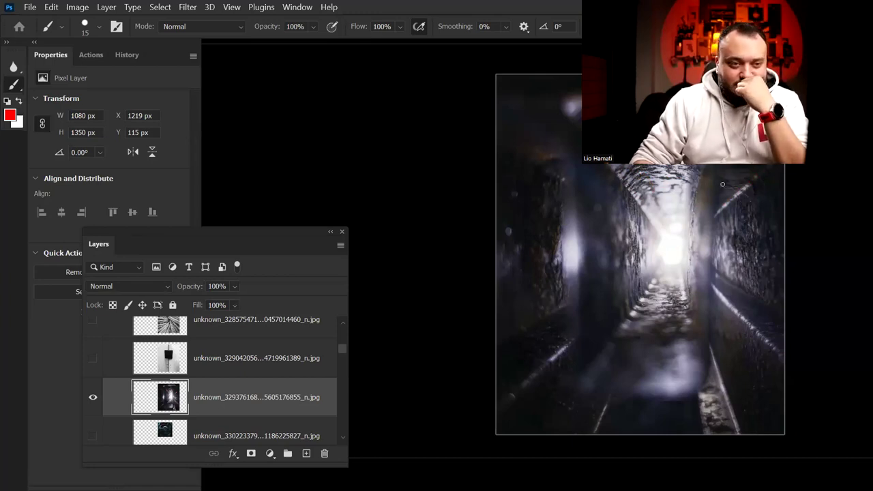
{"action": "left_click_drag", "start_coordinate": [624, 167], "coordinate": [691, 213]}
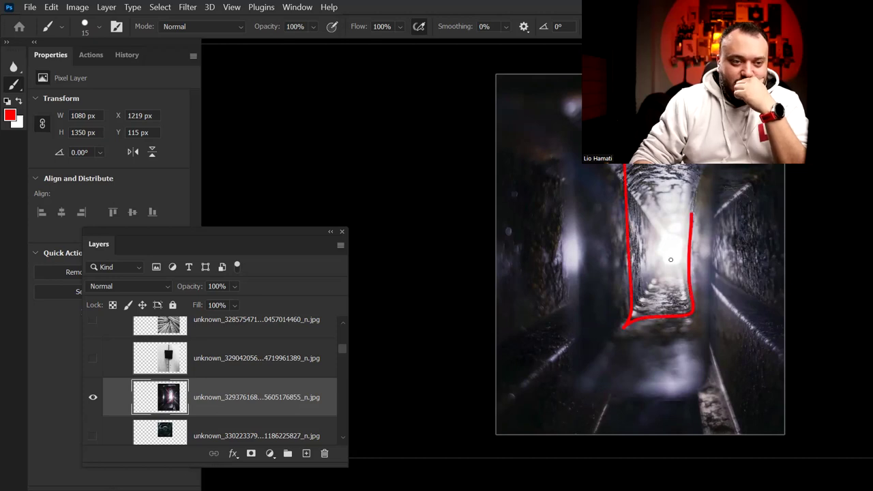
{"action": "key", "text": "ctrl+z"}
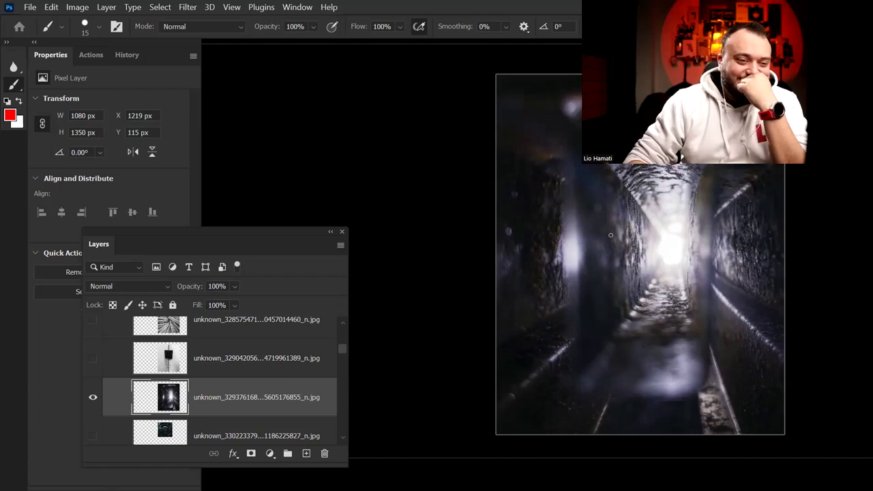
{"action": "left_click", "coordinate": [93, 397]}
Show and select the teal wheel layer and scale it to 1216 px square.
{"action": "left_click", "coordinate": [93, 436]}
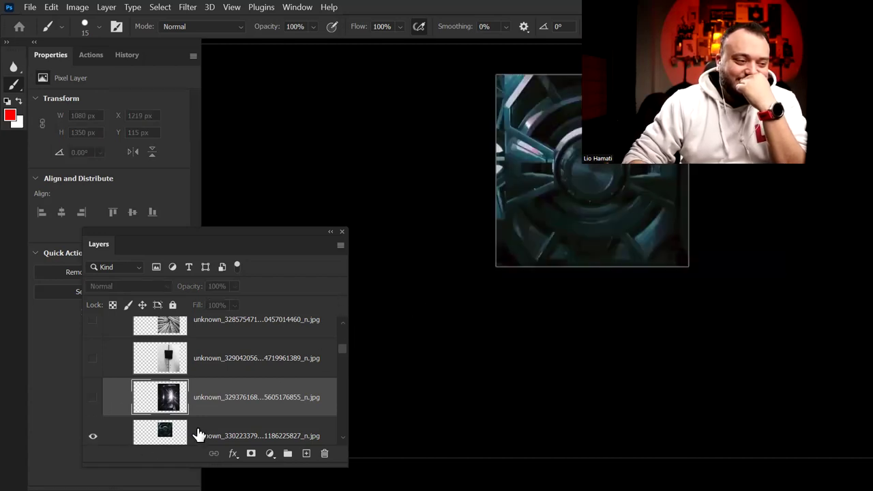
{"action": "left_click", "coordinate": [198, 434]}
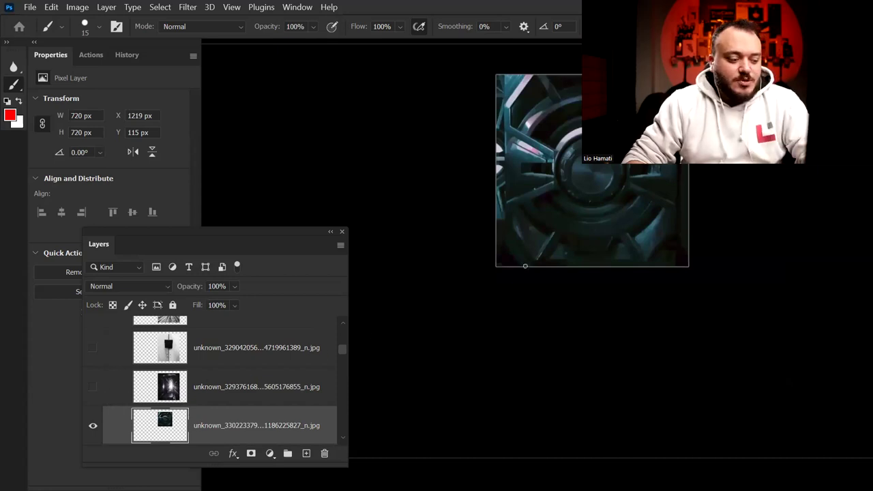
{"action": "key", "text": "ctrl+t"}
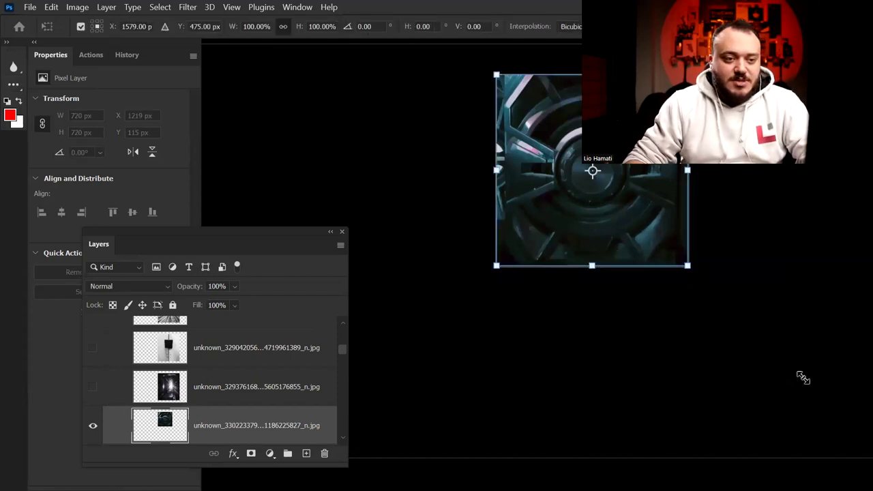
{"action": "left_click_drag", "start_coordinate": [687, 265], "coordinate": [811, 388]}
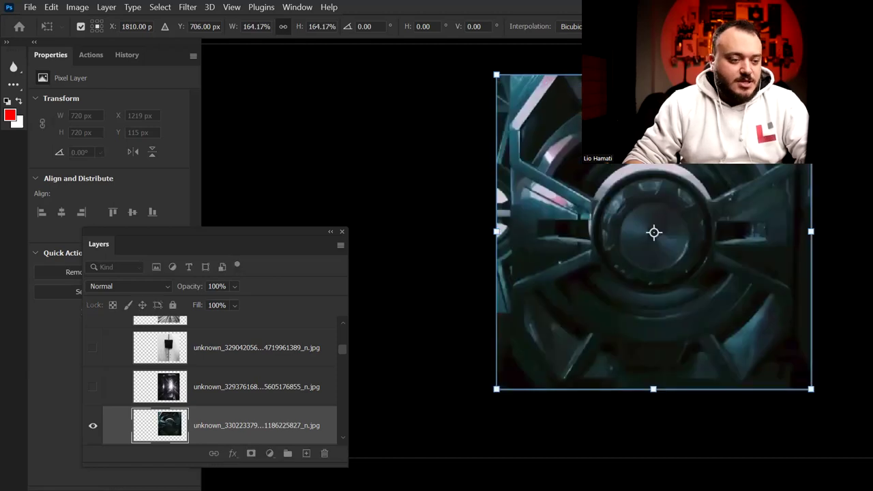
{"action": "key", "text": "ctrl+z"}
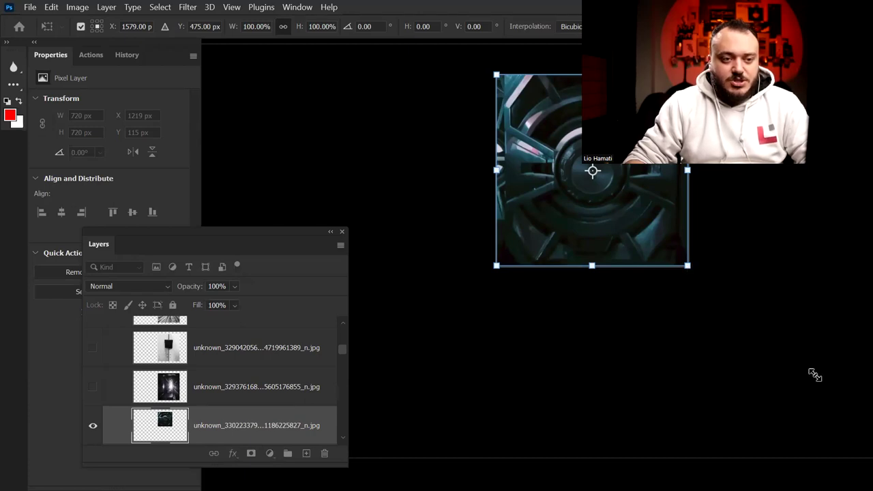
{"action": "left_click_drag", "start_coordinate": [687, 265], "coordinate": [820, 398]}
{"action": "key", "text": "Return"}
{"action": "key", "text": "b"}
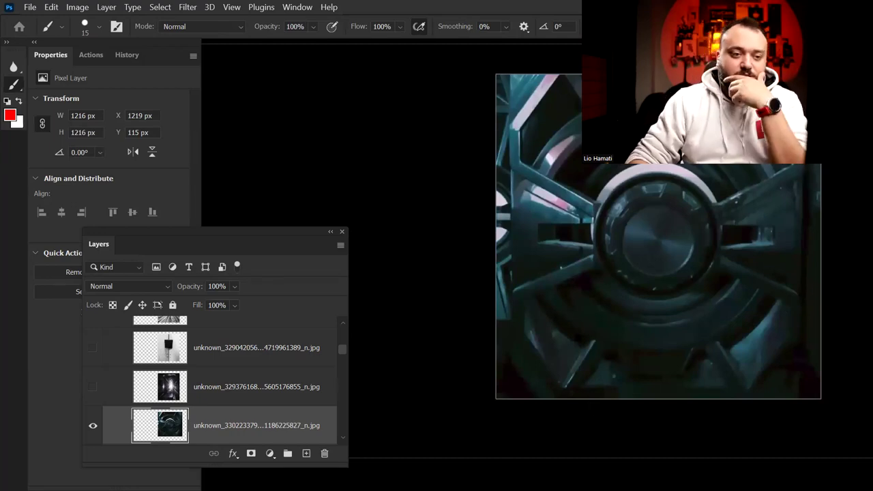
{"action": "left_click_drag", "start_coordinate": [689, 182], "coordinate": [692, 201]}
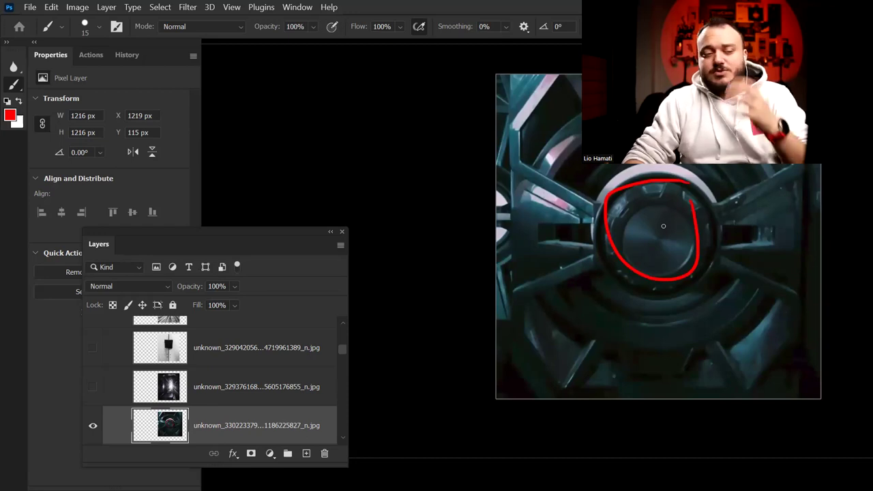
{"action": "key", "text": "ctrl+z"}
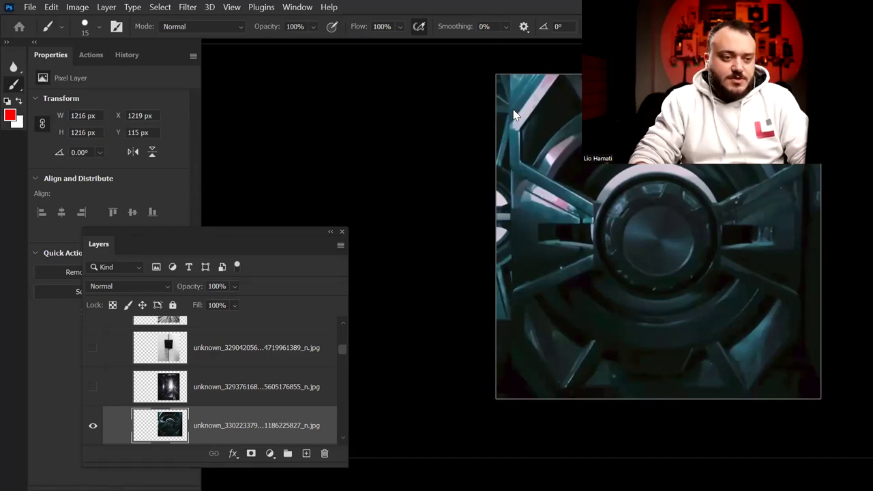
Apply Levels with inputs 14, 0.92 and 126 to brighten the wheel photo.
{"action": "key", "text": "ctrl+l"}
{"action": "left_click_drag", "start_coordinate": [555, 246], "coordinate": [390, 246]}
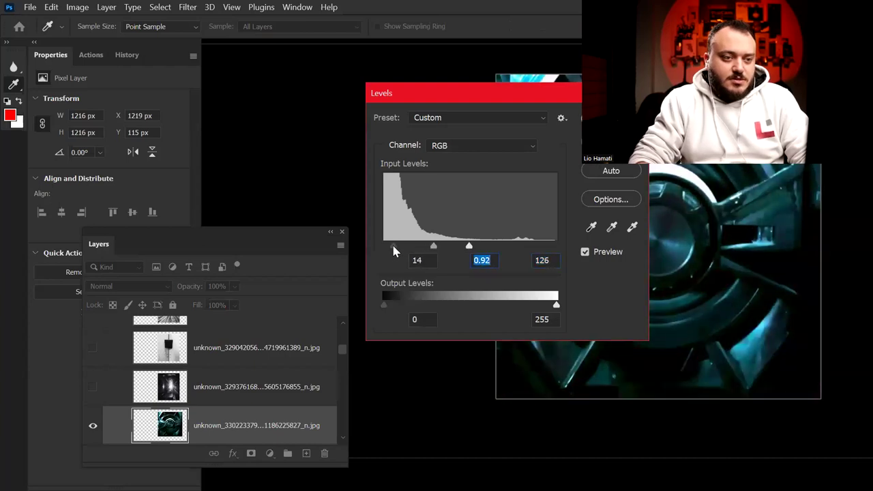
{"action": "key", "text": "Return"}
{"action": "key", "text": "b"}
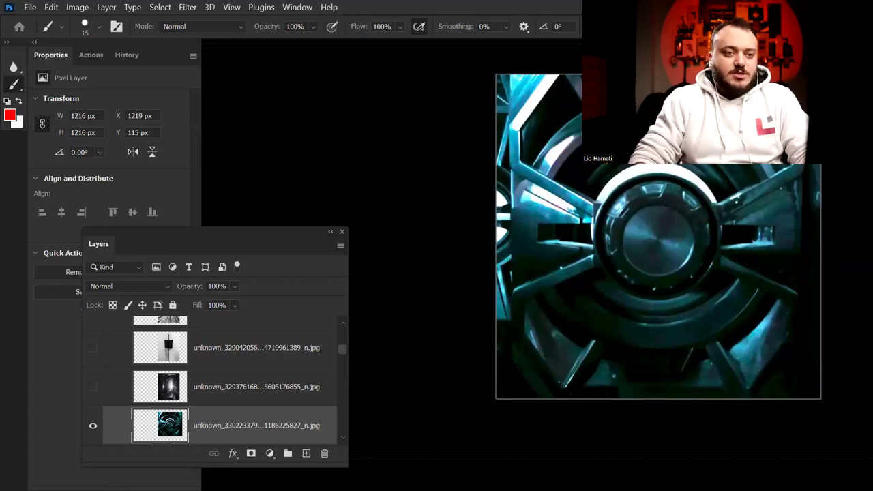
Paint red test strokes down the wheel and undo the left one.
{"action": "left_click_drag", "start_coordinate": [656, 167], "coordinate": [656, 413]}
{"action": "left_click_drag", "start_coordinate": [785, 192], "coordinate": [801, 167]}
{"action": "mouse_move", "coordinate": [590, 208]}
{"action": "left_mouse_down"}
{"action": "mouse_move", "coordinate": [526, 114]}
{"action": "mouse_move", "coordinate": [581, 82]}
{"action": "left_mouse_up"}
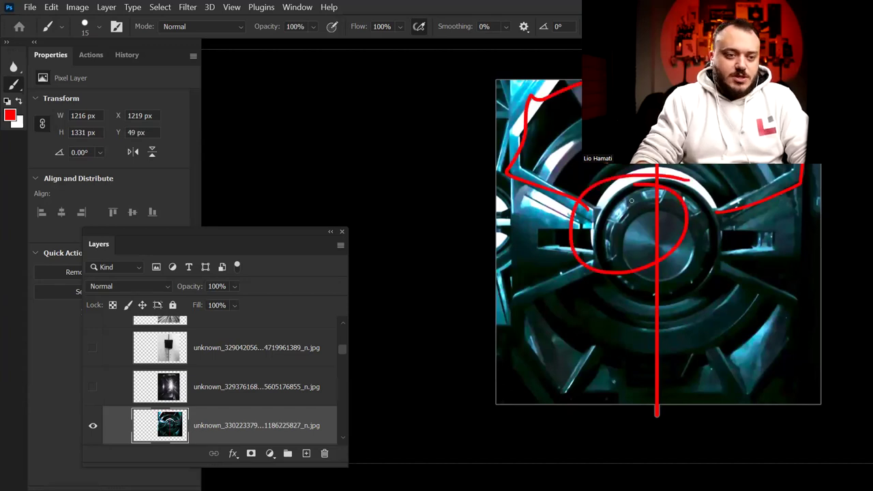
{"action": "key", "text": "ctrl+z"}
{"action": "key", "text": "ctrl+z"}
{"action": "key", "text": "ctrl+z"}
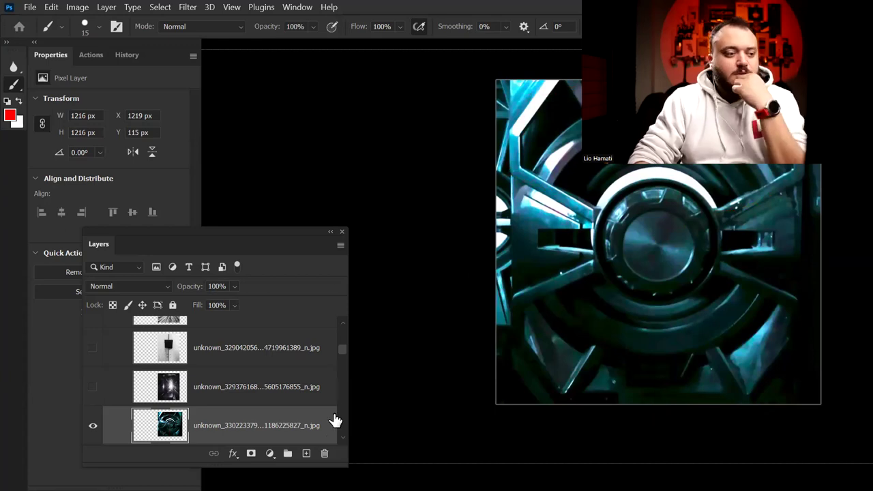
Hide the teal wheel layer, then show and select the grey valve photo layer.
{"action": "left_click", "coordinate": [342, 438]}
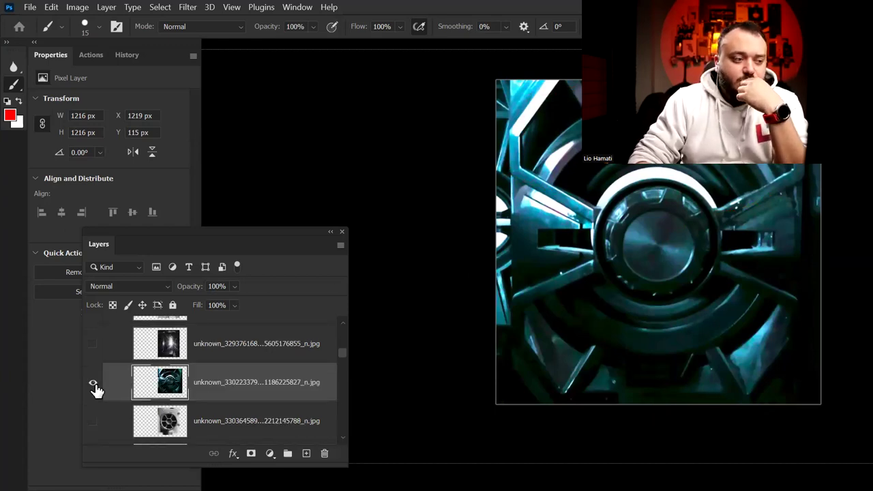
{"action": "left_click", "coordinate": [93, 383]}
{"action": "left_click", "coordinate": [93, 421]}
{"action": "left_click", "coordinate": [181, 427]}
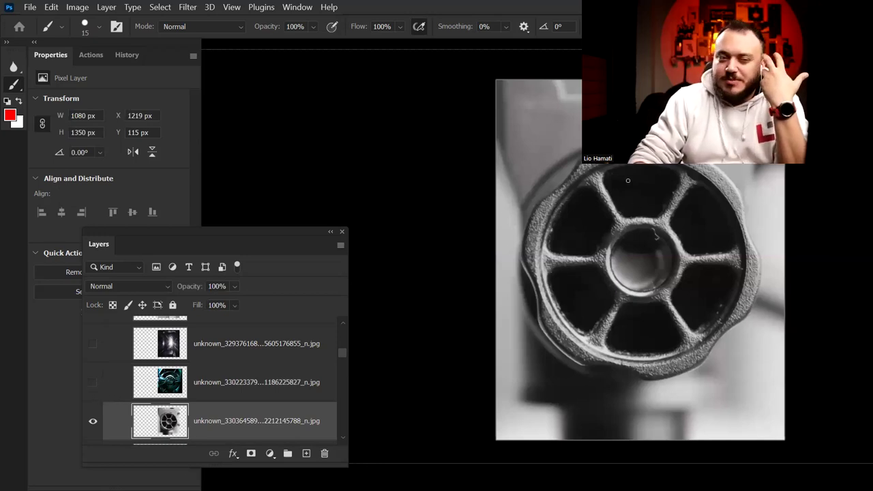
Paint trial red lines through the hub and down the photo, undoing the extra ones.
{"action": "left_click", "coordinate": [640, 262], "text": "shift"}
{"action": "mouse_move", "coordinate": [643, 261]}
{"action": "left_mouse_down"}
{"action": "mouse_move", "coordinate": [595, 172]}
{"action": "mouse_move", "coordinate": [516, 266]}
{"action": "left_mouse_up"}
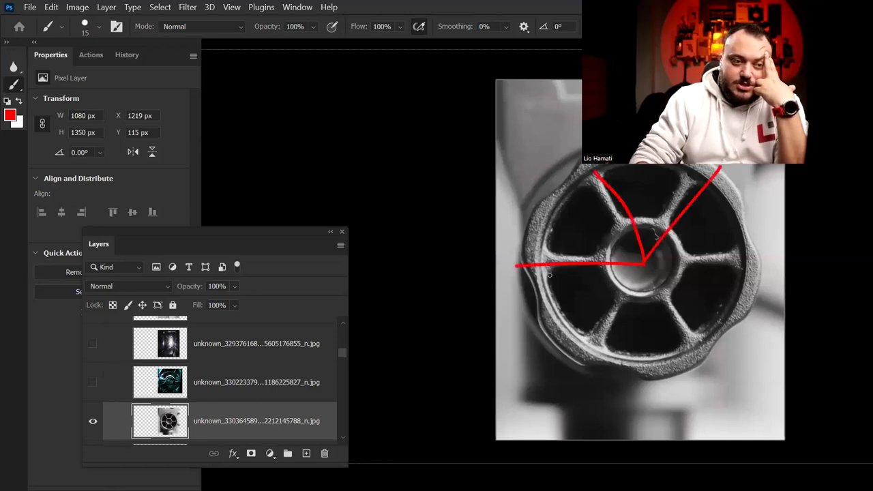
{"action": "mouse_move", "coordinate": [641, 265]}
{"action": "left_mouse_down"}
{"action": "mouse_move", "coordinate": [580, 368]}
{"action": "mouse_move", "coordinate": [696, 361]}
{"action": "mouse_move", "coordinate": [815, 264]}
{"action": "left_mouse_up"}
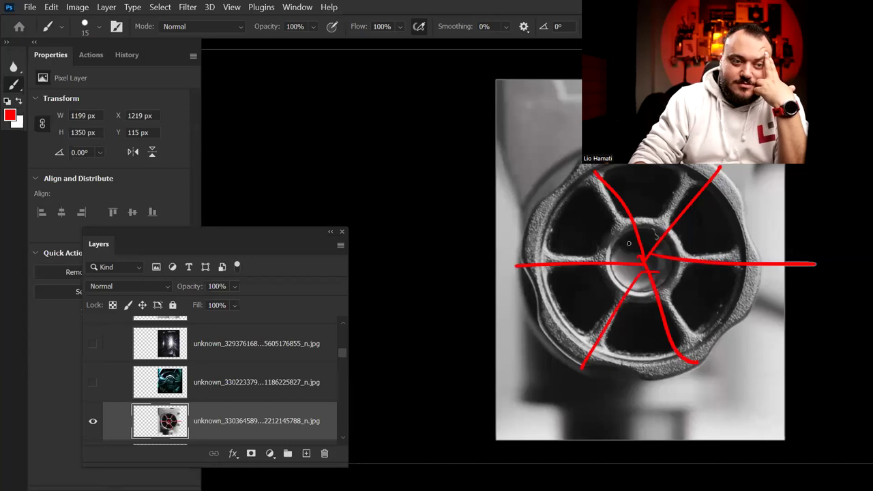
{"action": "left_click_drag", "start_coordinate": [662, 167], "coordinate": [615, 330]}
{"action": "key", "text": "ctrl+z"}
{"action": "key", "text": "ctrl+z"}
{"action": "key", "text": "ctrl+z"}
{"action": "key", "text": "ctrl+z"}
{"action": "key", "text": "ctrl+z"}
{"action": "key", "text": "ctrl+z"}
{"action": "key", "text": "ctrl+z"}
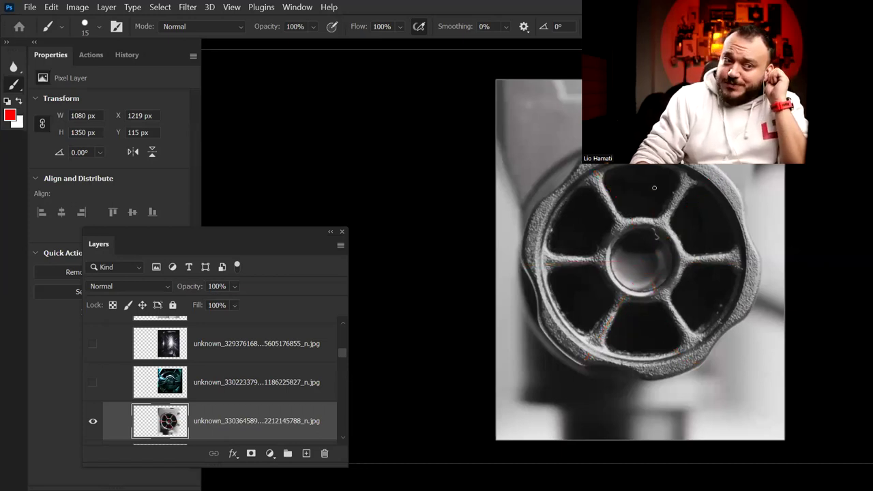
{"action": "left_click_drag", "start_coordinate": [641, 167], "coordinate": [641, 428]}
{"action": "mouse_move", "coordinate": [735, 227]}
{"action": "left_mouse_down"}
{"action": "mouse_move", "coordinate": [535, 205]}
{"action": "mouse_move", "coordinate": [545, 225]}
{"action": "mouse_move", "coordinate": [565, 225]}
{"action": "left_mouse_up"}
{"action": "key", "text": "ctrl+z"}
{"action": "key", "text": "ctrl+z"}
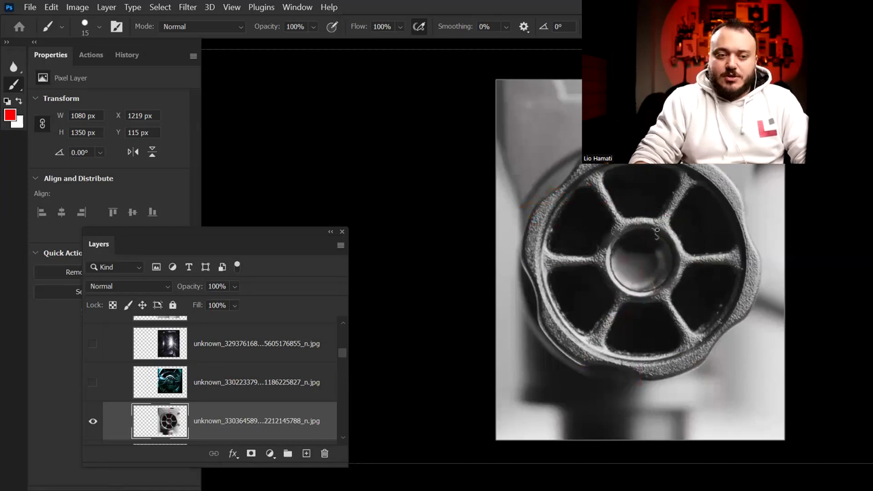
Draw red strokes along three of the wheel's spokes, then undo them.
{"action": "left_click_drag", "start_coordinate": [637, 234], "coordinate": [597, 168]}
{"action": "mouse_move", "coordinate": [630, 265]}
{"action": "left_mouse_down"}
{"action": "mouse_move", "coordinate": [529, 270]}
{"action": "mouse_move", "coordinate": [578, 375]}
{"action": "mouse_move", "coordinate": [696, 343]}
{"action": "left_mouse_up"}
{"action": "left_click_drag", "start_coordinate": [671, 241], "coordinate": [743, 262]}
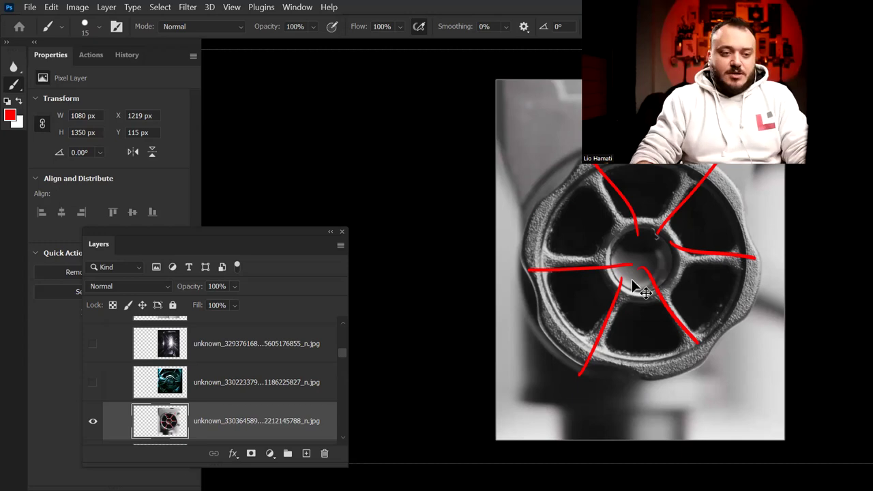
{"action": "key", "text": "ctrl+z"}
{"action": "key", "text": "ctrl+z"}
{"action": "key", "text": "ctrl+z"}
{"action": "key", "text": "ctrl+z"}
{"action": "key", "text": "ctrl+z"}
{"action": "key", "text": "ctrl+z"}
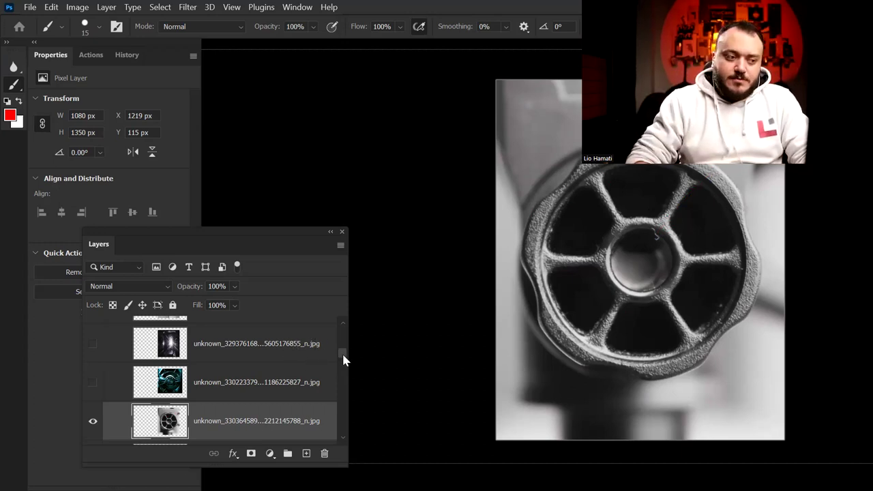
Hide the wheel photo layer and make the coiled-wire photo layer visible.
{"action": "scroll", "coordinate": [342, 366], "scroll_direction": "down", "scroll_amount": 1}
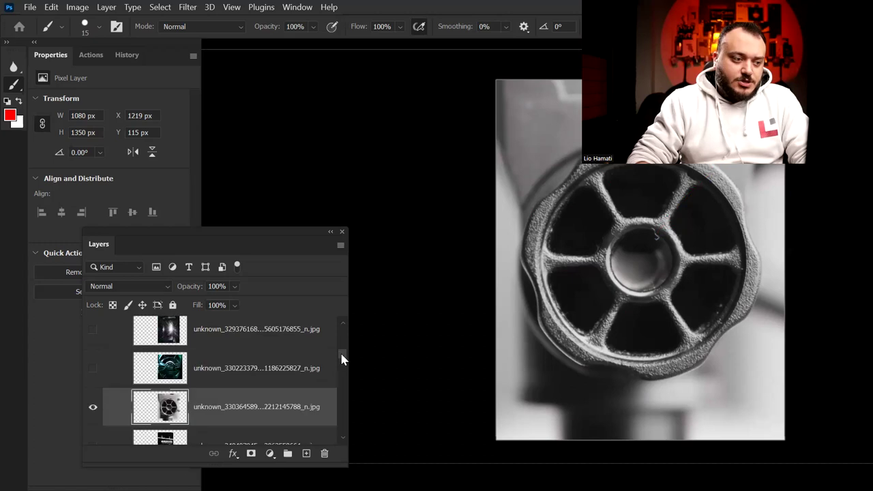
{"action": "scroll", "coordinate": [341, 359], "scroll_direction": "down", "scroll_amount": 2}
{"action": "left_click", "coordinate": [93, 348]}
{"action": "left_click", "coordinate": [93, 380]}
Select the coiled-wire layer, enlarge it to 1102 × 1377 px and nudge it up-right.
{"action": "left_click", "coordinate": [204, 389]}
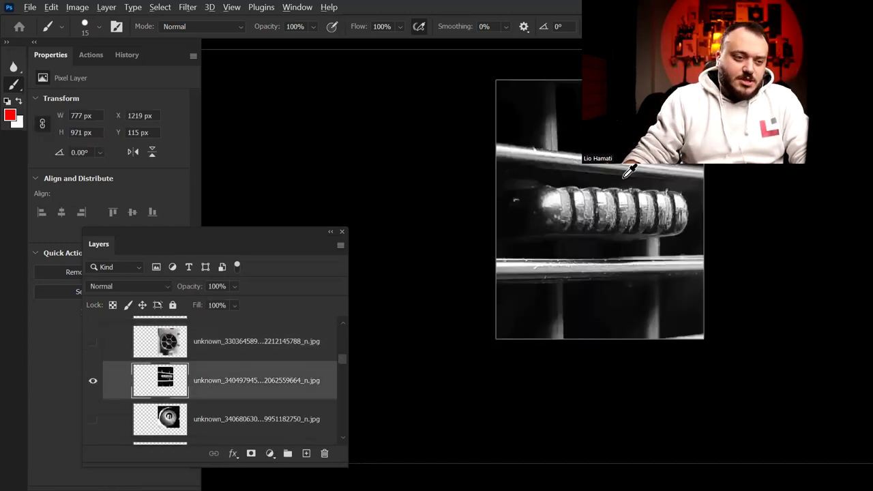
{"action": "scroll", "coordinate": [629, 172], "scroll_direction": "up", "scroll_amount": 3}
{"action": "scroll", "coordinate": [737, 219], "scroll_direction": "down", "scroll_amount": 1}
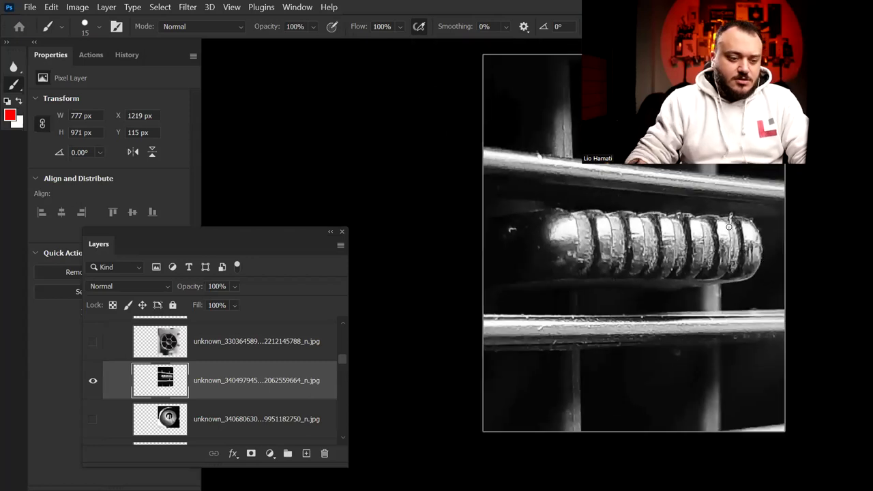
{"action": "scroll", "coordinate": [549, 144], "scroll_direction": "down", "scroll_amount": 1}
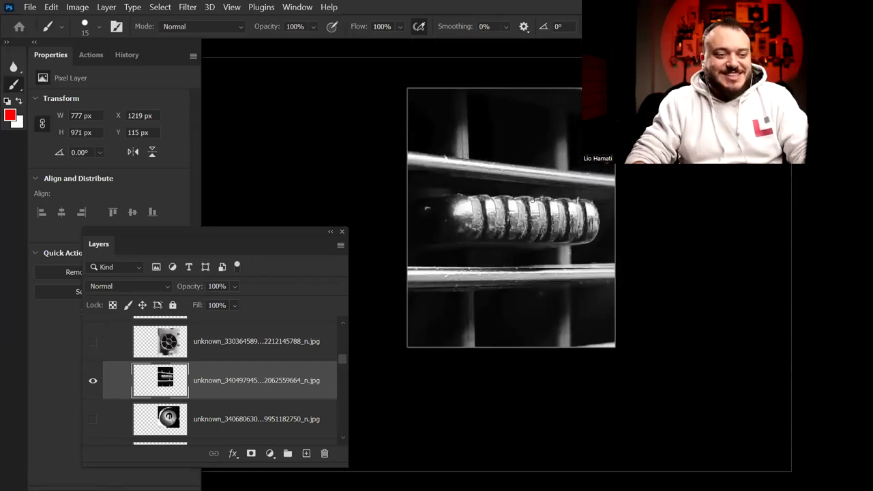
{"action": "key", "text": "ctrl+t"}
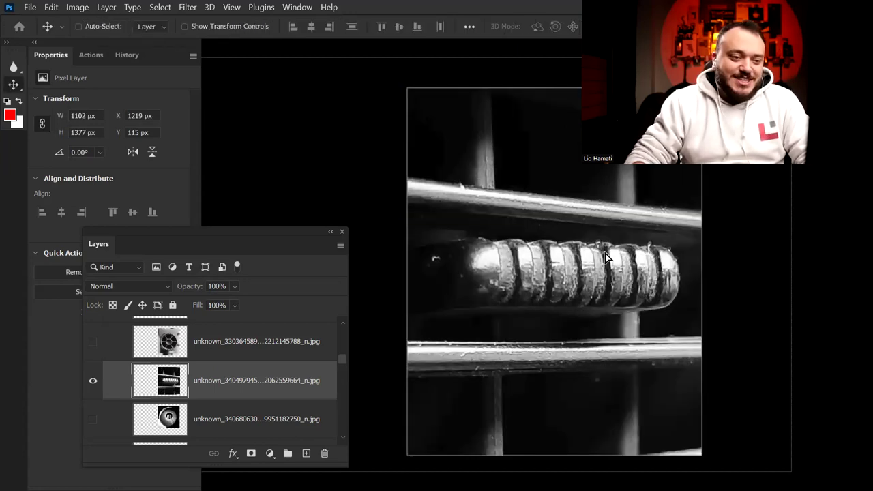
{"action": "left_click_drag", "start_coordinate": [604, 257], "coordinate": [620, 251]}
Paint red lines along the bars and through the coil, then undo them all.
{"action": "key", "text": "b"}
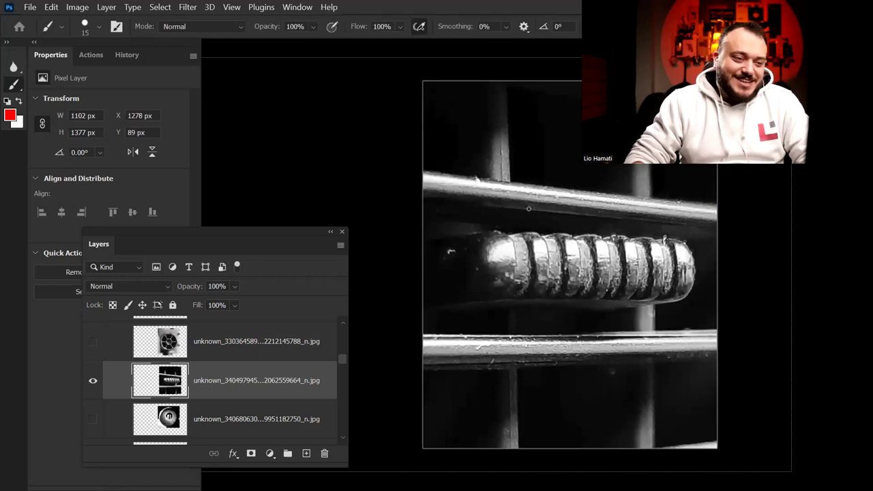
{"action": "left_click_drag", "start_coordinate": [458, 185], "coordinate": [705, 225]}
{"action": "left_click_drag", "start_coordinate": [503, 127], "coordinate": [494, 286]}
{"action": "left_click_drag", "start_coordinate": [501, 324], "coordinate": [502, 455]}
{"action": "left_click_drag", "start_coordinate": [650, 314], "coordinate": [641, 430]}
{"action": "left_click_drag", "start_coordinate": [408, 363], "coordinate": [733, 346]}
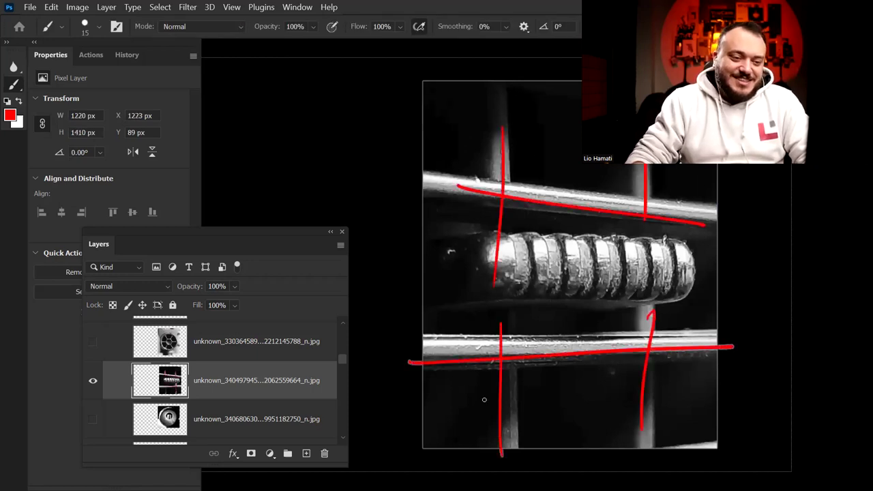
{"action": "key", "text": "ctrl+z"}
{"action": "key", "text": "ctrl+z"}
{"action": "left_click_drag", "start_coordinate": [545, 239], "coordinate": [531, 303]}
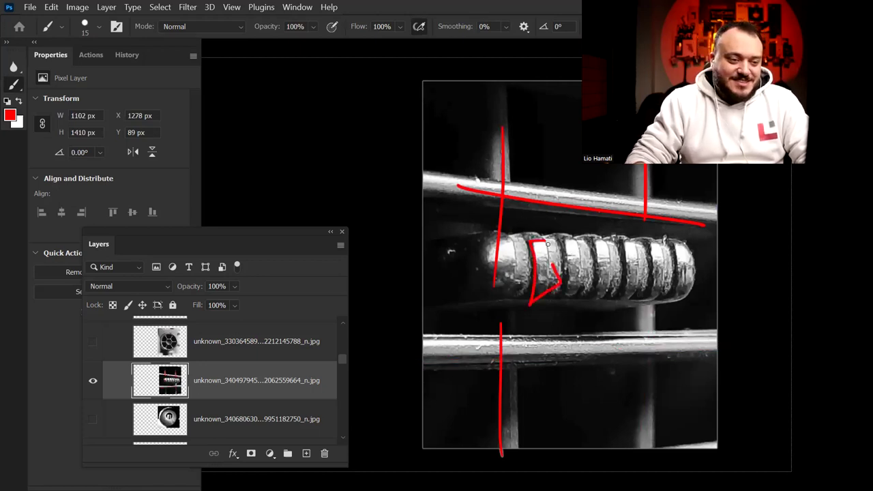
{"action": "key", "text": "ctrl+z"}
{"action": "key", "text": "ctrl+z"}
{"action": "key", "text": "ctrl+z"}
{"action": "key", "text": "ctrl+z"}
{"action": "key", "text": "ctrl+z"}
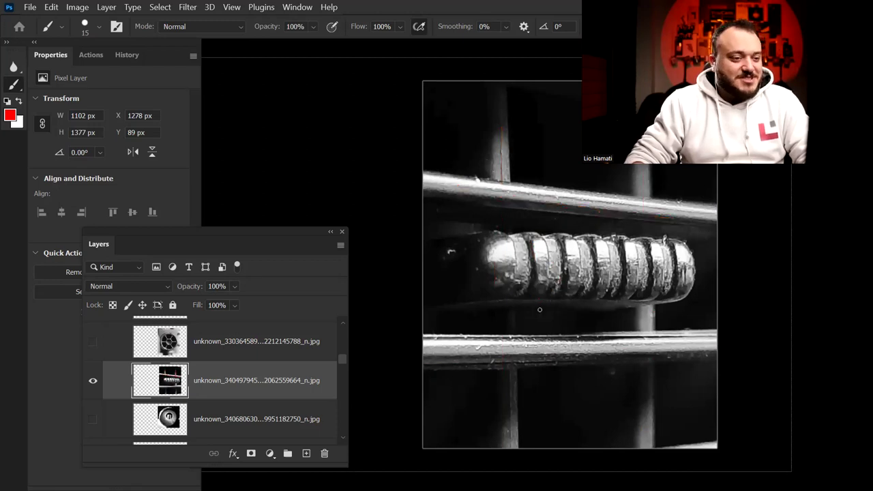
Show and select only the thimble-in-tube layer, then paint and undo two red circles.
{"action": "left_click", "coordinate": [93, 381]}
{"action": "left_click", "coordinate": [93, 418]}
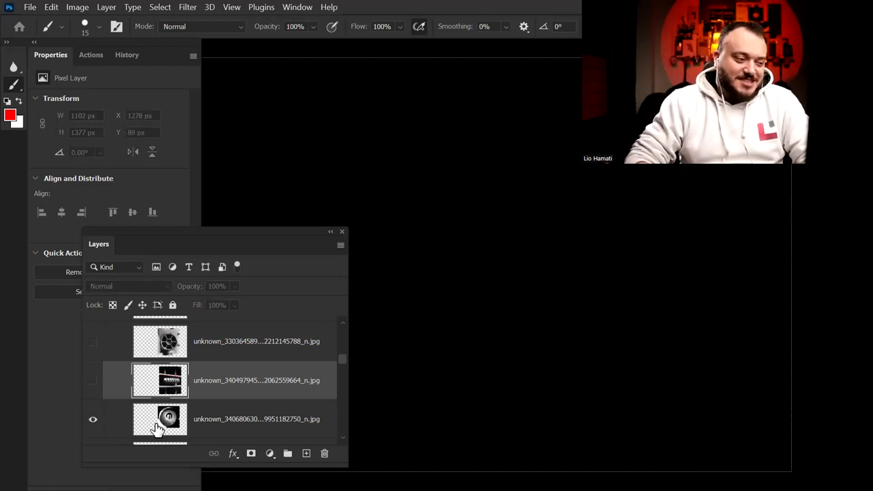
{"action": "left_click", "coordinate": [246, 416]}
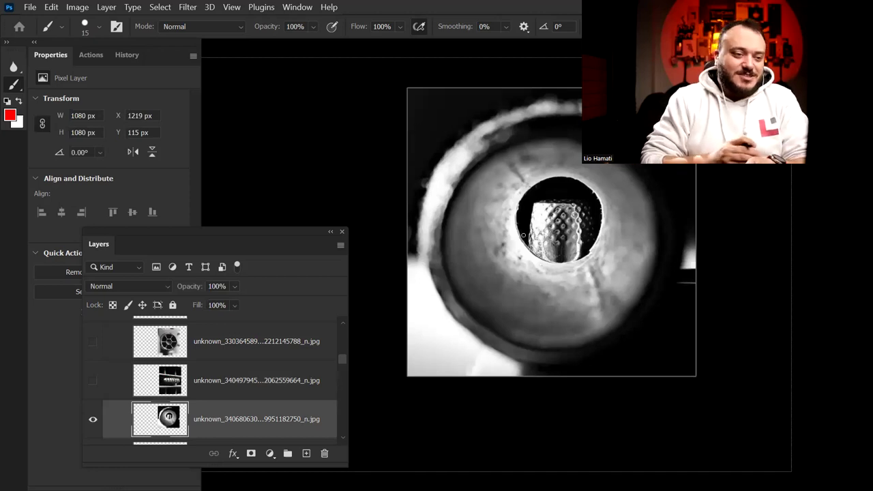
{"action": "left_click_drag", "start_coordinate": [578, 178], "coordinate": [535, 224]}
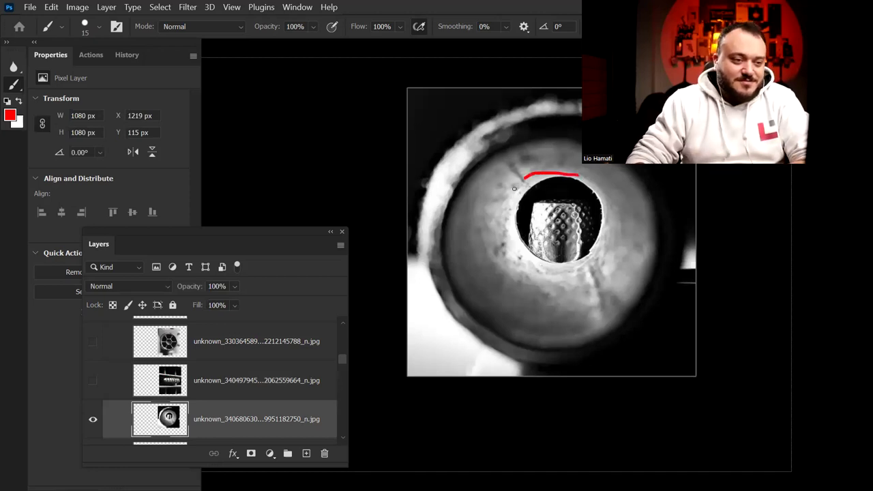
{"action": "key", "text": "ctrl+z"}
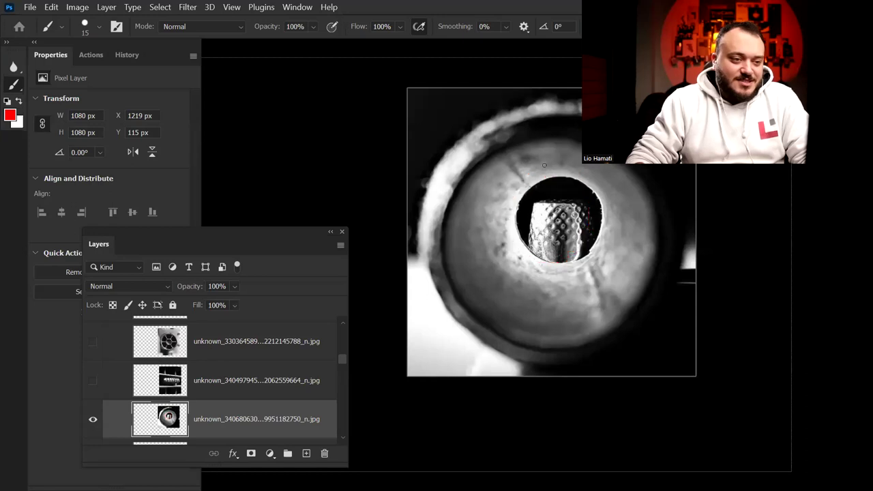
{"action": "left_click_drag", "start_coordinate": [482, 118], "coordinate": [653, 322]}
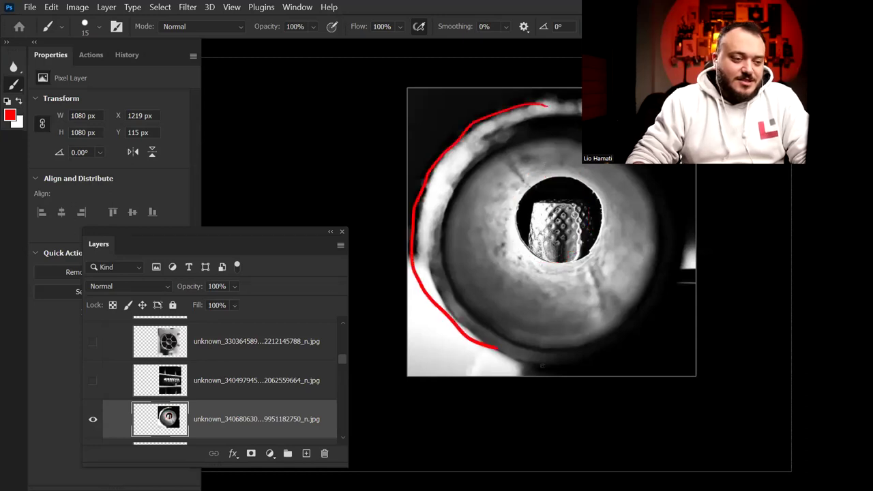
{"action": "key", "text": "ctrl+z"}
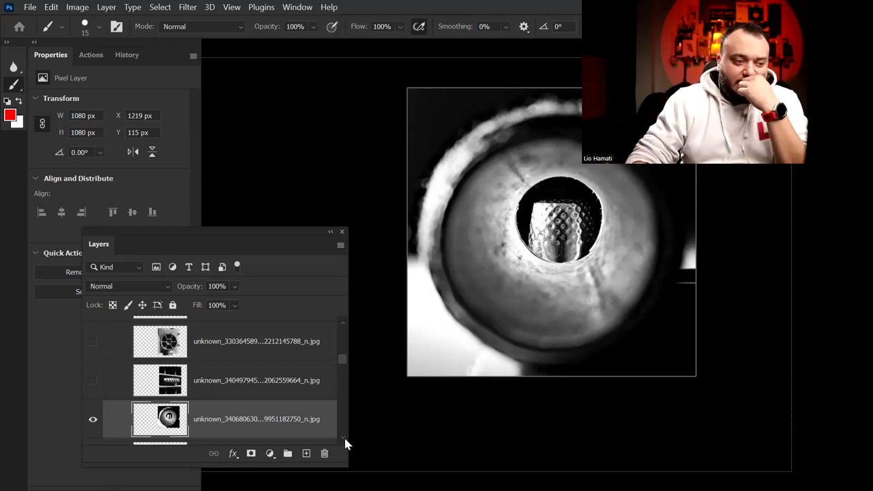
Scale the thimble photo to about 115%, then cancel the enlargement.
{"action": "scroll", "coordinate": [341, 439], "scroll_direction": "down", "scroll_amount": 2}
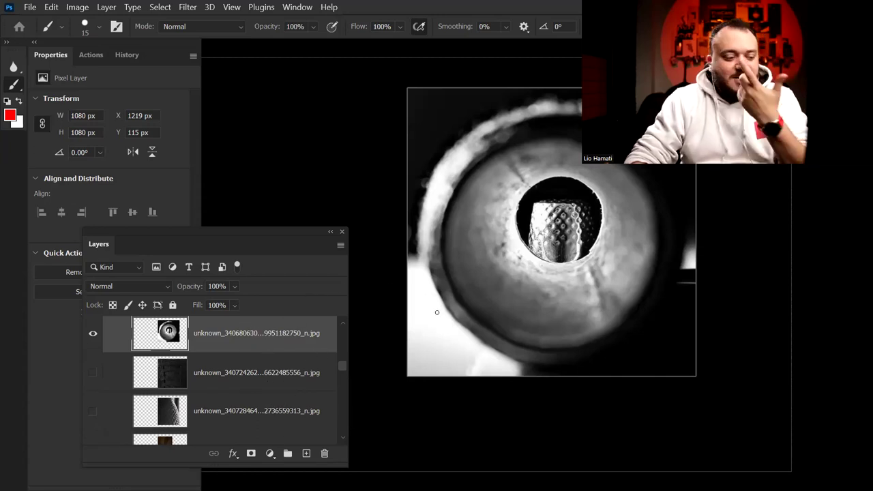
{"action": "key", "text": "ctrl+t"}
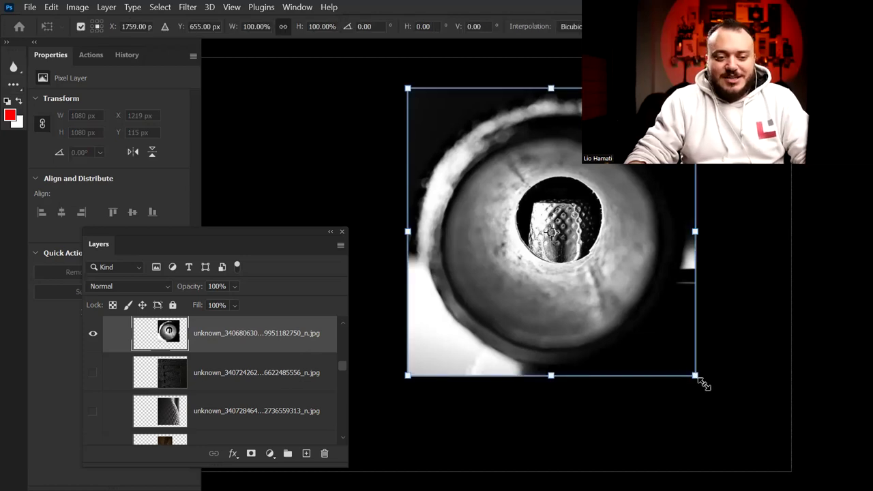
{"action": "left_click_drag", "start_coordinate": [687, 235], "coordinate": [732, 242]}
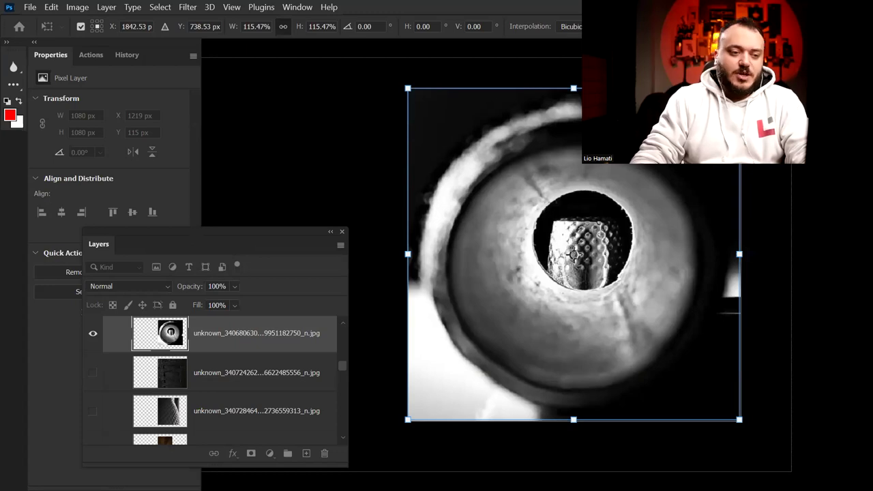
{"action": "key", "text": "Escape"}
{"action": "key", "text": "b"}
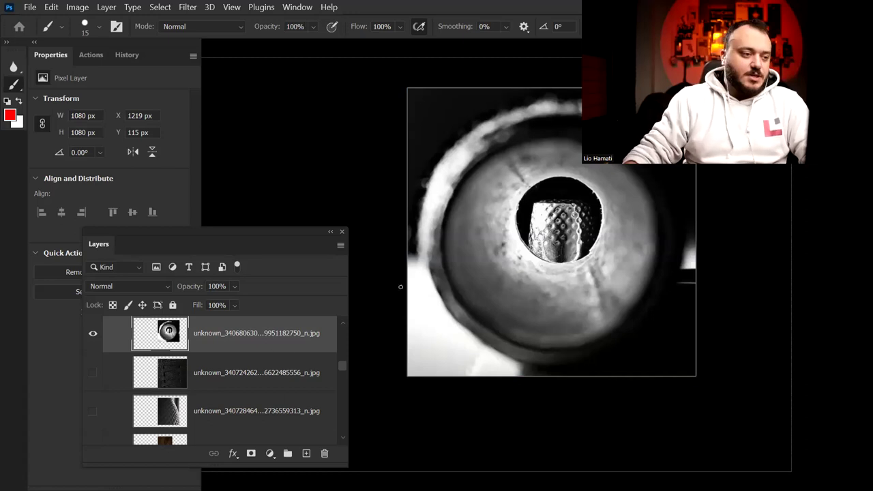
{"action": "scroll", "coordinate": [123, 363], "scroll_direction": "up", "scroll_amount": 3}
{"action": "scroll", "coordinate": [125, 365], "scroll_direction": "up", "scroll_amount": 3}
{"action": "scroll", "coordinate": [124, 366], "scroll_direction": "up", "scroll_amount": 2}
{"action": "scroll", "coordinate": [124, 365], "scroll_direction": "down", "scroll_amount": 2}
{"action": "scroll", "coordinate": [102, 388], "scroll_direction": "up", "scroll_amount": 2}
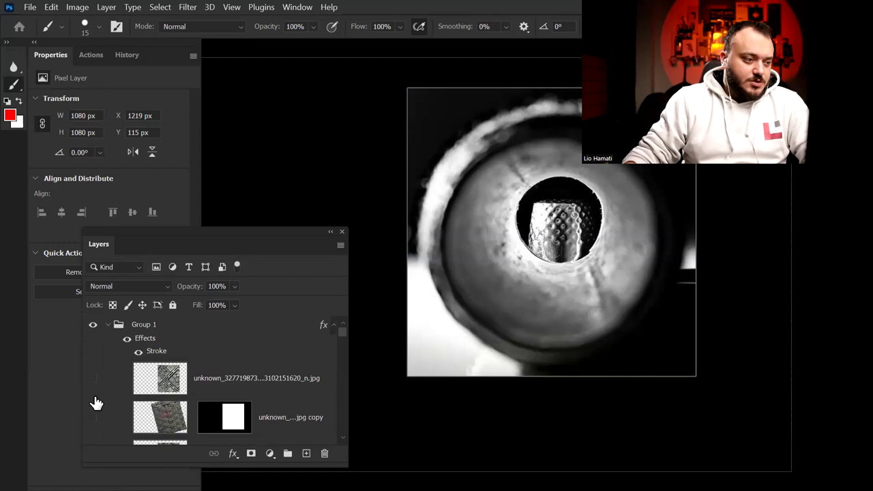
{"action": "scroll", "coordinate": [228, 393], "scroll_direction": "down", "scroll_amount": 2}
{"action": "scroll", "coordinate": [228, 393], "scroll_direction": "down", "scroll_amount": 2}
{"action": "scroll", "coordinate": [228, 394], "scroll_direction": "down", "scroll_amount": 2}
{"action": "scroll", "coordinate": [159, 389], "scroll_direction": "down", "scroll_amount": 1}
{"action": "left_click", "coordinate": [93, 401]}
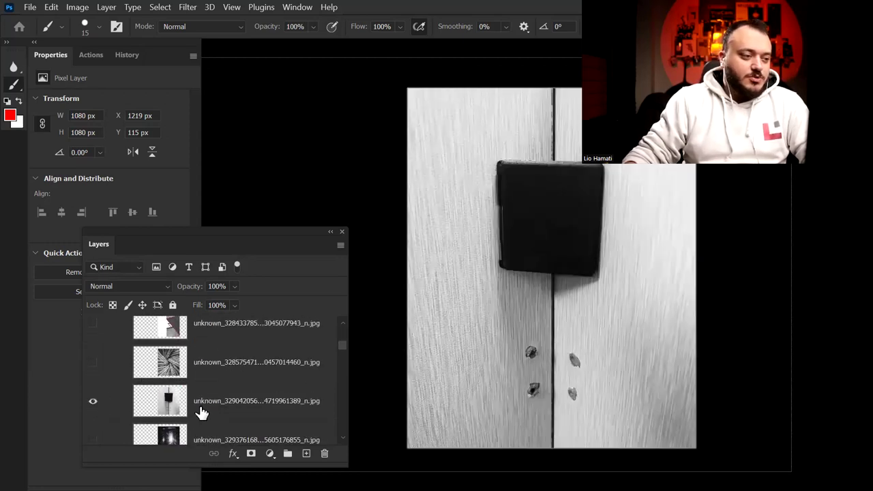
{"action": "left_click", "coordinate": [200, 406]}
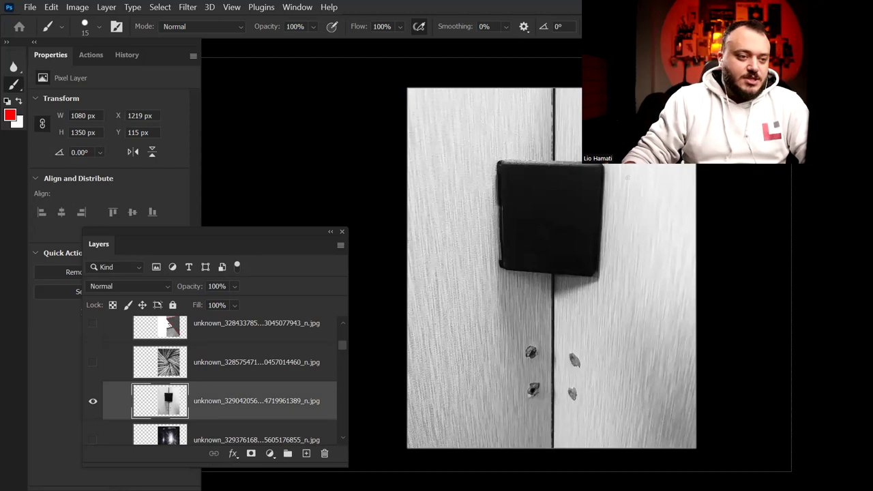
{"action": "left_click", "coordinate": [92, 401]}
{"action": "scroll", "coordinate": [179, 398], "scroll_direction": "down", "scroll_amount": 5}
{"action": "scroll", "coordinate": [234, 399], "scroll_direction": "down", "scroll_amount": 2}
{"action": "scroll", "coordinate": [235, 398], "scroll_direction": "up", "scroll_amount": 2}
{"action": "scroll", "coordinate": [235, 399], "scroll_direction": "down", "scroll_amount": 2}
{"action": "scroll", "coordinate": [234, 399], "scroll_direction": "down", "scroll_amount": 1}
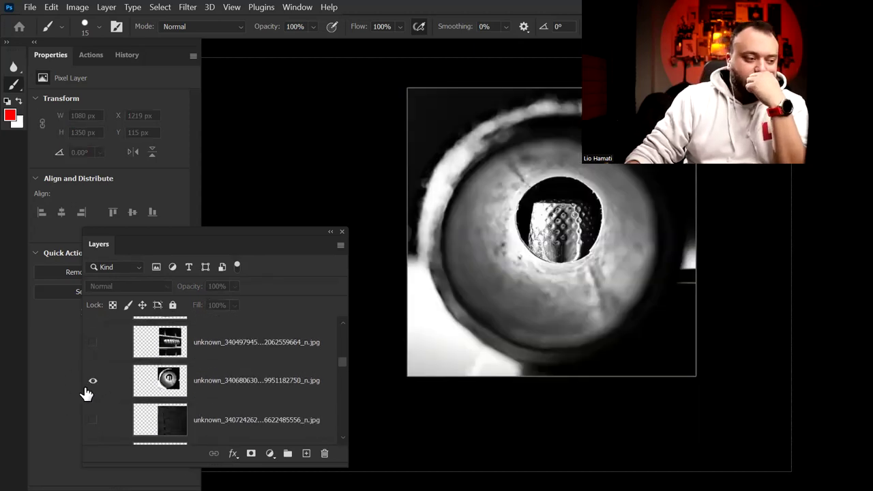
{"action": "left_click", "coordinate": [91, 382]}
{"action": "left_click", "coordinate": [93, 420]}
Select the shoelace photo layer and brighten its tones with Levels.
{"action": "left_click", "coordinate": [202, 429]}
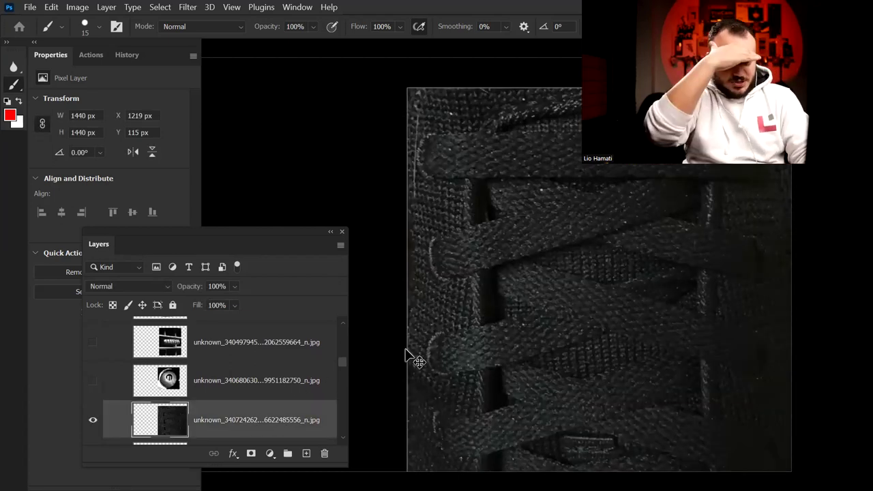
{"action": "key", "text": "ctrl+t"}
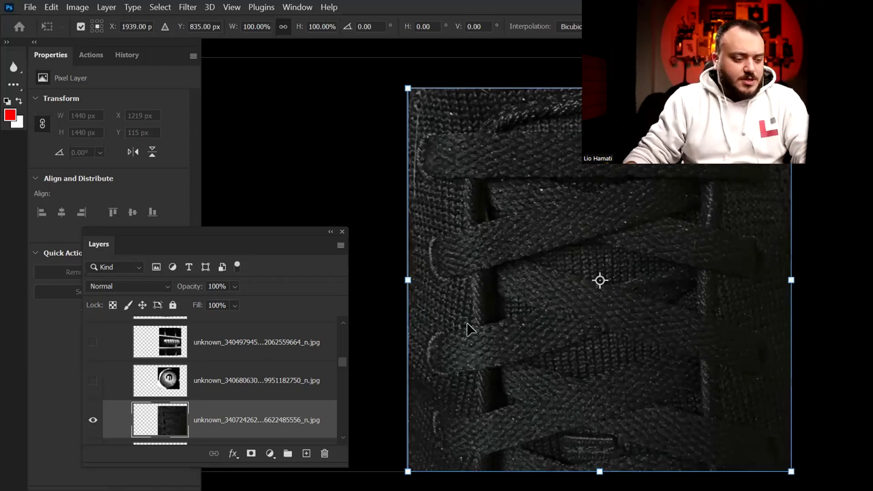
{"action": "key", "text": "Return"}
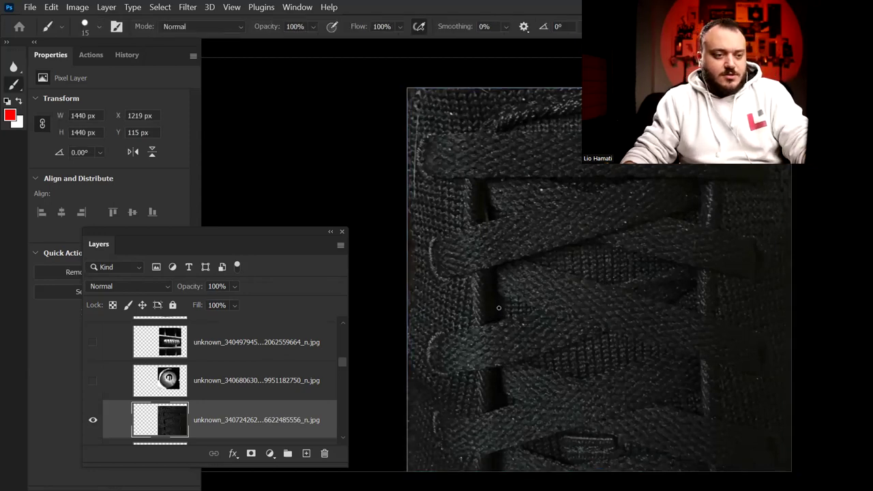
{"action": "key", "text": "ctrl+l"}
{"action": "left_click_drag", "start_coordinate": [556, 246], "coordinate": [422, 246]}
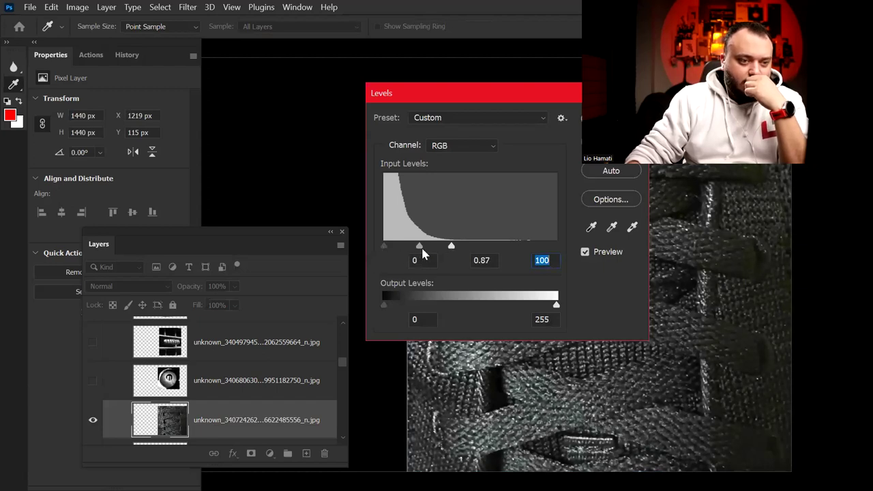
{"action": "key", "text": "Return"}
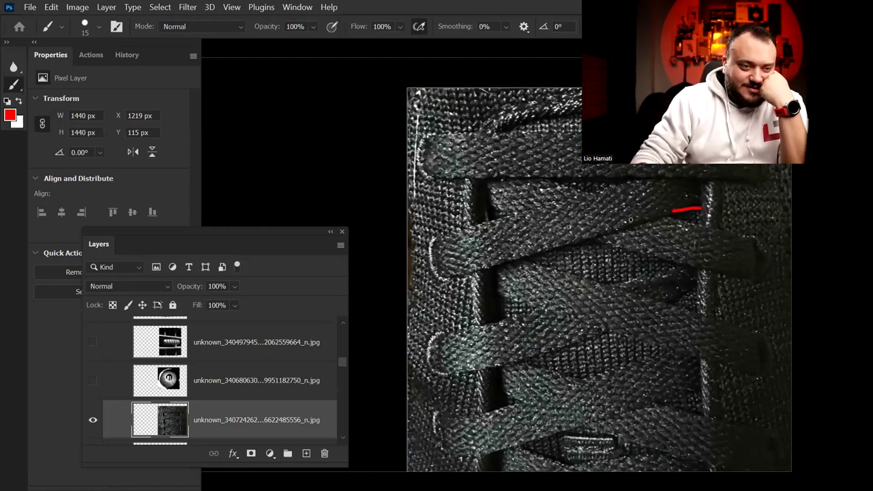
Paint a red hook stroke and a vertical red line on the laces.
{"action": "left_click_drag", "start_coordinate": [630, 219], "coordinate": [661, 185]}
{"action": "mouse_move", "coordinate": [641, 127]}
{"action": "left_mouse_down"}
{"action": "mouse_move", "coordinate": [453, 117]}
{"action": "mouse_move", "coordinate": [587, 183]}
{"action": "left_mouse_up"}
{"action": "key", "text": "ctrl+z"}
{"action": "key", "text": "ctrl+z"}
{"action": "left_click_drag", "start_coordinate": [604, 88], "coordinate": [605, 374]}
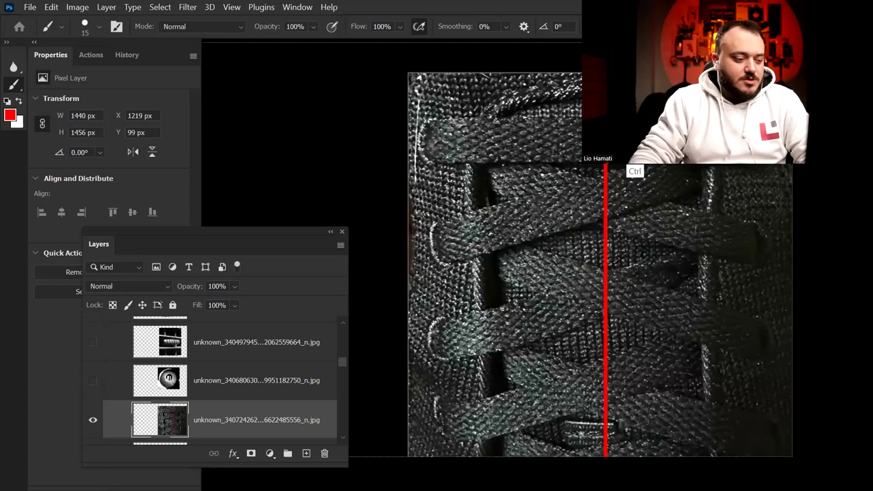
{"action": "key", "text": "ctrl+t"}
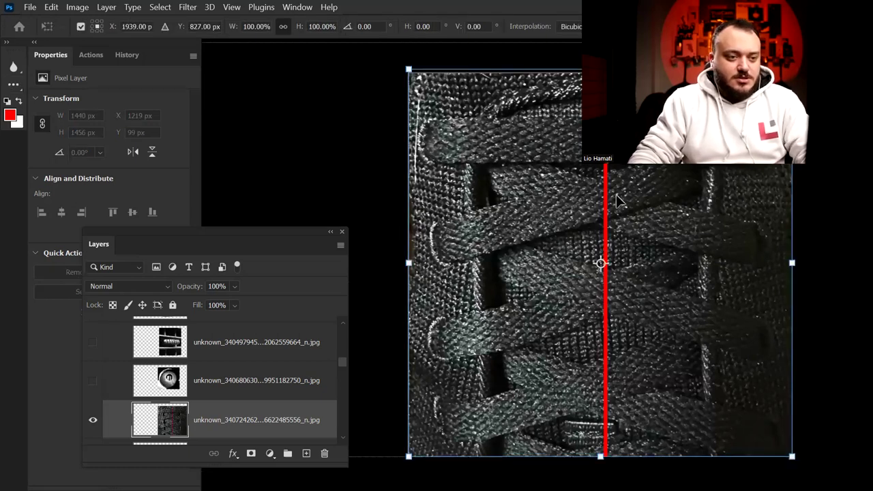
{"action": "key", "text": "Escape"}
Paint crossing diagonal red lines over the laces, then undo the latest ones.
{"action": "left_click_drag", "start_coordinate": [600, 141], "coordinate": [466, 142]}
{"action": "left_click_drag", "start_coordinate": [634, 197], "coordinate": [450, 258]}
{"action": "left_click_drag", "start_coordinate": [484, 164], "coordinate": [791, 261]}
{"action": "left_click_drag", "start_coordinate": [743, 223], "coordinate": [444, 348]}
{"action": "left_click_drag", "start_coordinate": [736, 323], "coordinate": [481, 421]}
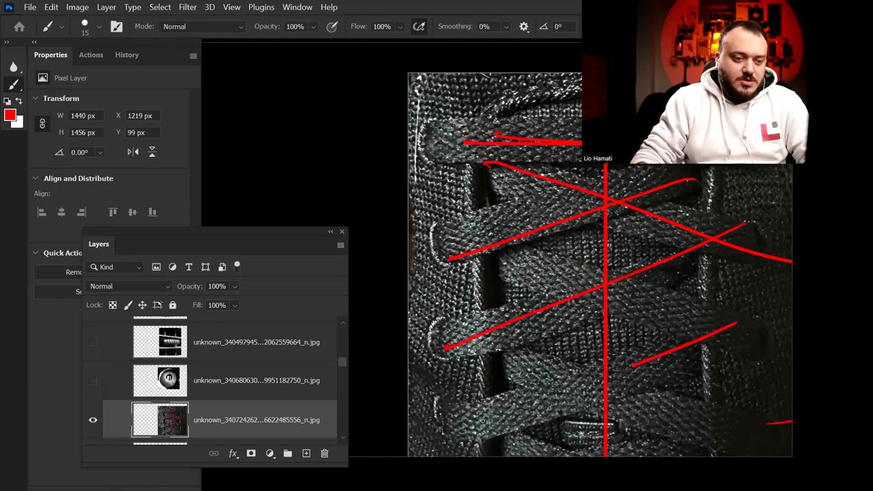
{"action": "left_click_drag", "start_coordinate": [715, 326], "coordinate": [508, 232]}
{"action": "key", "text": "ctrl+z"}
{"action": "key", "text": "ctrl+z"}
{"action": "key", "text": "ctrl+z"}
{"action": "key", "text": "ctrl+z"}
{"action": "key", "text": "ctrl+z"}
{"action": "key", "text": "ctrl+z"}
{"action": "key", "text": "ctrl+z"}
{"action": "key", "text": "ctrl+z"}
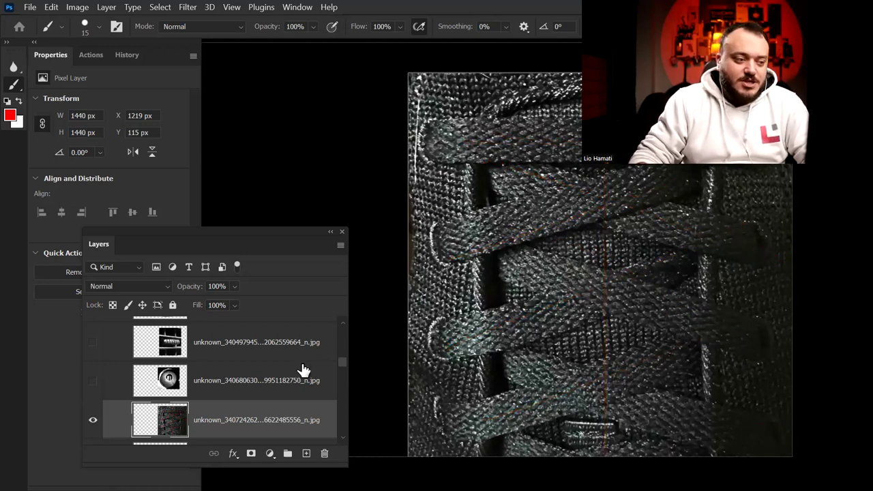
{"action": "scroll", "coordinate": [345, 369], "scroll_direction": "down", "scroll_amount": 2}
{"action": "scroll", "coordinate": [343, 368], "scroll_direction": "up", "scroll_amount": 1}
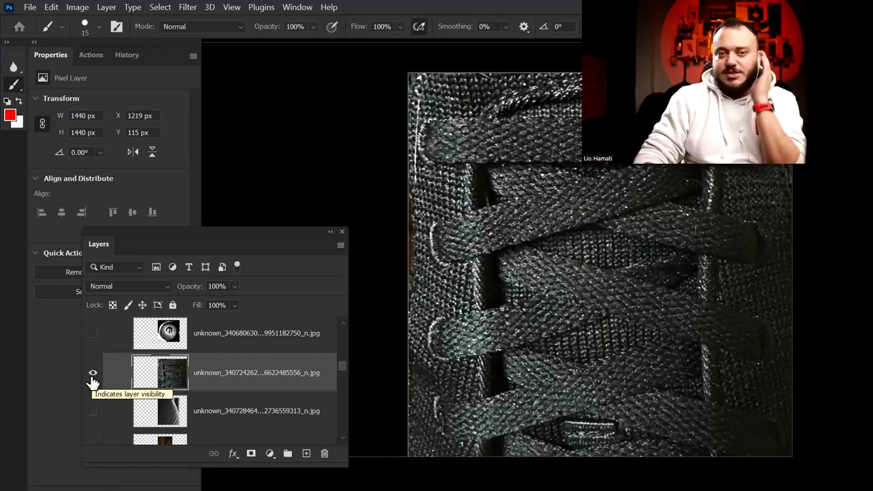
Hide the shoe layer, show the grey mesh layer, and paint then undo three red test strokes.
{"action": "left_click_drag", "start_coordinate": [99, 389], "coordinate": [94, 410]}
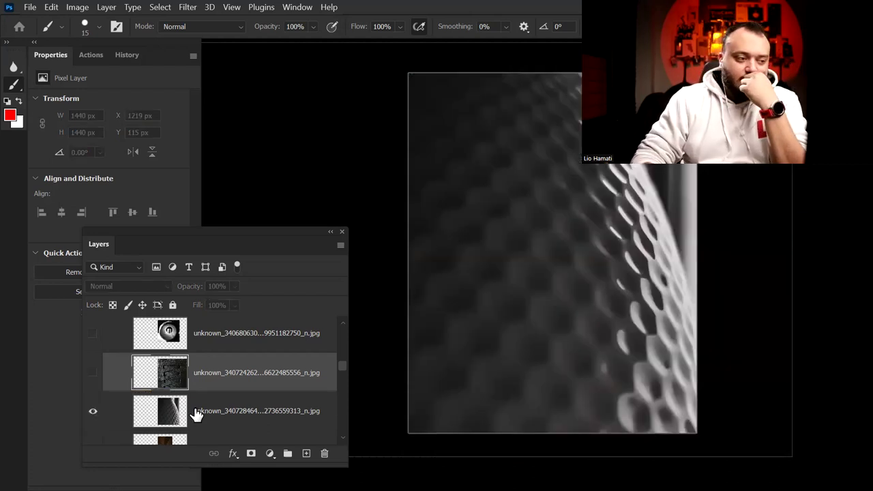
{"action": "left_click", "coordinate": [213, 414]}
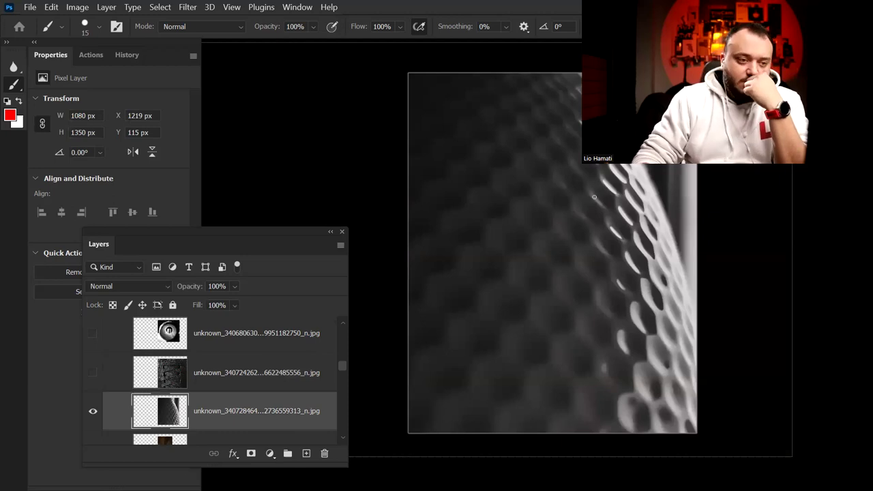
{"action": "mouse_move", "coordinate": [553, 230]}
{"action": "left_mouse_down"}
{"action": "mouse_move", "coordinate": [536, 262]}
{"action": "mouse_move", "coordinate": [571, 229]}
{"action": "left_mouse_up"}
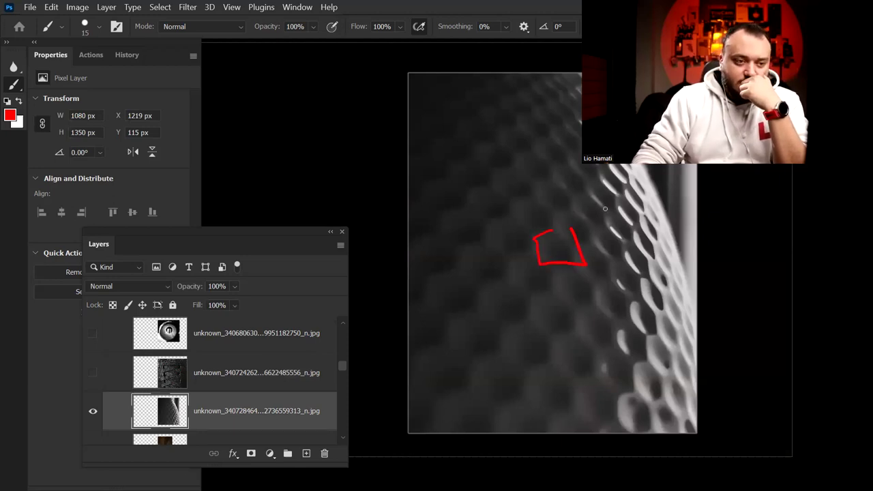
{"action": "key", "text": "ctrl+z"}
{"action": "mouse_move", "coordinate": [637, 159]}
{"action": "left_mouse_down"}
{"action": "mouse_move", "coordinate": [642, 205]}
{"action": "mouse_move", "coordinate": [610, 376]}
{"action": "mouse_move", "coordinate": [633, 293]}
{"action": "mouse_move", "coordinate": [392, 213]}
{"action": "left_mouse_up"}
{"action": "key", "text": "ctrl+z"}
{"action": "left_click_drag", "start_coordinate": [651, 167], "coordinate": [673, 314]}
{"action": "key", "text": "ctrl+z"}
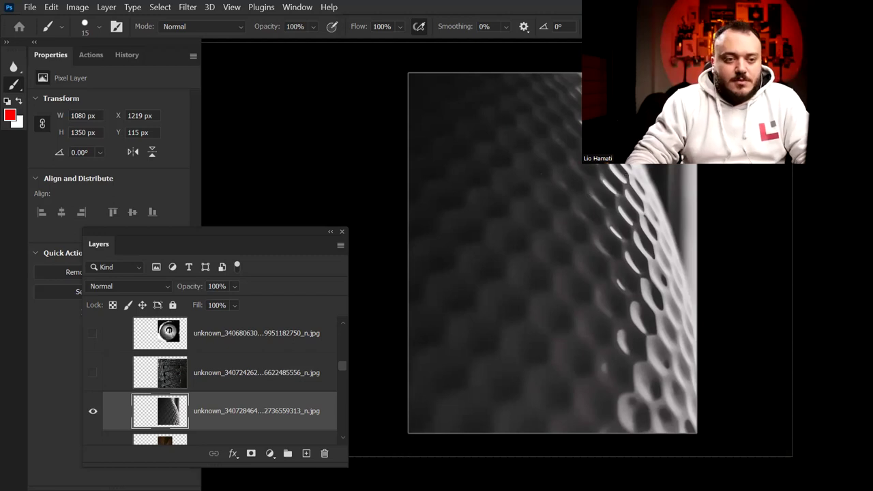
Paint and undo more red lines and zigzags on the mesh, then hide its layer.
{"action": "scroll", "coordinate": [339, 437], "scroll_direction": "down", "scroll_amount": 1}
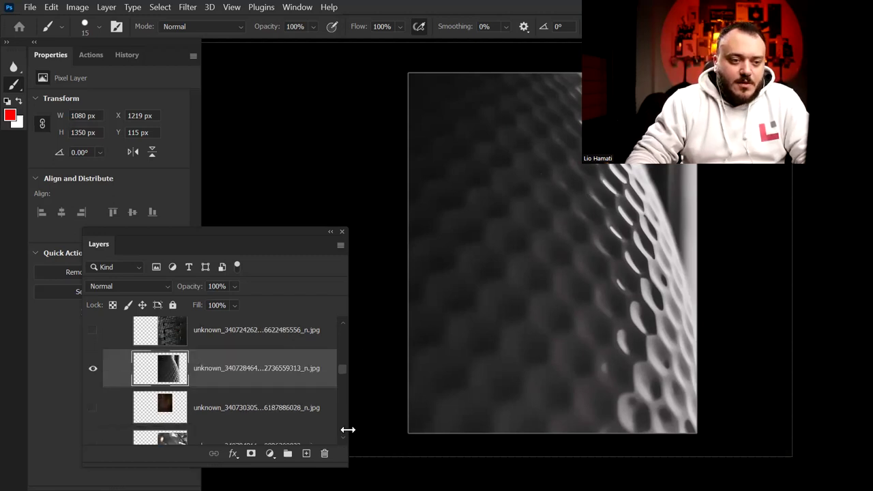
{"action": "left_click_drag", "start_coordinate": [648, 171], "coordinate": [658, 331]}
{"action": "key", "text": "ctrl+z"}
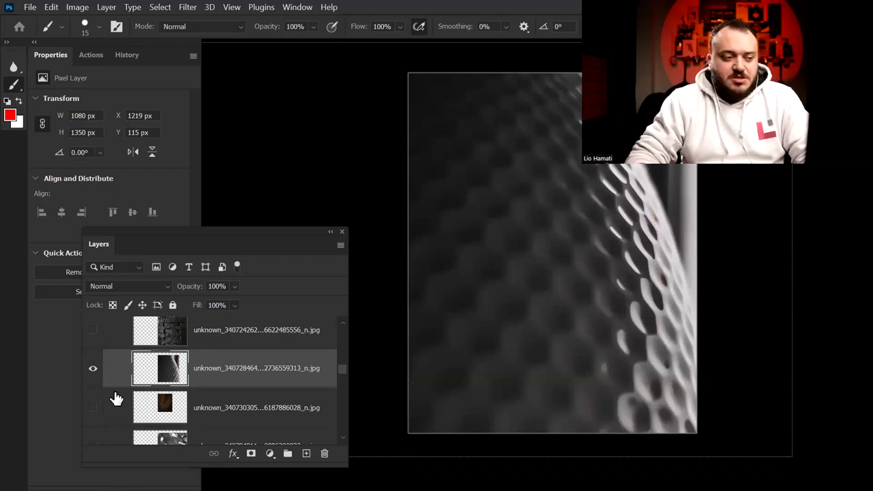
{"action": "mouse_move", "coordinate": [452, 173]}
{"action": "left_mouse_down"}
{"action": "mouse_move", "coordinate": [465, 132]}
{"action": "mouse_move", "coordinate": [508, 128]}
{"action": "mouse_move", "coordinate": [513, 355]}
{"action": "left_mouse_up"}
{"action": "key", "text": "ctrl+z"}
{"action": "mouse_move", "coordinate": [531, 144]}
{"action": "left_mouse_down"}
{"action": "mouse_move", "coordinate": [412, 277]}
{"action": "mouse_move", "coordinate": [464, 313]}
{"action": "mouse_move", "coordinate": [561, 278]}
{"action": "left_mouse_up"}
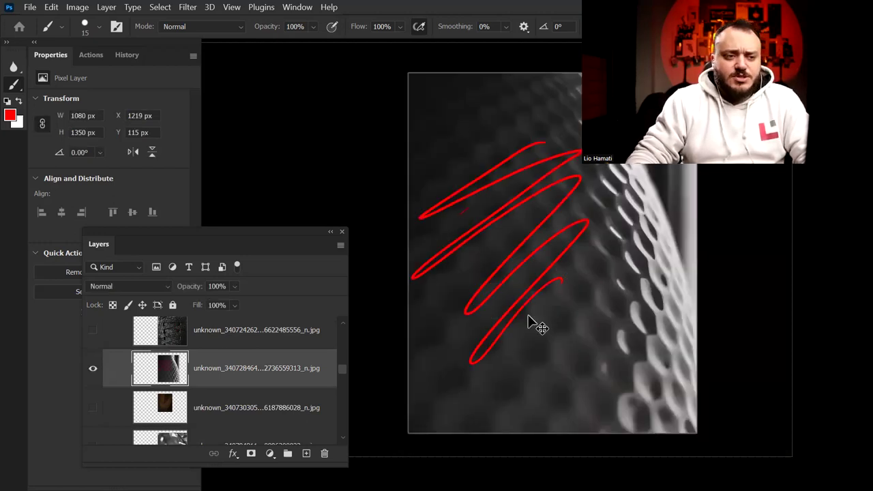
{"action": "key", "text": "ctrl+z"}
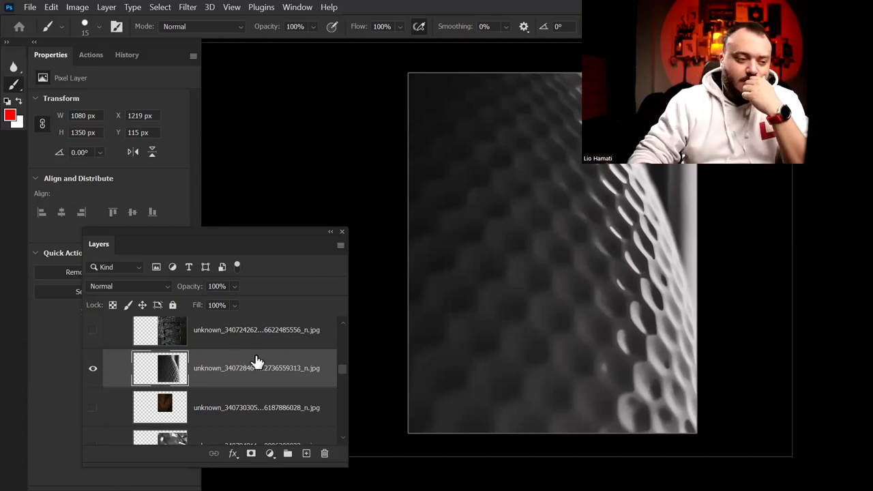
{"action": "left_click", "coordinate": [93, 370]}
Enlarge the fishnet photo to about 1140 × 1426 px and shift it, previewing then reverting desaturation.
{"action": "left_click", "coordinate": [93, 408]}
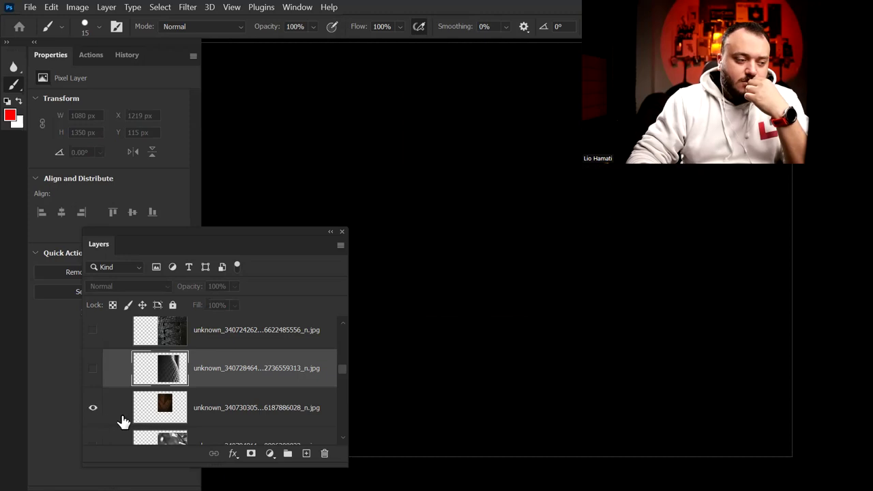
{"action": "left_click", "coordinate": [174, 416]}
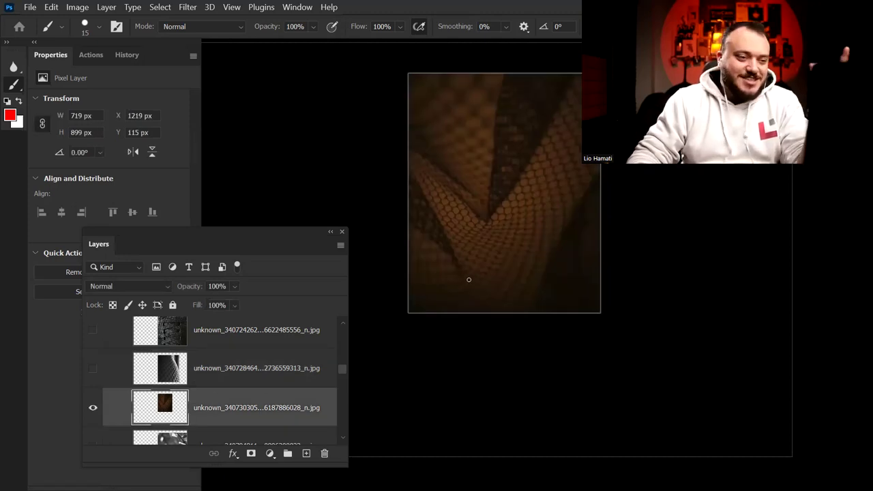
{"action": "key", "text": "ctrl+t"}
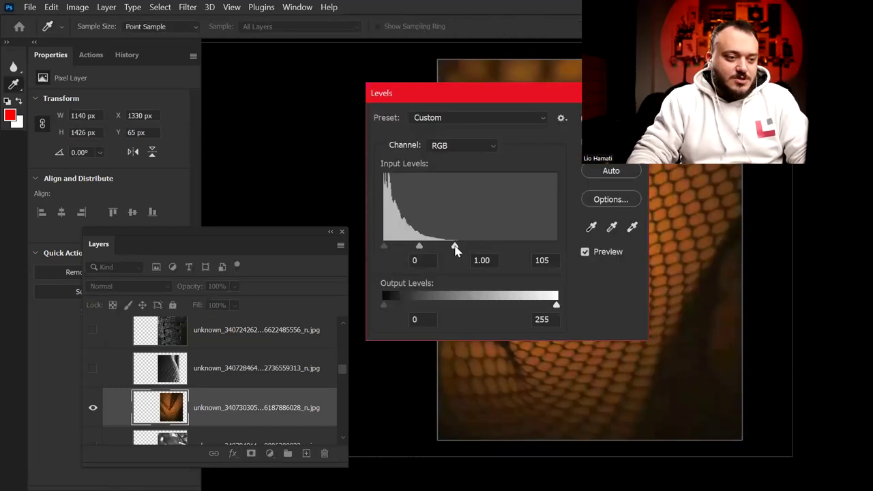
{"action": "left_click_drag", "start_coordinate": [455, 249], "coordinate": [453, 249]}
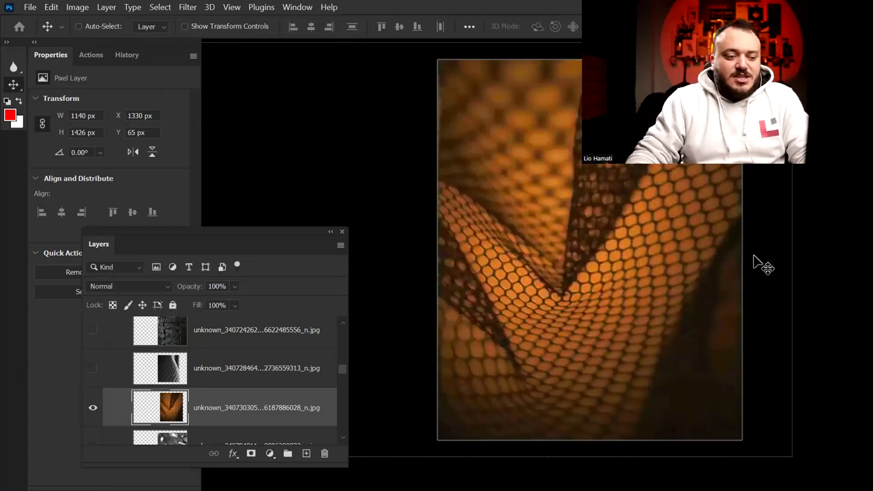
{"action": "key", "text": "ctrl+shift+u"}
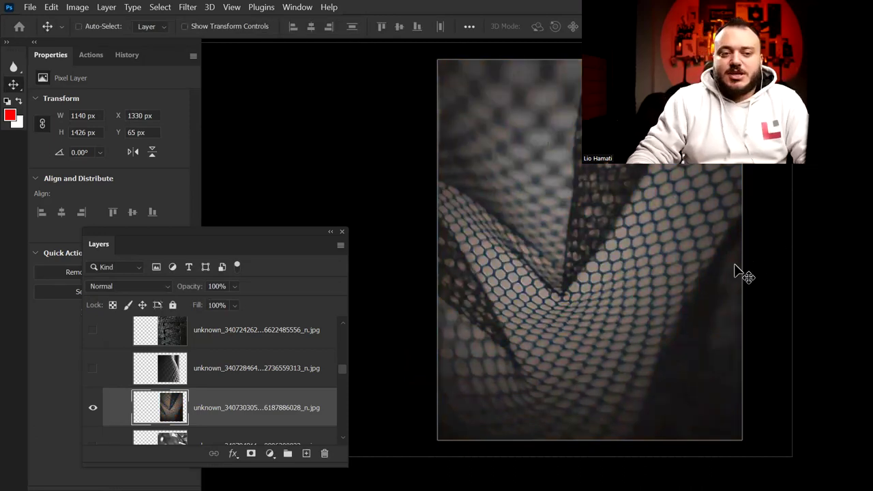
{"action": "key", "text": "ctrl+z"}
{"action": "key", "text": "b"}
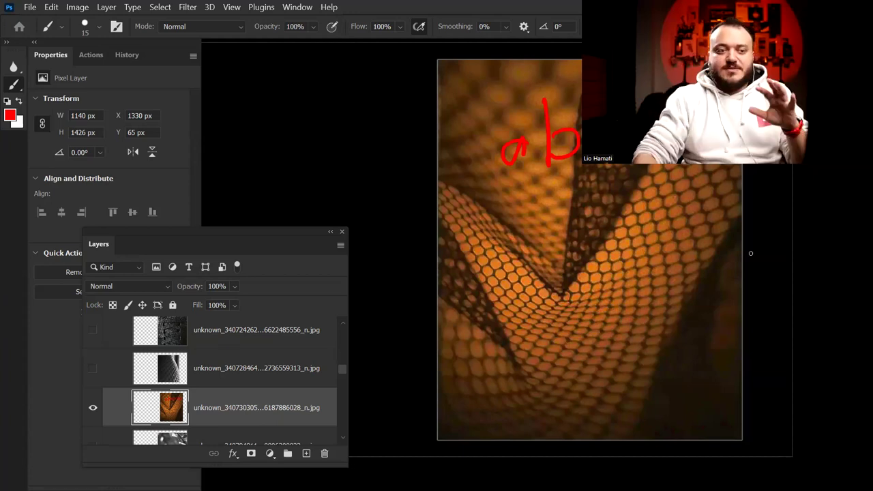
Remove the red circle and letters, then sketch a red V along the central fold.
{"action": "left_click_drag", "start_coordinate": [707, 240], "coordinate": [683, 258]}
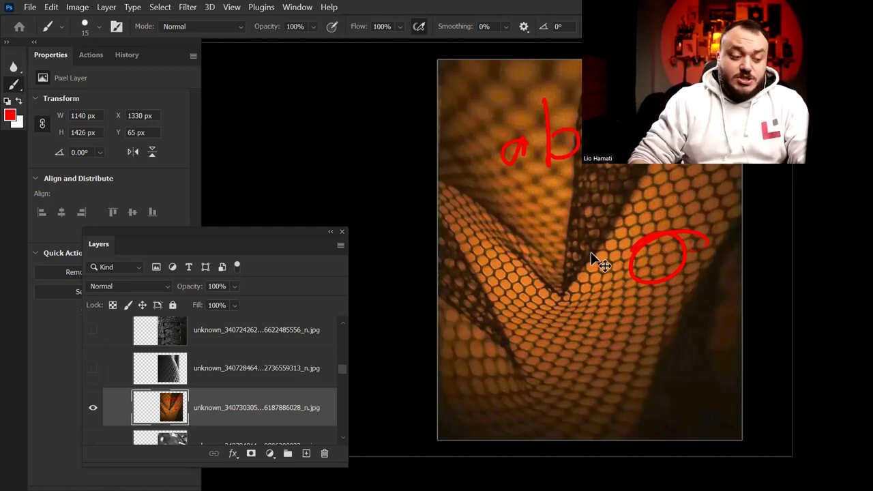
{"action": "key", "text": "ctrl+z"}
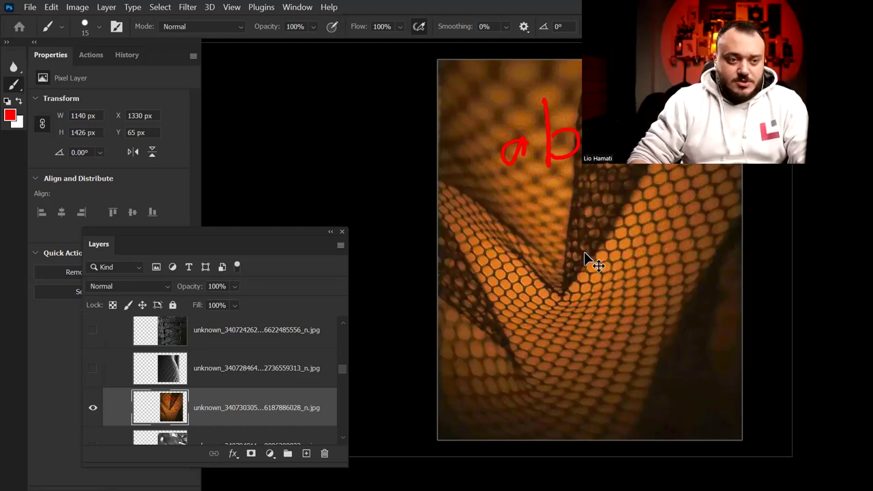
{"action": "key", "text": "ctrl+z"}
{"action": "key", "text": "ctrl+z"}
{"action": "key", "text": "ctrl+z"}
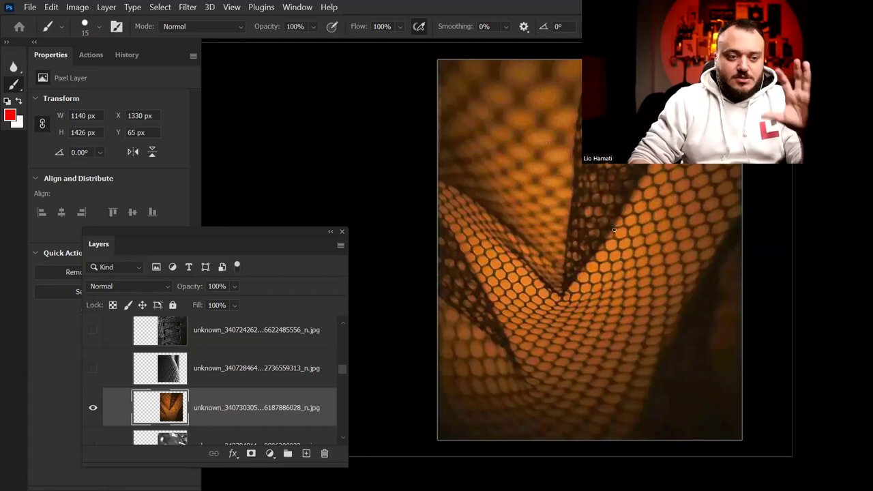
{"action": "left_click_drag", "start_coordinate": [570, 263], "coordinate": [435, 172]}
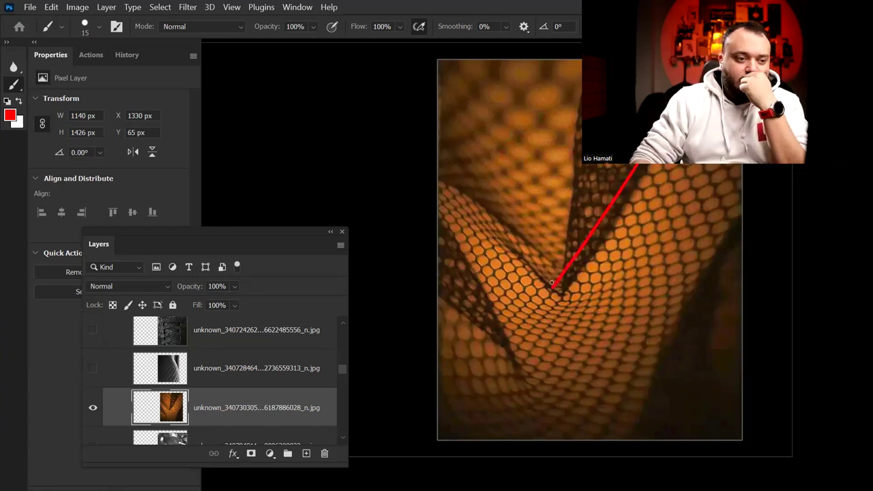
{"action": "left_click_drag", "start_coordinate": [581, 136], "coordinate": [554, 261]}
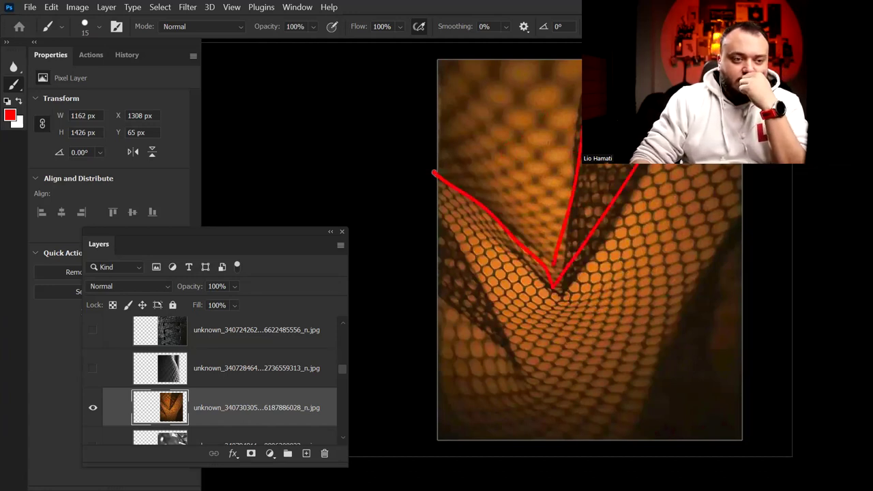
{"action": "mouse_move", "coordinate": [462, 235]}
{"action": "left_mouse_down"}
{"action": "mouse_move", "coordinate": [512, 341]}
{"action": "mouse_move", "coordinate": [409, 264]}
{"action": "left_mouse_up"}
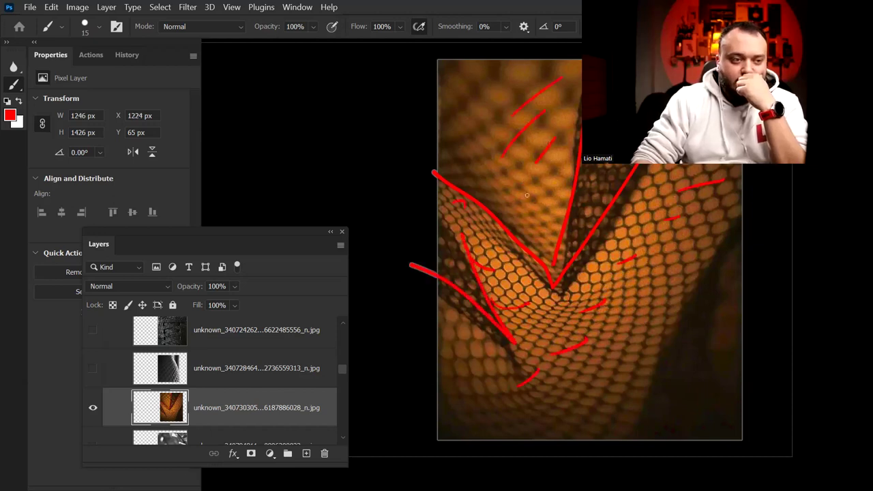
{"action": "key", "text": "ctrl+z"}
{"action": "key", "text": "ctrl+z"}
{"action": "key", "text": "ctrl+z"}
{"action": "key", "text": "ctrl+z"}
{"action": "key", "text": "ctrl+z"}
{"action": "key", "text": "ctrl+z"}
{"action": "key", "text": "ctrl+z"}
{"action": "key", "text": "ctrl+z"}
{"action": "key", "text": "ctrl+z"}
{"action": "key", "text": "ctrl+z"}
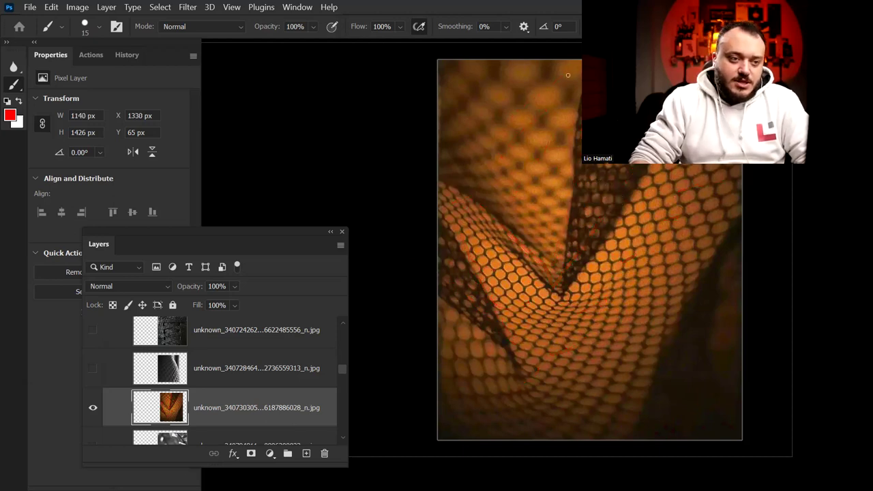
{"action": "key", "text": "ctrl+shift+z"}
{"action": "key", "text": "ctrl+shift+z"}
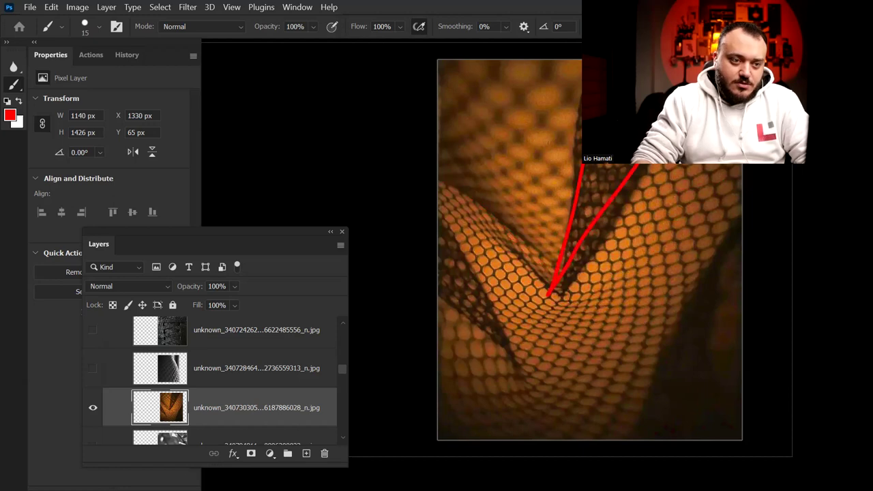
Trace red lines along the left fold and the dark right edge, then undo them.
{"action": "left_click_drag", "start_coordinate": [451, 238], "coordinate": [406, 290]}
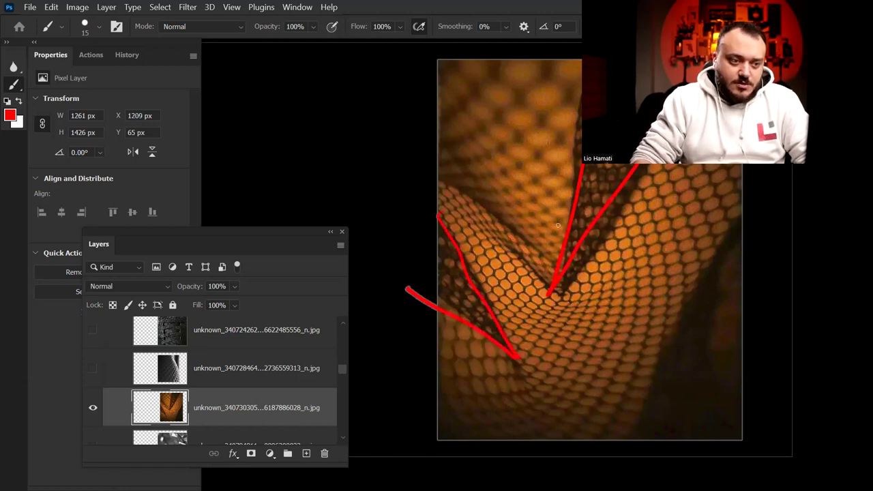
{"action": "mouse_move", "coordinate": [449, 182]}
{"action": "left_mouse_down"}
{"action": "mouse_move", "coordinate": [544, 256]}
{"action": "mouse_move", "coordinate": [581, 89]}
{"action": "left_mouse_up"}
{"action": "left_click_drag", "start_coordinate": [744, 218], "coordinate": [648, 388]}
{"action": "left_click_drag", "start_coordinate": [737, 431], "coordinate": [737, 220]}
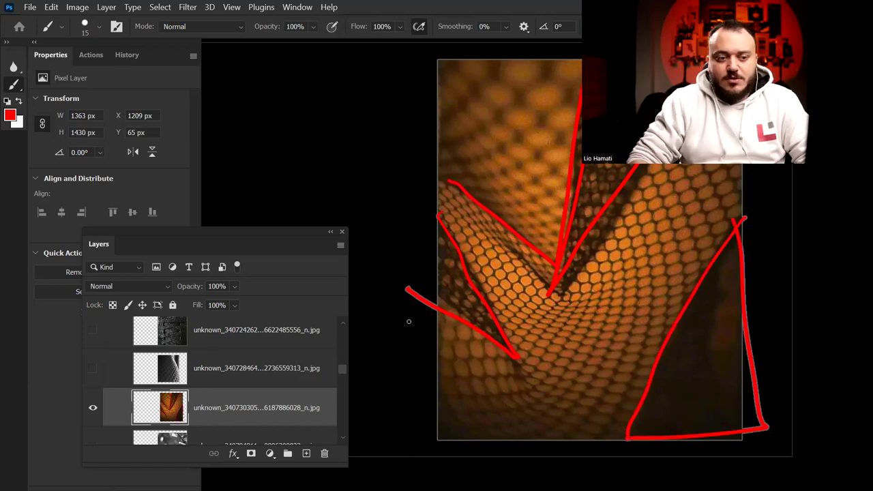
{"action": "key", "text": "ctrl+z"}
{"action": "key", "text": "ctrl+z"}
{"action": "key", "text": "ctrl+z"}
{"action": "key", "text": "ctrl+z"}
{"action": "key", "text": "ctrl+z"}
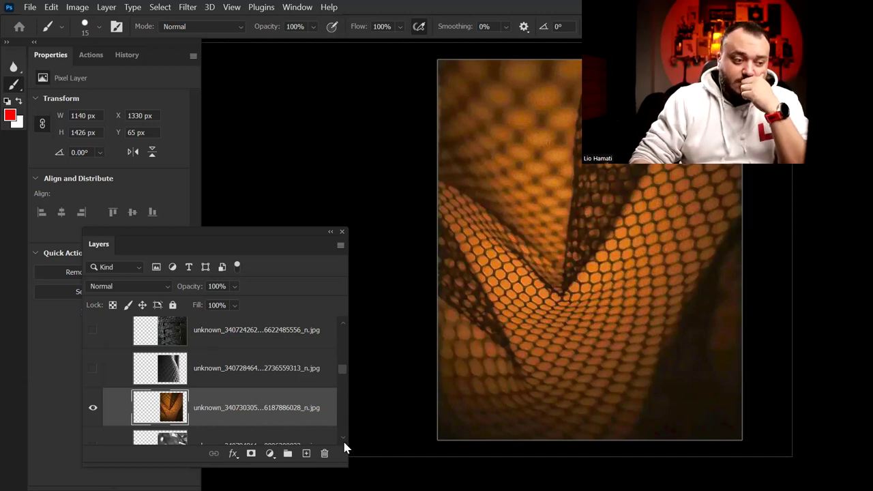
Hide the orange fishnet layer, then show and select the grey bokeh glass layer.
{"action": "scroll", "coordinate": [337, 437], "scroll_direction": "down", "scroll_amount": 1}
{"action": "scroll", "coordinate": [337, 438], "scroll_direction": "down", "scroll_amount": 1}
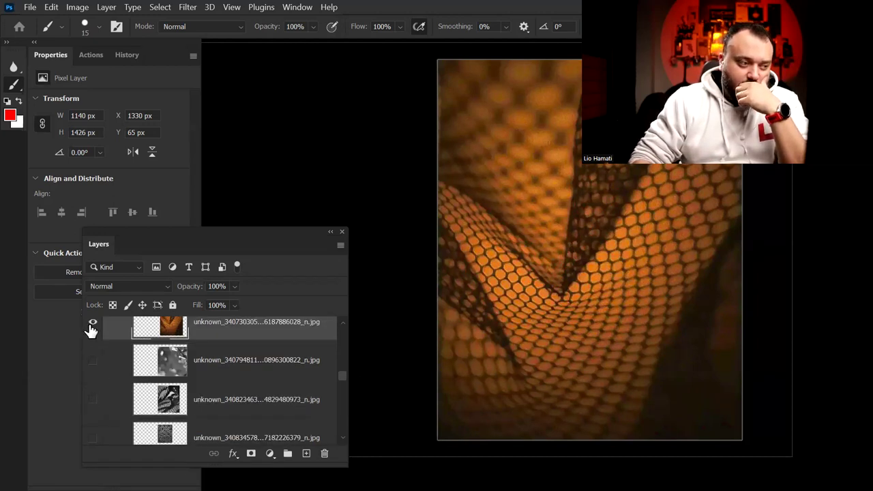
{"action": "left_click", "coordinate": [91, 327]}
{"action": "left_click", "coordinate": [93, 360]}
{"action": "left_click", "coordinate": [266, 360]}
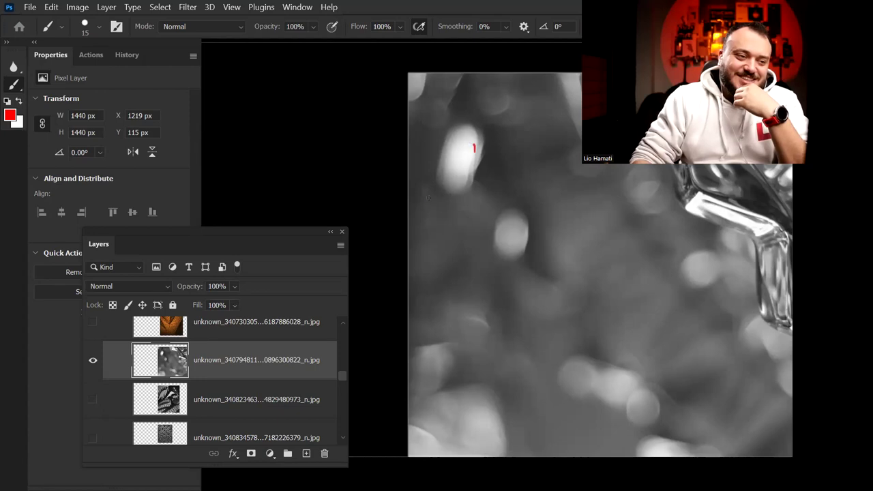
Paint and undo red zigzags and a stroke along the glass edge.
{"action": "left_click_drag", "start_coordinate": [428, 198], "coordinate": [532, 280]}
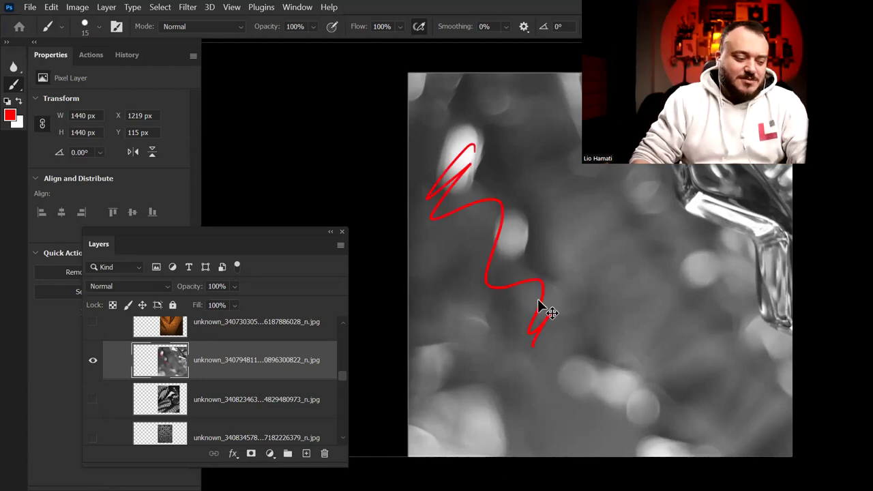
{"action": "key", "text": "ctrl+z"}
{"action": "left_click_drag", "start_coordinate": [508, 205], "coordinate": [643, 379]}
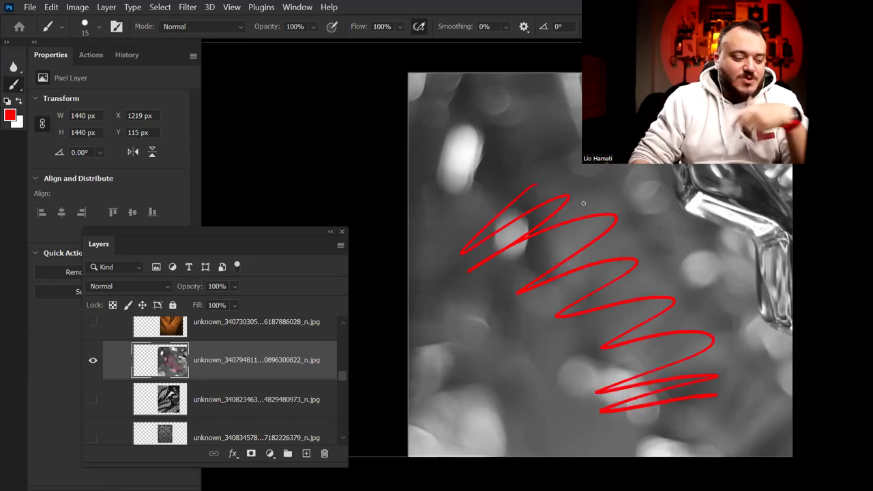
{"action": "key", "text": "ctrl+z"}
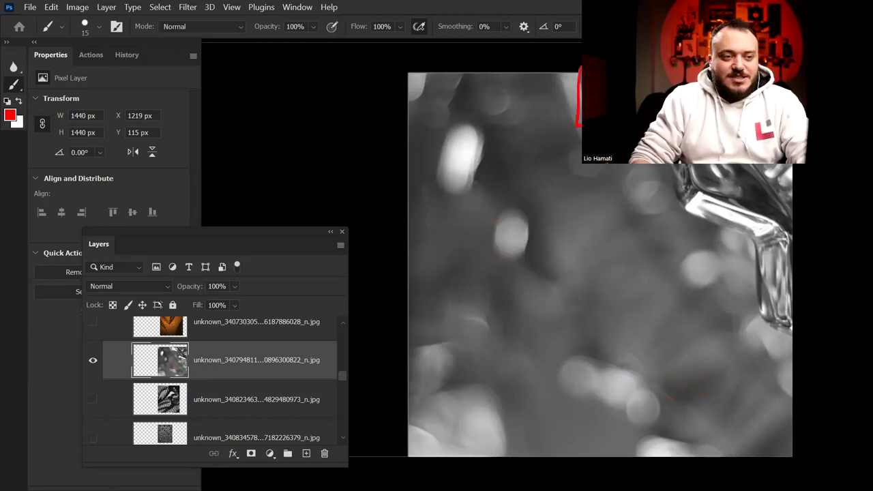
{"action": "mouse_move", "coordinate": [677, 210]}
{"action": "left_mouse_down"}
{"action": "mouse_move", "coordinate": [758, 280]}
{"action": "mouse_move", "coordinate": [789, 325]}
{"action": "left_mouse_up"}
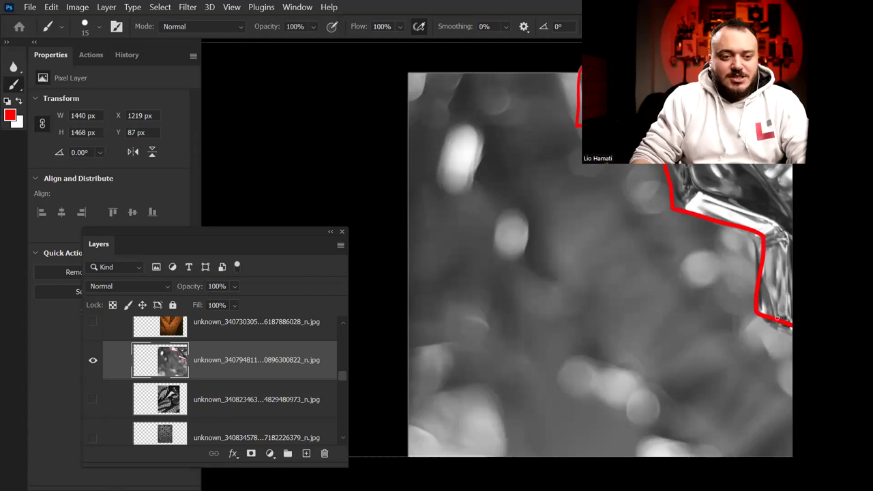
{"action": "key", "text": "ctrl+z"}
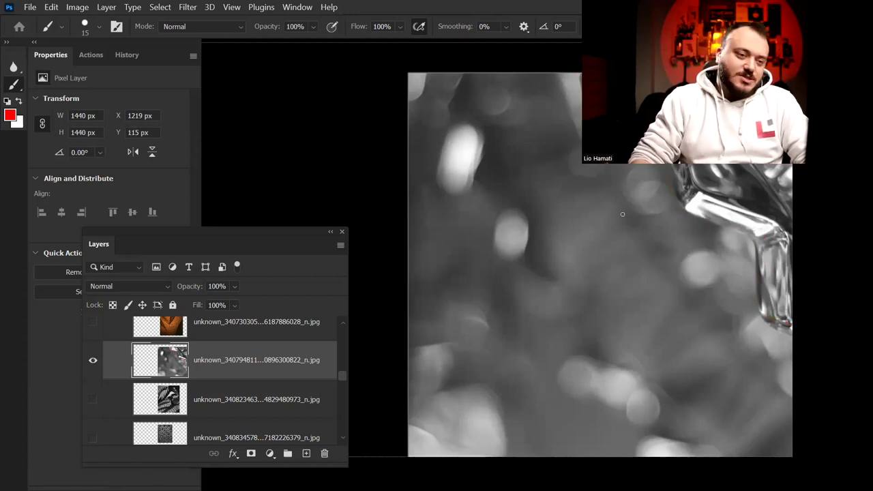
Paint and undo red loops and an ellipse over the glass, then enter Free Transform.
{"action": "mouse_move", "coordinate": [665, 167]}
{"action": "left_mouse_down"}
{"action": "mouse_move", "coordinate": [733, 208]}
{"action": "mouse_move", "coordinate": [751, 178]}
{"action": "mouse_move", "coordinate": [784, 198]}
{"action": "left_mouse_up"}
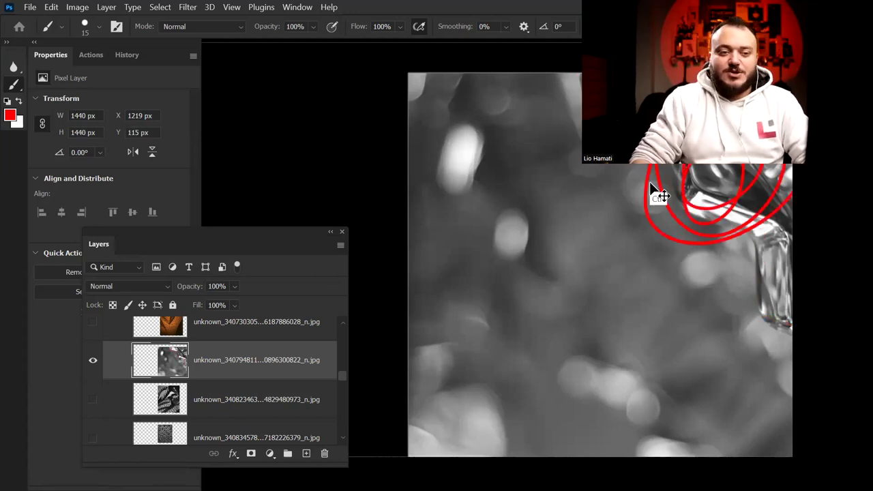
{"action": "key", "text": "ctrl+z"}
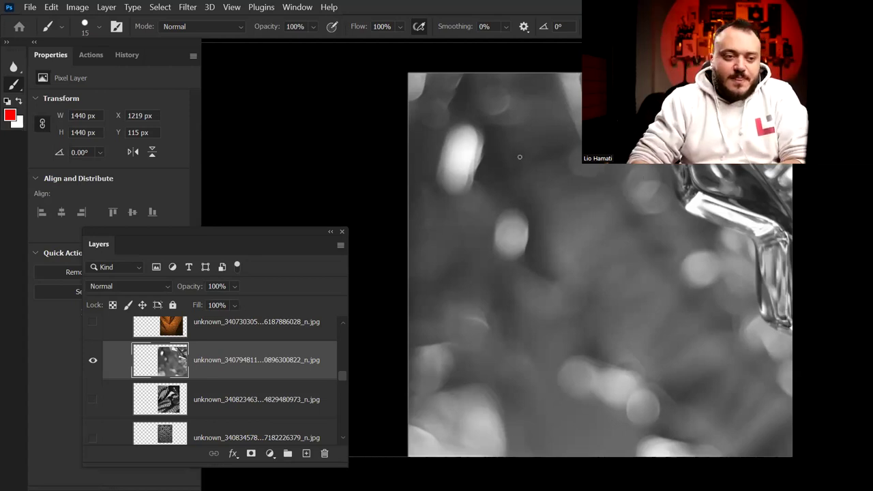
{"action": "left_click_drag", "start_coordinate": [750, 171], "coordinate": [634, 170]}
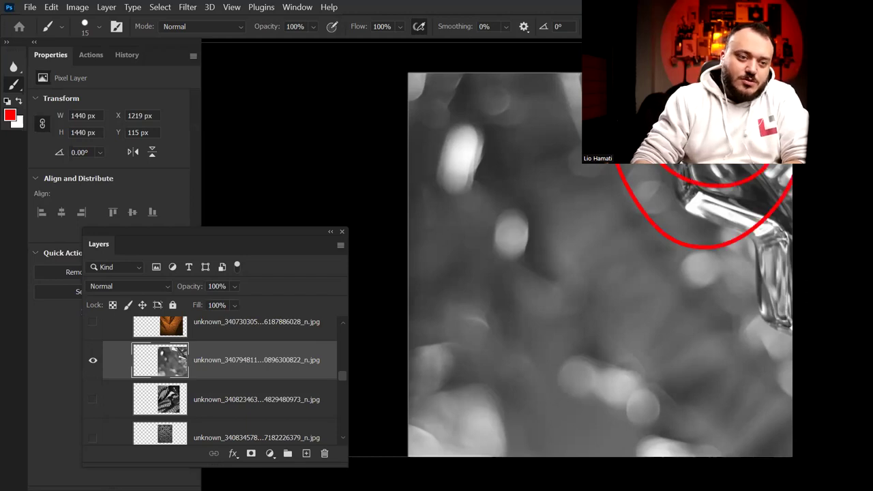
{"action": "key", "text": "ctrl+z"}
{"action": "key", "text": "ctrl+t"}
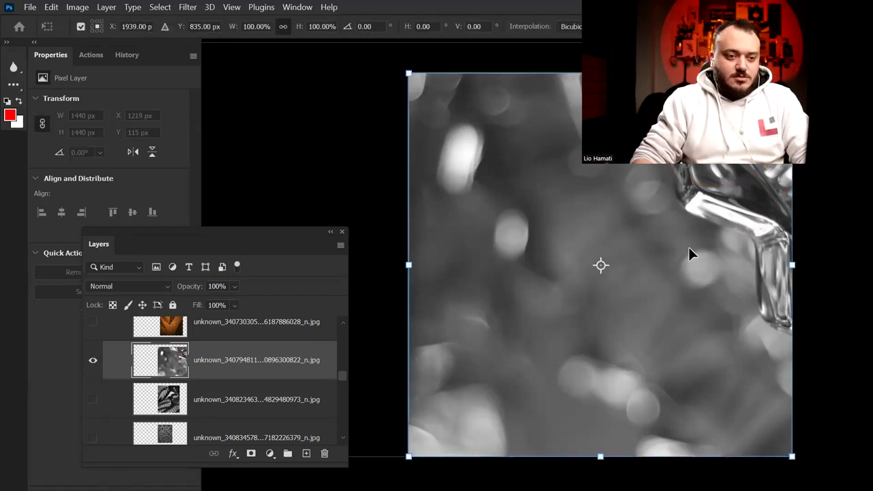
Duplicate the glass layer and flip the copy horizontally and vertically.
{"action": "key", "text": "Return"}
{"action": "key", "text": "v"}
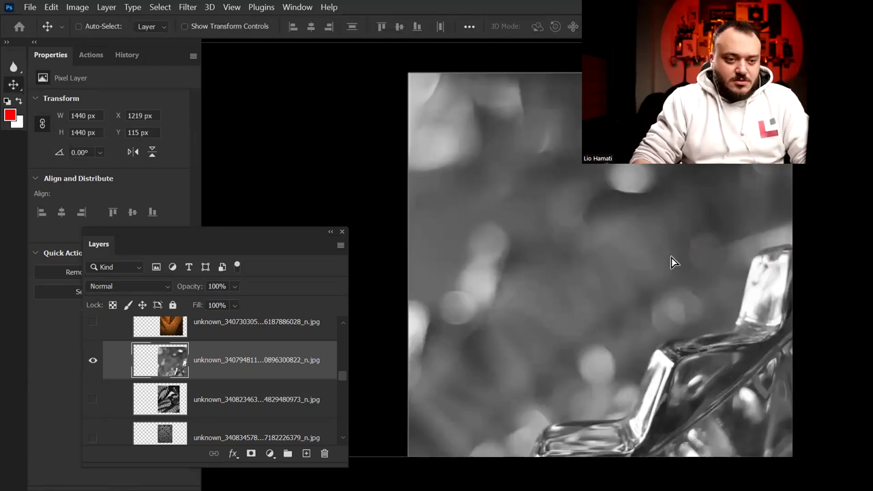
{"action": "key", "text": "ctrl+j"}
{"action": "key", "text": "ctrl+t"}
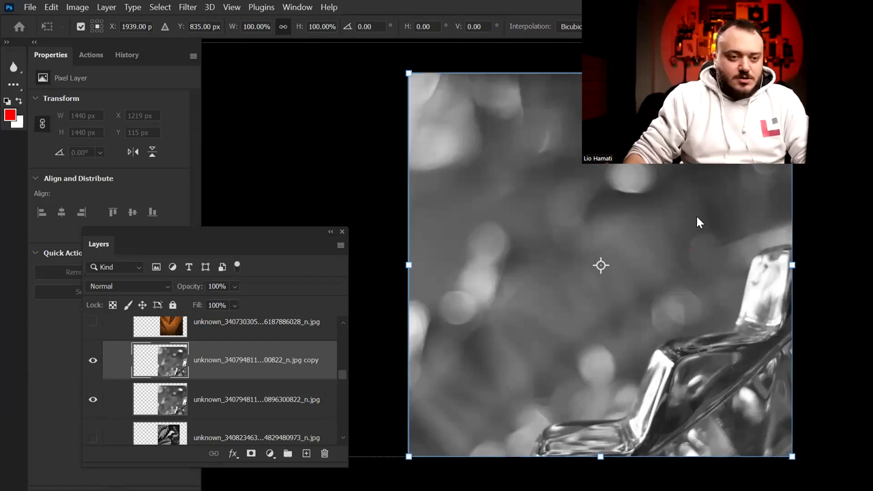
{"action": "right_click", "coordinate": [696, 216]}
{"action": "left_click", "coordinate": [736, 471]}
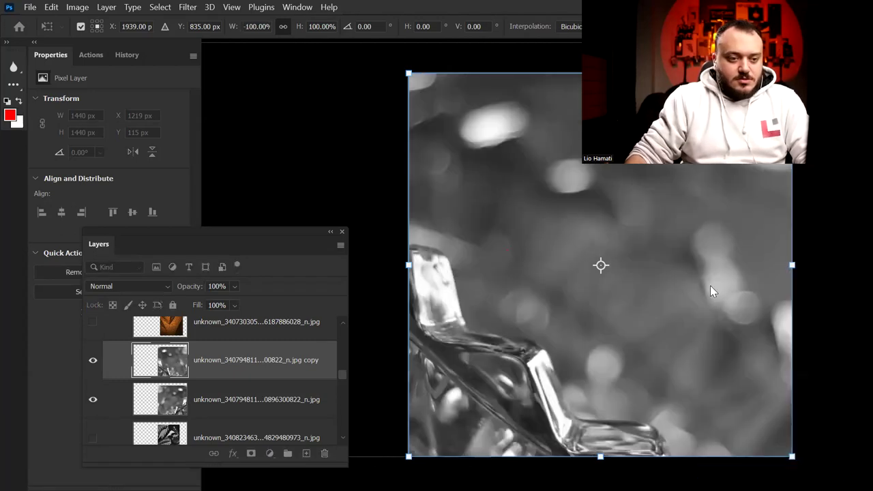
{"action": "right_click", "coordinate": [710, 285]}
{"action": "left_click", "coordinate": [730, 381]}
{"action": "right_click", "coordinate": [736, 375]}
{"action": "left_click", "coordinate": [735, 368]}
{"action": "key", "text": "Return"}
Erase part of the flipped copy with a large eraser to reveal the glass below.
{"action": "key", "text": "e"}
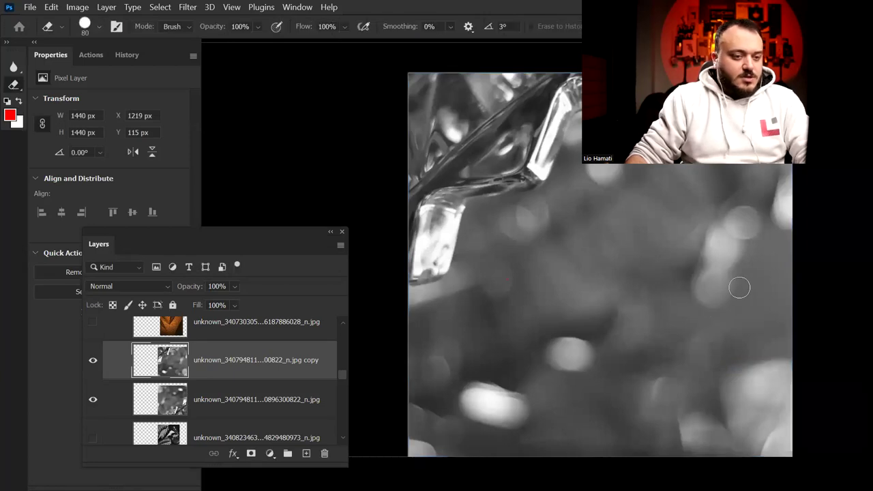
{"action": "key", "text": "ctrl+z"}
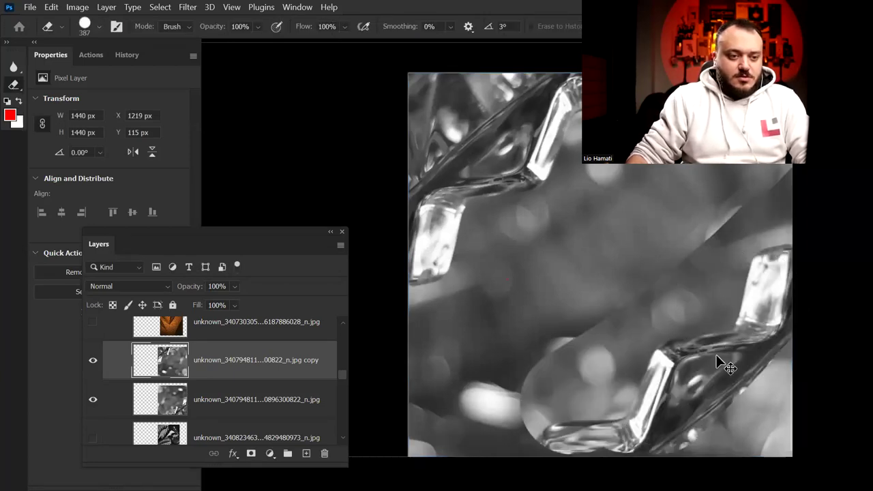
{"action": "key", "text": "ctrl+shift+z"}
{"action": "mouse_move", "coordinate": [672, 303]}
{"action": "left_mouse_down"}
{"action": "mouse_move", "coordinate": [515, 430]}
{"action": "mouse_move", "coordinate": [457, 255]}
{"action": "left_mouse_up"}
{"action": "left_click", "coordinate": [93, 361]}
{"action": "key", "text": "b"}
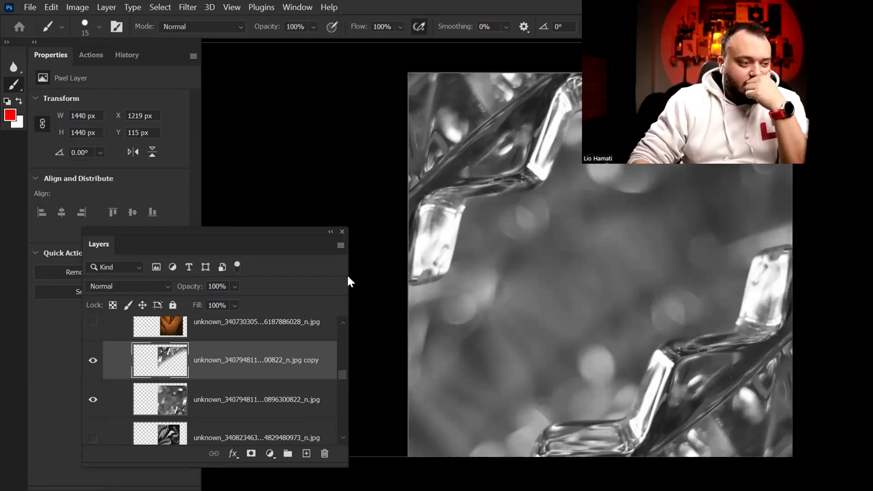
Hide the two glass layers, then show and select the twisted rope layer.
{"action": "left_click_drag", "start_coordinate": [93, 360], "coordinate": [92, 399]}
{"action": "left_click", "coordinate": [92, 437]}
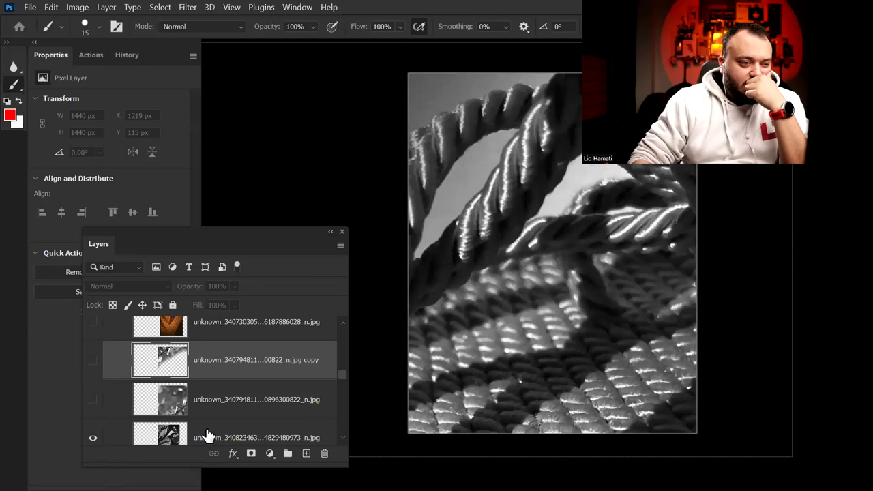
{"action": "left_click", "coordinate": [204, 435]}
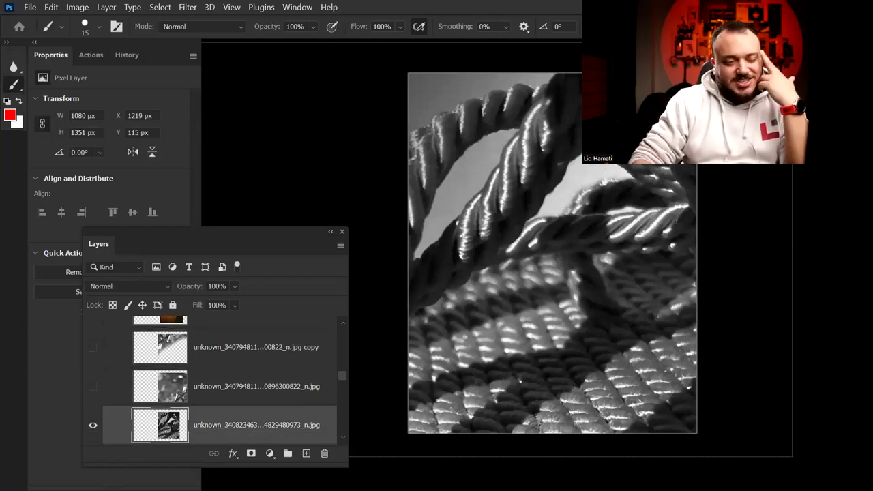
Sketch six red trial strokes across the rope, then undo them.
{"action": "left_click_drag", "start_coordinate": [512, 298], "coordinate": [410, 315]}
{"action": "left_click_drag", "start_coordinate": [617, 324], "coordinate": [469, 448]}
{"action": "left_click_drag", "start_coordinate": [485, 385], "coordinate": [380, 419]}
{"action": "left_click_drag", "start_coordinate": [461, 252], "coordinate": [682, 225]}
{"action": "left_click_drag", "start_coordinate": [577, 99], "coordinate": [411, 314]}
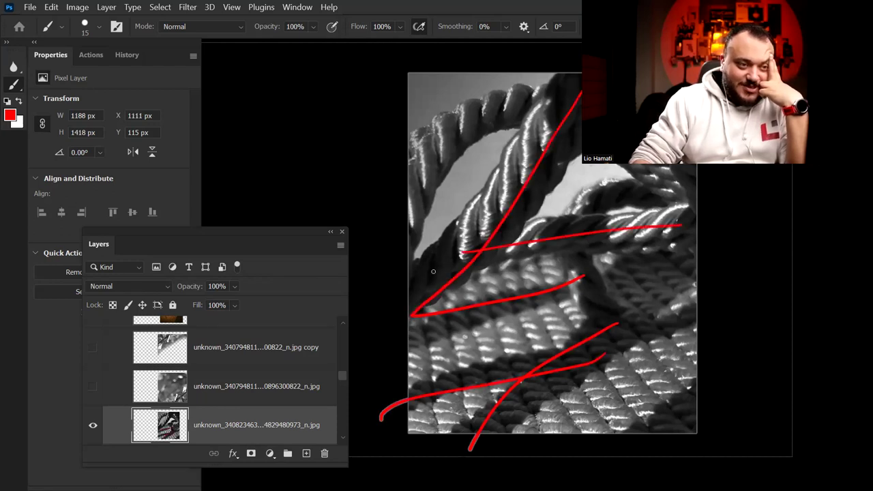
{"action": "mouse_move", "coordinate": [580, 106]}
{"action": "left_mouse_down"}
{"action": "mouse_move", "coordinate": [387, 251]}
{"action": "mouse_move", "coordinate": [535, 106]}
{"action": "left_mouse_up"}
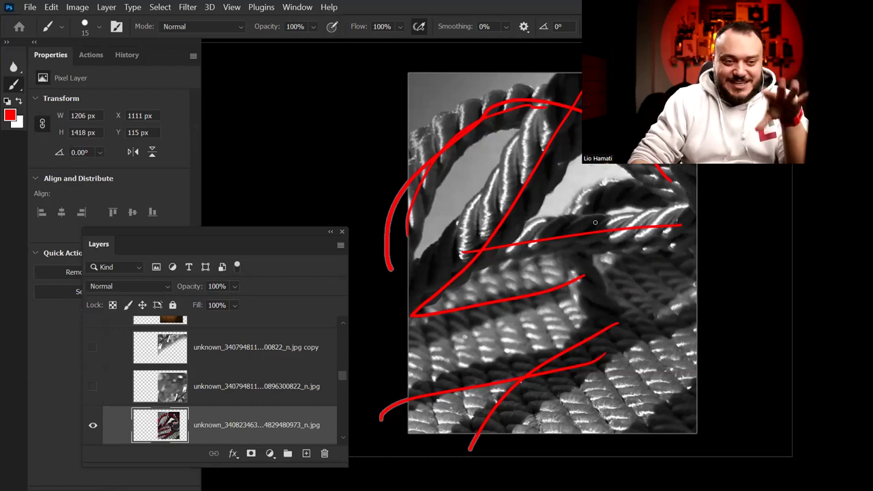
{"action": "key", "text": "ctrl+z"}
{"action": "key", "text": "ctrl+z"}
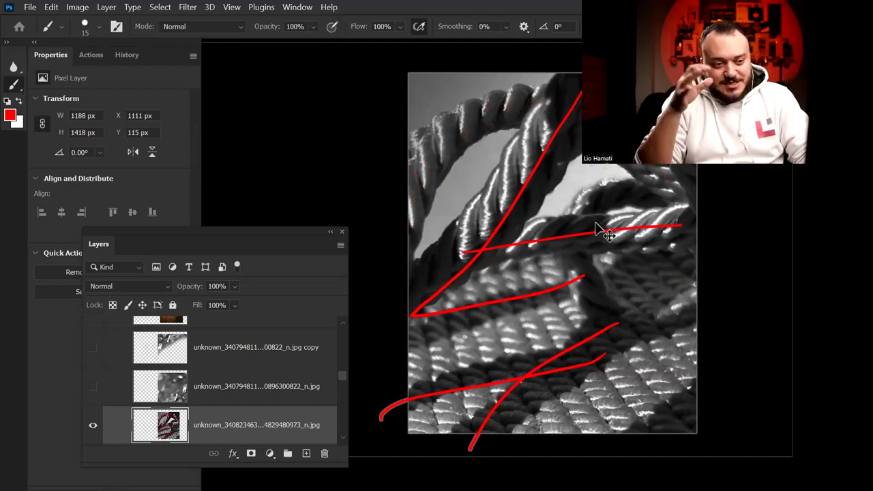
{"action": "key", "text": "ctrl+z"}
{"action": "key", "text": "ctrl+z"}
{"action": "key", "text": "ctrl+z"}
{"action": "key", "text": "ctrl+z"}
{"action": "key", "text": "ctrl+z"}
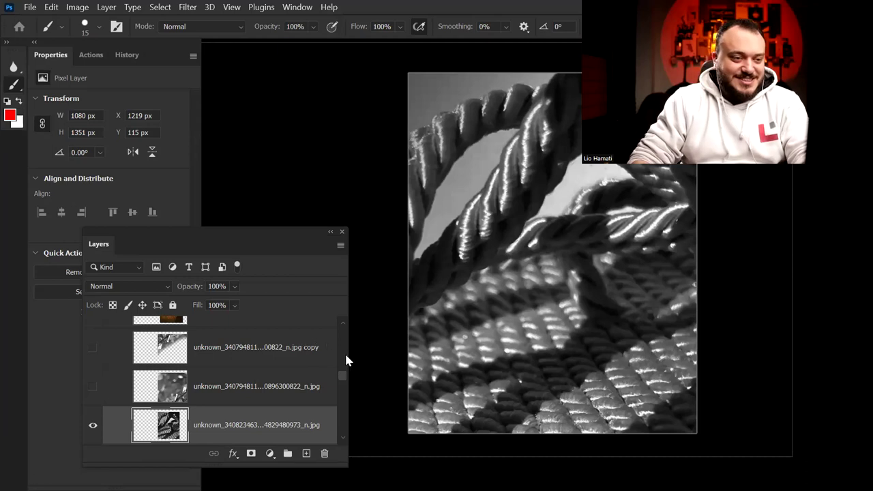
Show the woven texture layer, scaled to 1067 × 1334 px and moved slightly down.
{"action": "key", "text": "Delete"}
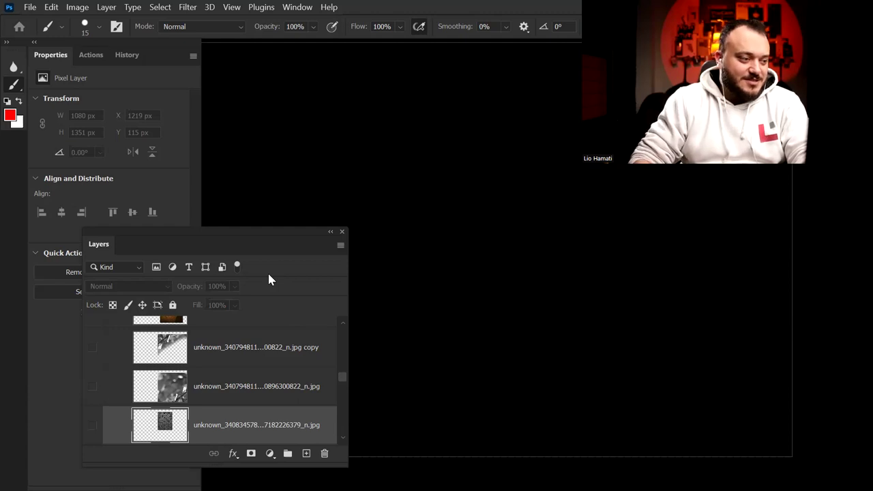
{"action": "left_click", "coordinate": [91, 426]}
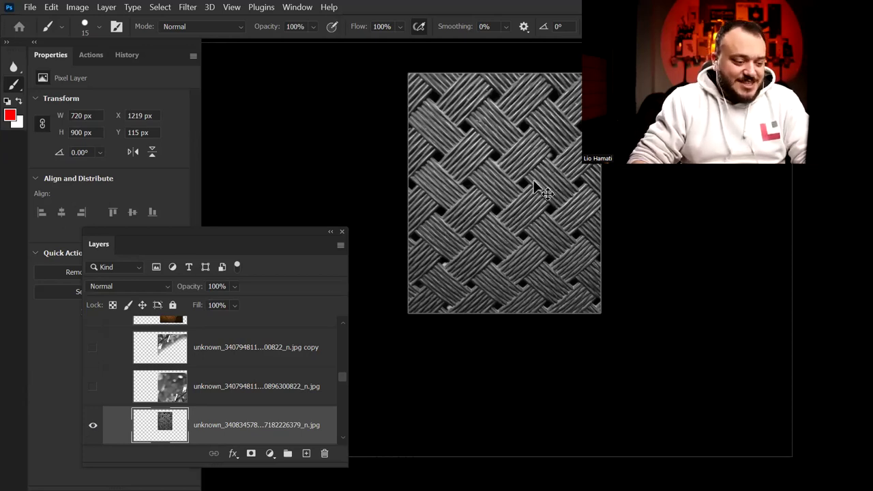
{"action": "key", "text": "ctrl+t"}
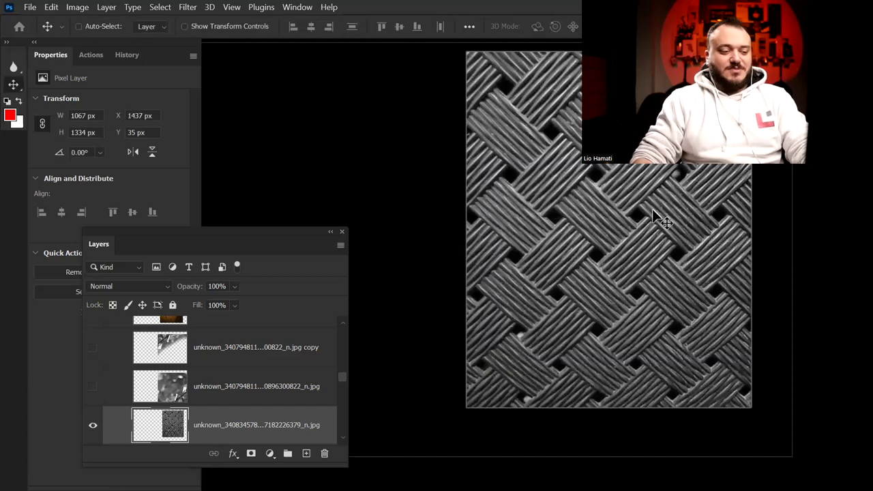
{"action": "left_click_drag", "start_coordinate": [621, 220], "coordinate": [615, 241]}
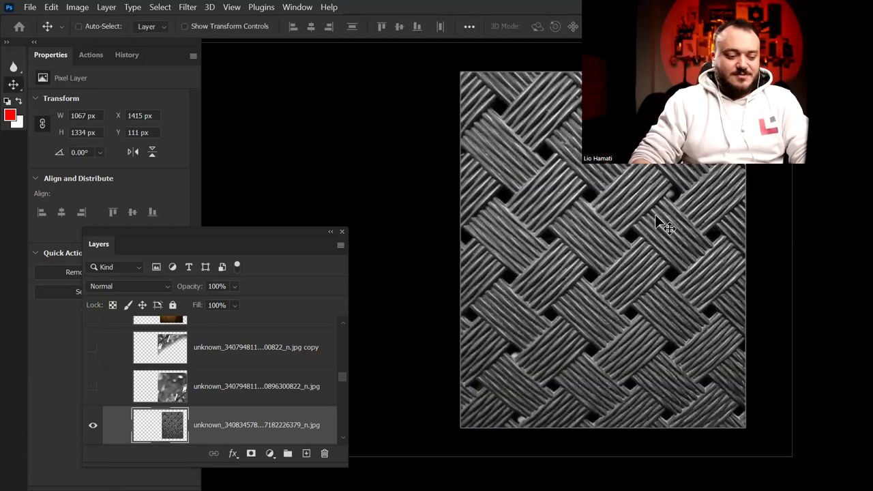
Paint three red diagonal trial strokes across the weave, then undo them.
{"action": "key", "text": "b"}
{"action": "left_click_drag", "start_coordinate": [508, 311], "coordinate": [667, 165]}
{"action": "left_click_drag", "start_coordinate": [482, 247], "coordinate": [665, 166]}
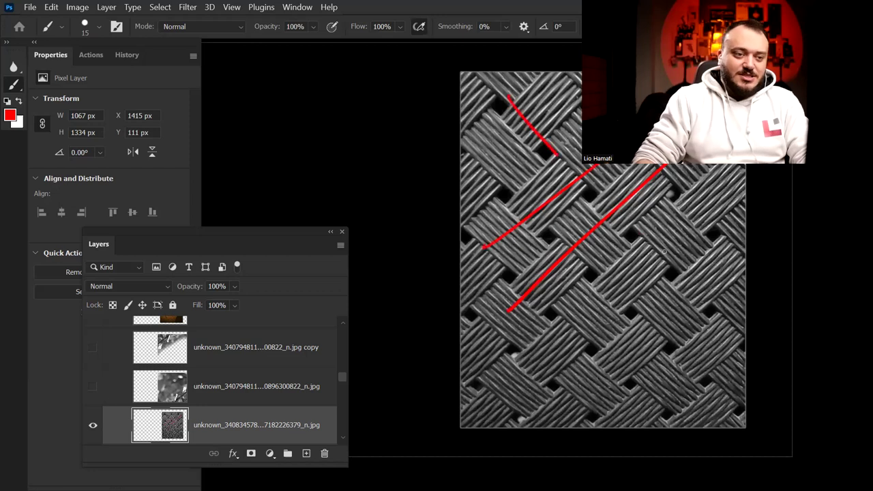
{"action": "left_click_drag", "start_coordinate": [508, 95], "coordinate": [661, 251]}
{"action": "key", "text": "ctrl+z"}
{"action": "key", "text": "ctrl+z"}
{"action": "key", "text": "ctrl+z"}
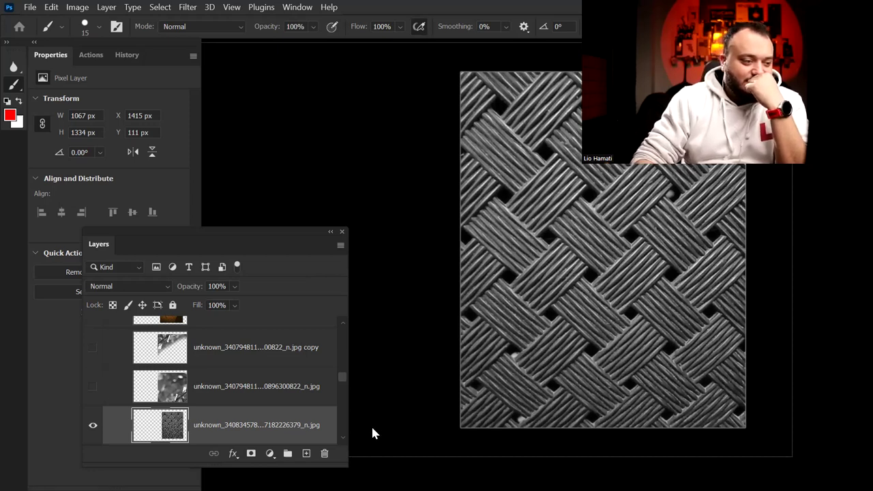
Hide the woven texture layer, then show and select the brick wall layer.
{"action": "scroll", "coordinate": [205, 410], "scroll_direction": "down", "scroll_amount": 1}
{"action": "left_click", "coordinate": [93, 382]}
{"action": "left_click", "coordinate": [93, 422]}
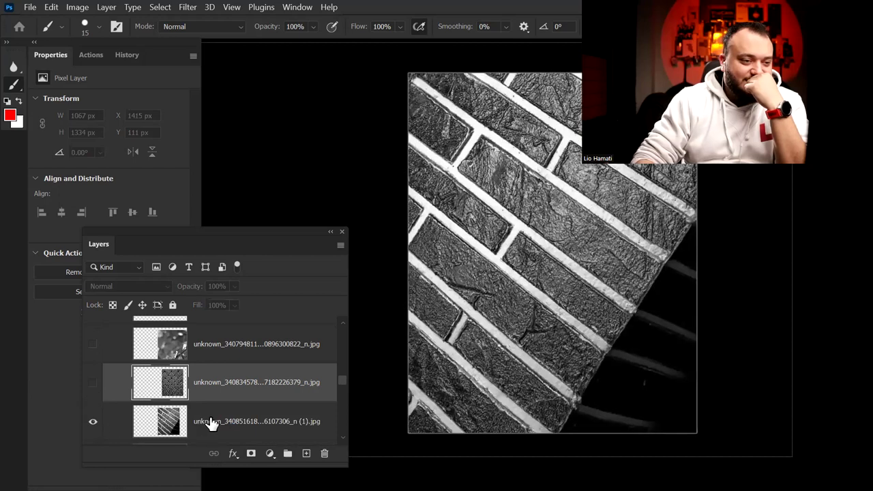
{"action": "left_click", "coordinate": [208, 421]}
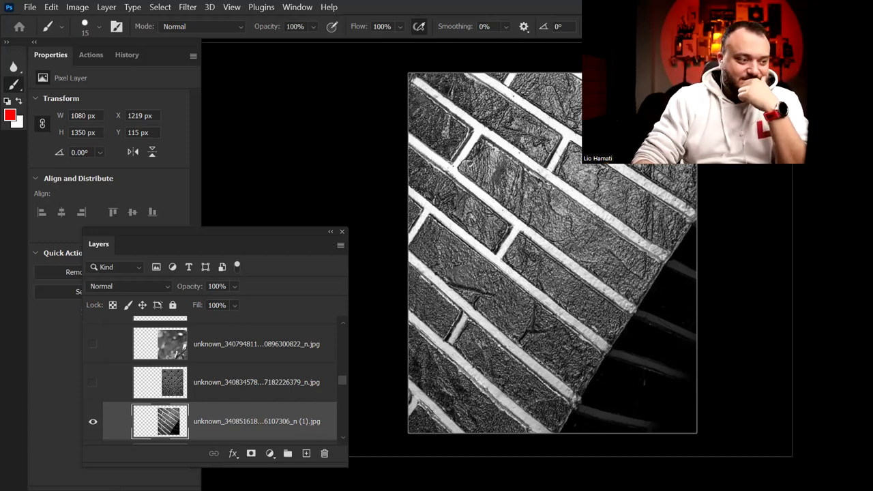
Trace the brick's mortar grooves with red freehand strokes, extending some past the right edge.
{"action": "left_click_drag", "start_coordinate": [417, 81], "coordinate": [668, 263]}
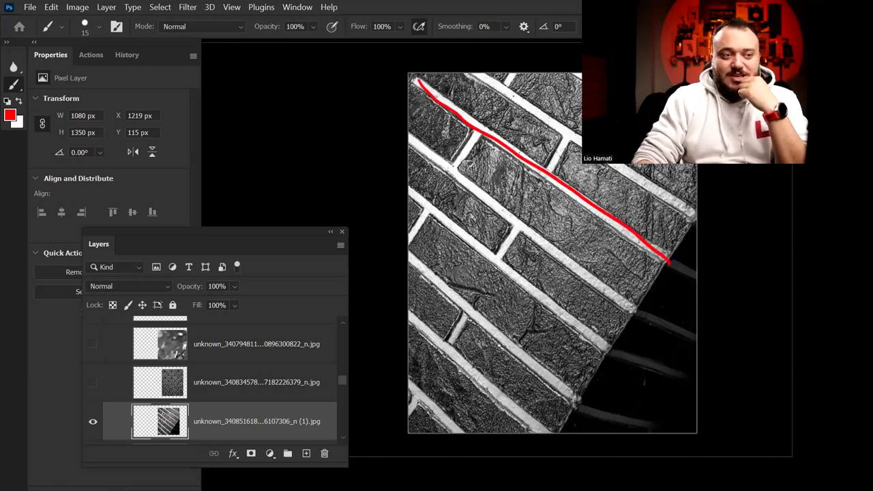
{"action": "mouse_move", "coordinate": [493, 86]}
{"action": "left_mouse_down"}
{"action": "mouse_move", "coordinate": [614, 174]}
{"action": "mouse_move", "coordinate": [716, 227]}
{"action": "left_mouse_up"}
{"action": "left_click_drag", "start_coordinate": [414, 145], "coordinate": [701, 338]}
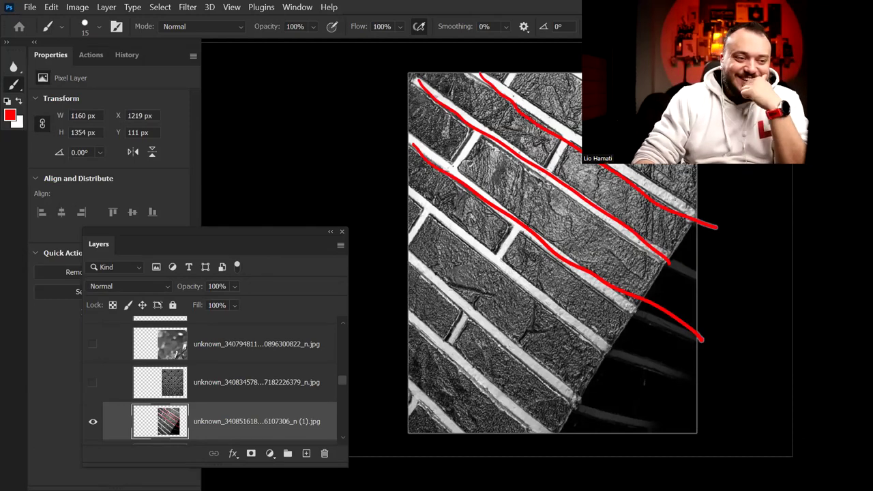
{"action": "left_click_drag", "start_coordinate": [412, 194], "coordinate": [637, 367]}
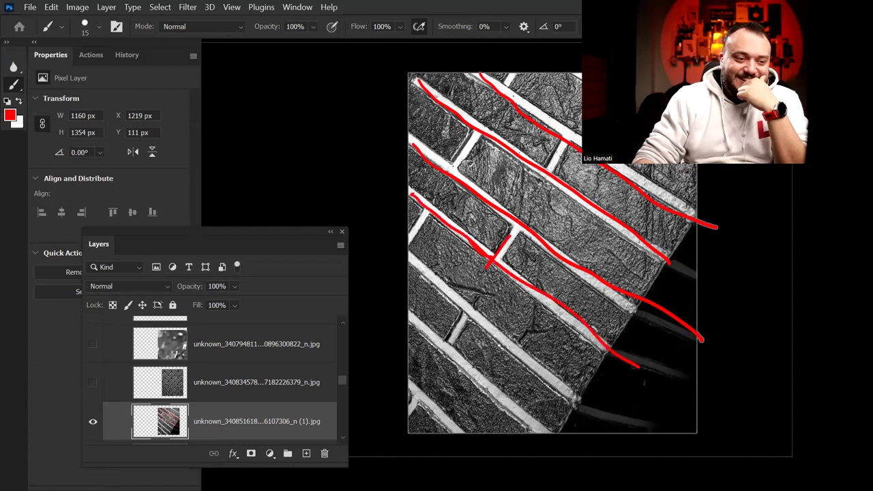
{"action": "left_click_drag", "start_coordinate": [670, 262], "coordinate": [712, 286]}
{"action": "left_click_drag", "start_coordinate": [638, 310], "coordinate": [729, 346]}
{"action": "left_click_drag", "start_coordinate": [710, 377], "coordinate": [725, 380]}
{"action": "left_click_drag", "start_coordinate": [576, 402], "coordinate": [697, 437]}
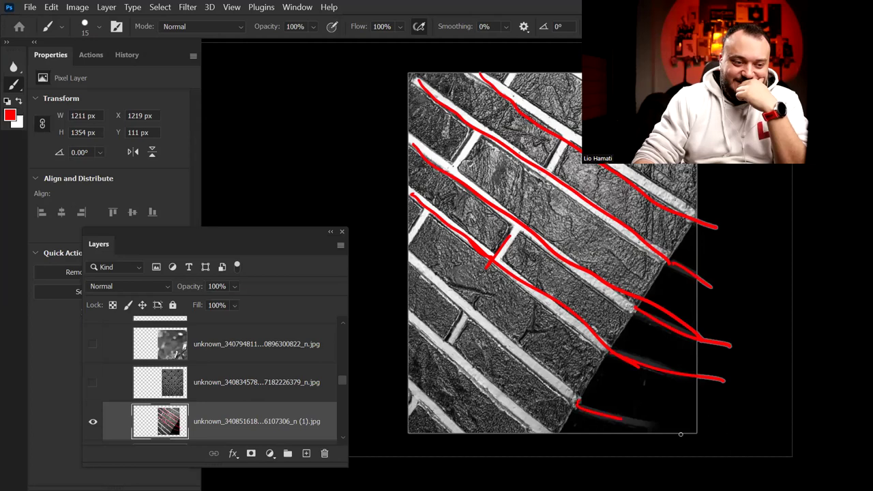
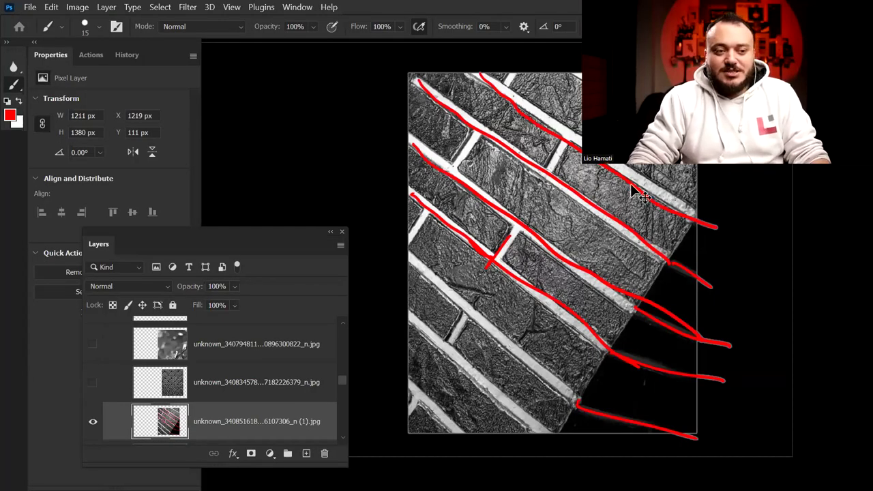
Remove all red strokes from the brick wall photo, leaving it unmarked.
{"action": "key", "text": "ctrl+z"}
{"action": "key", "text": "ctrl+z"}
{"action": "key", "text": "ctrl+z"}
{"action": "key", "text": "ctrl+z"}
{"action": "key", "text": "ctrl+z"}
{"action": "key", "text": "ctrl+z"}
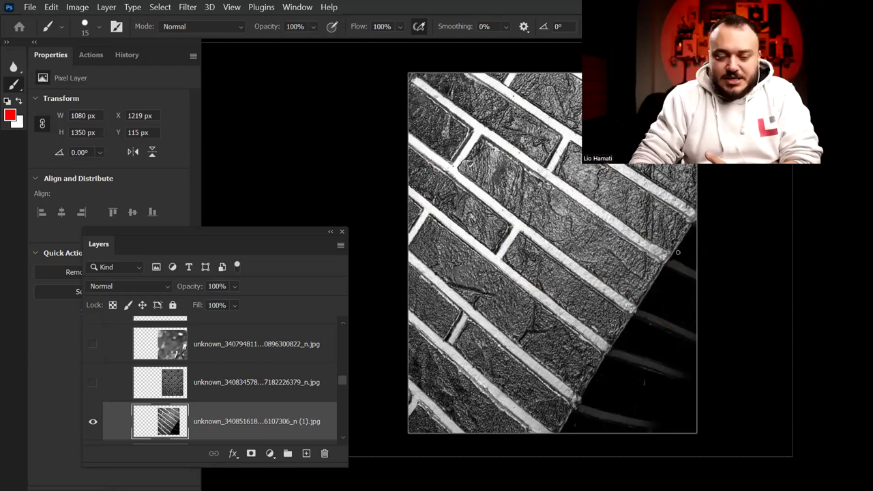
{"action": "mouse_move", "coordinate": [694, 220]}
{"action": "left_mouse_down"}
{"action": "mouse_move", "coordinate": [659, 322]}
{"action": "mouse_move", "coordinate": [673, 420]}
{"action": "mouse_move", "coordinate": [696, 220]}
{"action": "mouse_move", "coordinate": [683, 272]}
{"action": "left_mouse_up"}
{"action": "key", "text": "ctrl+z"}
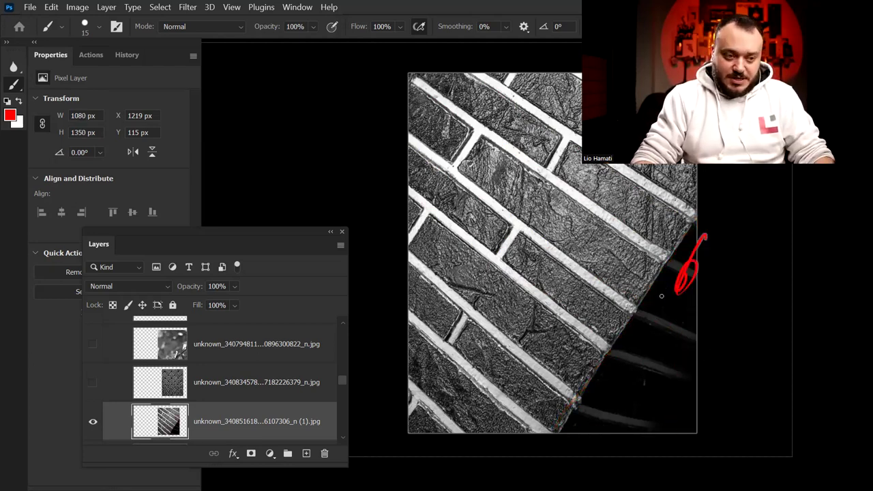
{"action": "key", "text": "ctrl+z"}
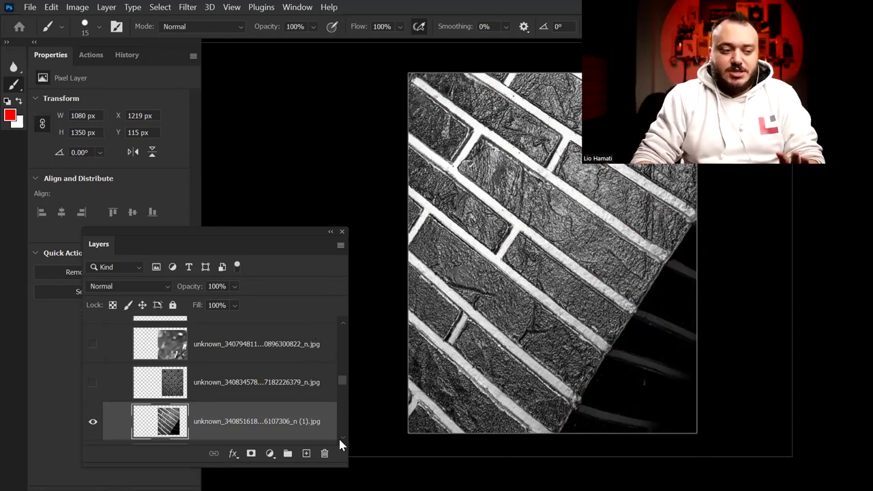
Hide the brick wall photo layer.
{"action": "scroll", "coordinate": [339, 440], "scroll_direction": "down", "scroll_amount": 1}
{"action": "left_click", "coordinate": [94, 380]}
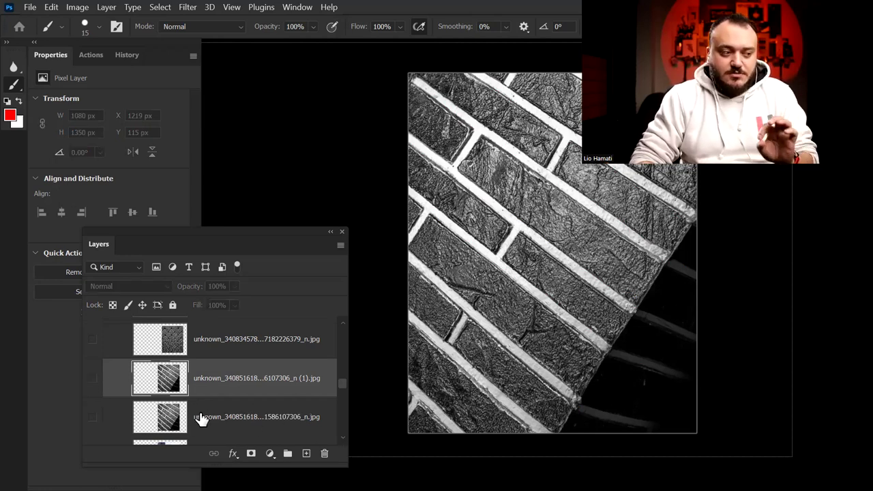
{"action": "scroll", "coordinate": [335, 442], "scroll_direction": "down", "scroll_amount": 1}
Show and select the metal chair photo, then desaturate it to grey.
{"action": "left_click", "coordinate": [94, 415]}
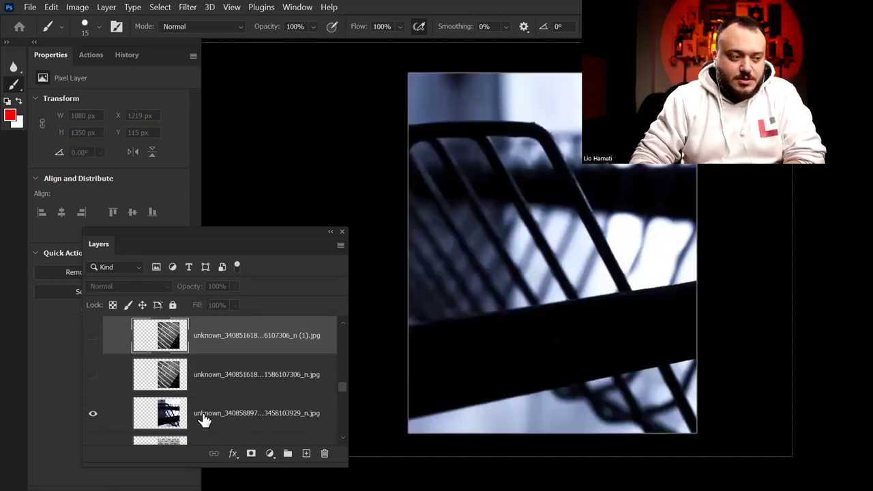
{"action": "left_click", "coordinate": [218, 415]}
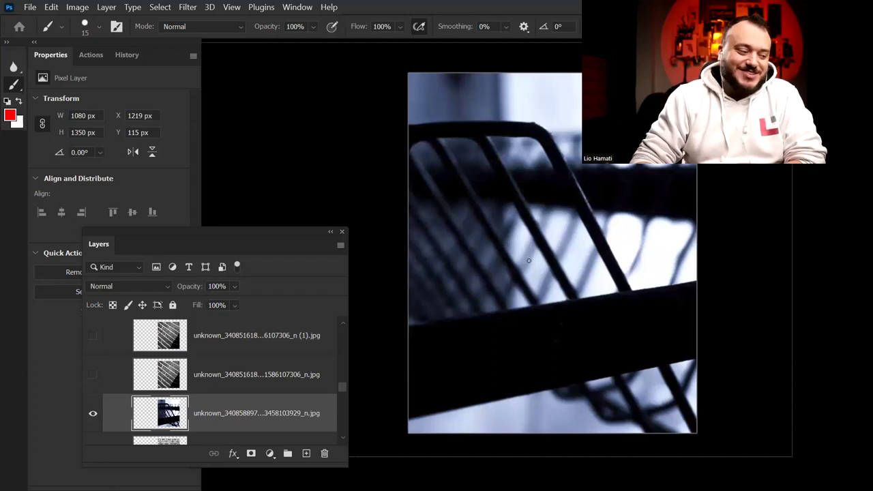
{"action": "key", "text": "ctrl+shift+u"}
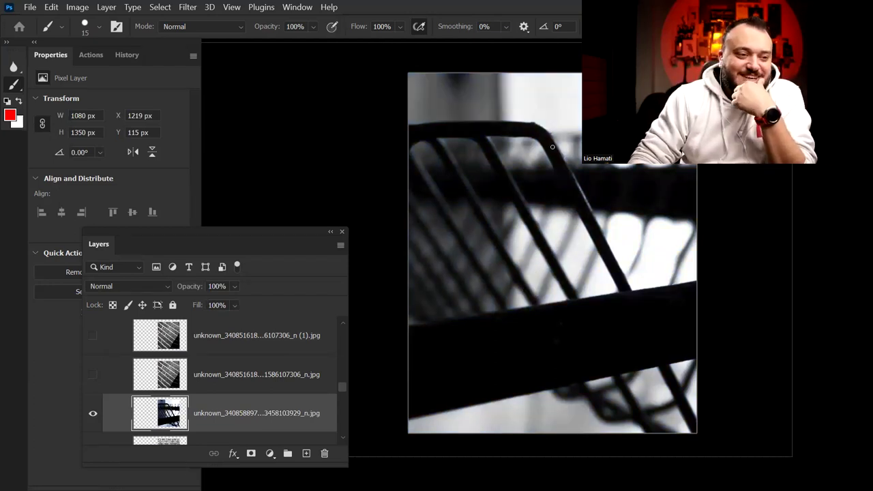
Mark the chair with two straight red seat lines, three bar diagonals and a curve, then hide it.
{"action": "left_click", "coordinate": [693, 280]}
{"action": "left_click", "coordinate": [359, 349], "text": "shift"}
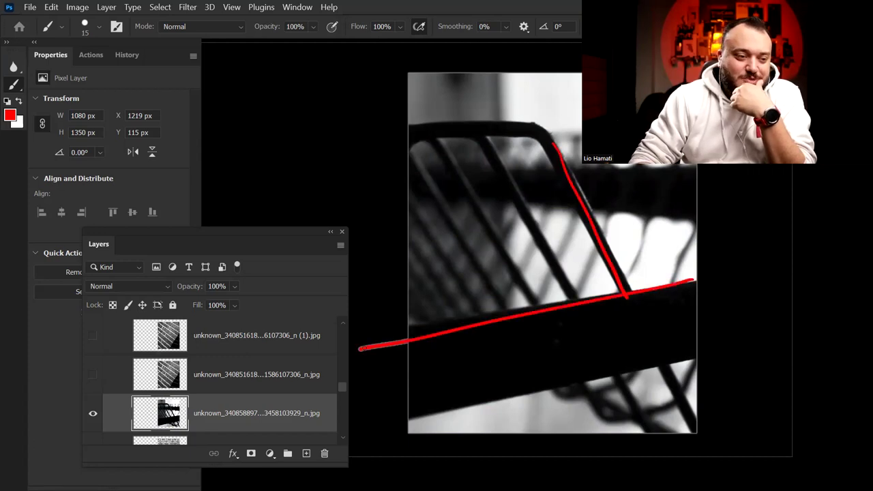
{"action": "left_click", "coordinate": [703, 343]}
{"action": "left_click", "coordinate": [373, 409], "text": "shift"}
{"action": "left_click_drag", "start_coordinate": [499, 165], "coordinate": [561, 310]}
{"action": "left_click_drag", "start_coordinate": [432, 159], "coordinate": [513, 278]}
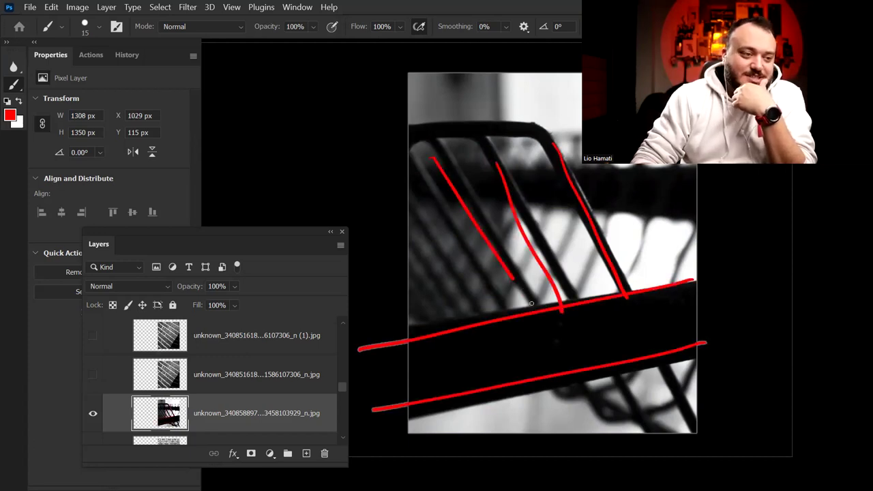
{"action": "left_click_drag", "start_coordinate": [427, 194], "coordinate": [496, 298]}
{"action": "mouse_move", "coordinate": [515, 175]}
{"action": "left_mouse_down"}
{"action": "mouse_move", "coordinate": [658, 385]}
{"action": "mouse_move", "coordinate": [675, 195]}
{"action": "left_mouse_up"}
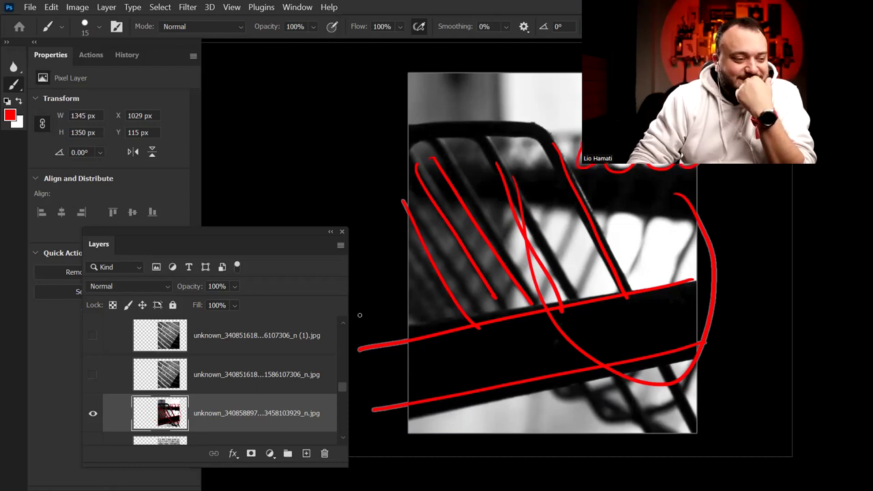
{"action": "scroll", "coordinate": [341, 436], "scroll_direction": "down", "scroll_amount": 3}
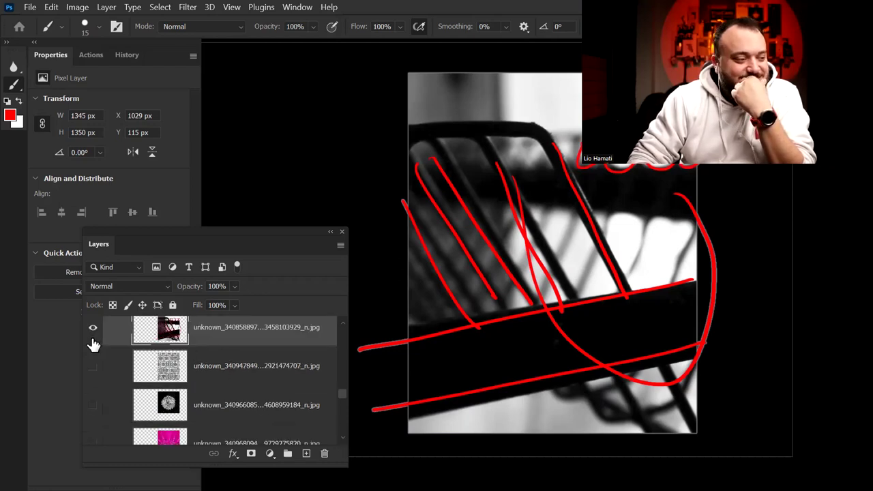
{"action": "left_click", "coordinate": [92, 328]}
Show and select the star pattern photo and undo its red stroke.
{"action": "left_click", "coordinate": [93, 367]}
{"action": "left_click", "coordinate": [242, 379]}
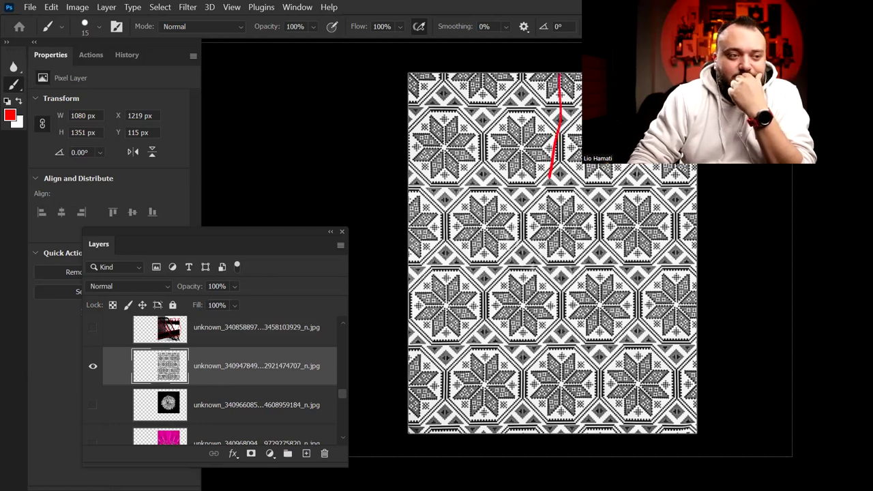
{"action": "key", "text": "ctrl+z"}
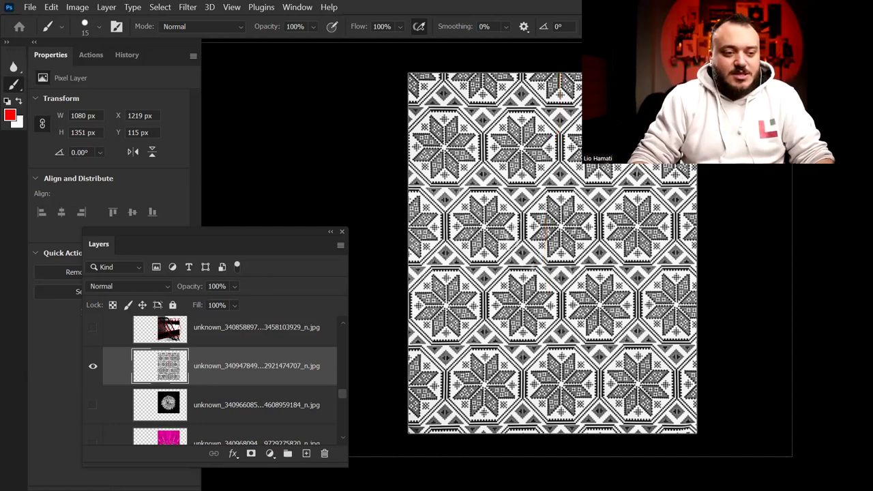
Try four red guide lines on the pattern, undo them, and switch to the toothpick pinwheel photo.
{"action": "left_click_drag", "start_coordinate": [478, 73], "coordinate": [581, 74]}
{"action": "left_click_drag", "start_coordinate": [646, 359], "coordinate": [429, 372]}
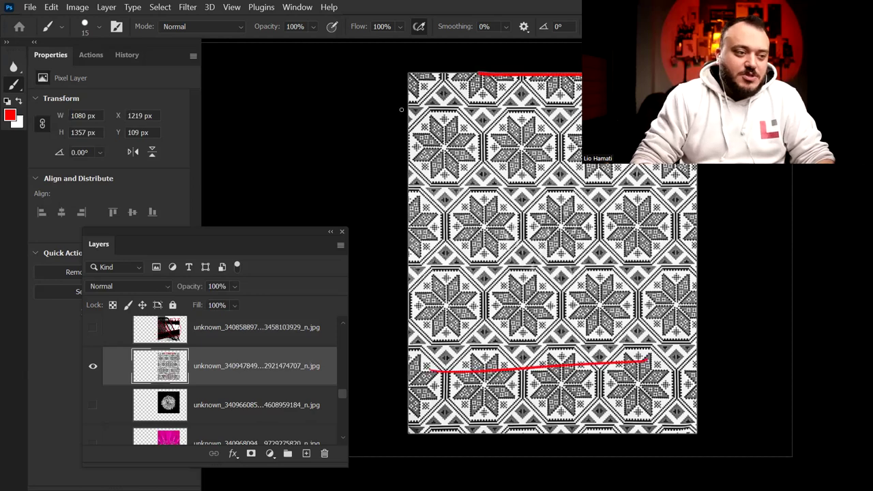
{"action": "left_click_drag", "start_coordinate": [387, 108], "coordinate": [413, 315]}
{"action": "left_click_drag", "start_coordinate": [668, 167], "coordinate": [657, 281]}
{"action": "key", "text": "ctrl+z"}
{"action": "key", "text": "ctrl+z"}
{"action": "key", "text": "ctrl+z"}
{"action": "key", "text": "ctrl+z"}
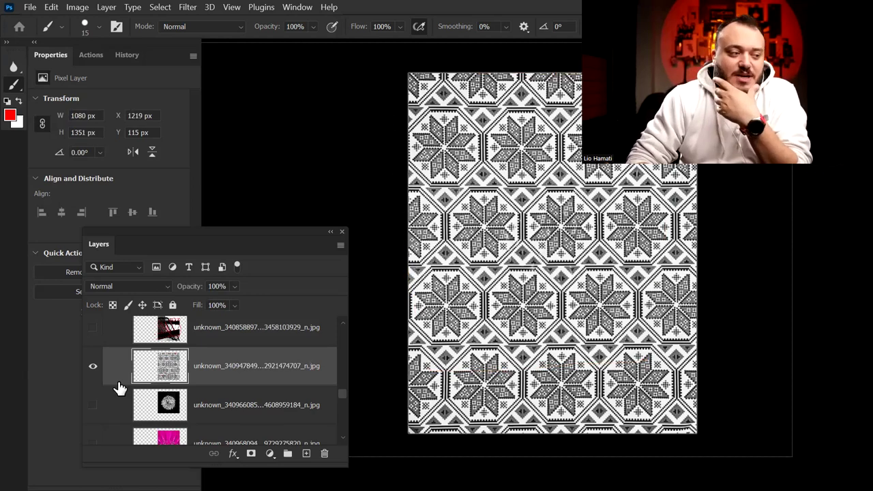
{"action": "left_click", "coordinate": [93, 405], "text": "alt"}
{"action": "left_click", "coordinate": [271, 395]}
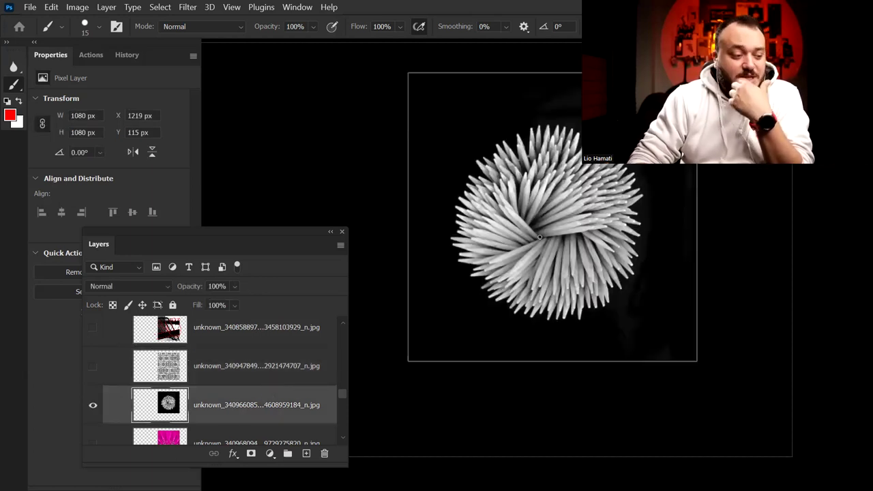
Free-transform the toothpick pinwheel photo up to 1359 px.
{"action": "key", "text": "ctrl+t"}
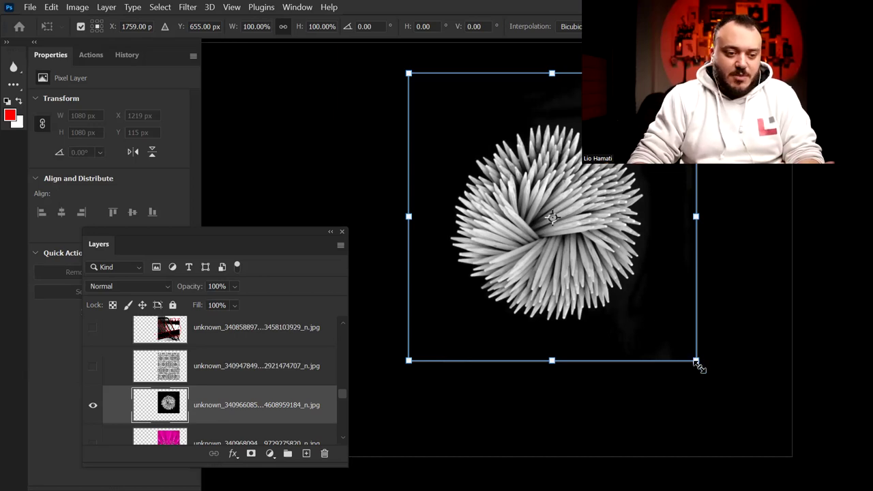
{"action": "left_click_drag", "start_coordinate": [770, 431], "coordinate": [770, 434]}
{"action": "key", "text": "Return"}
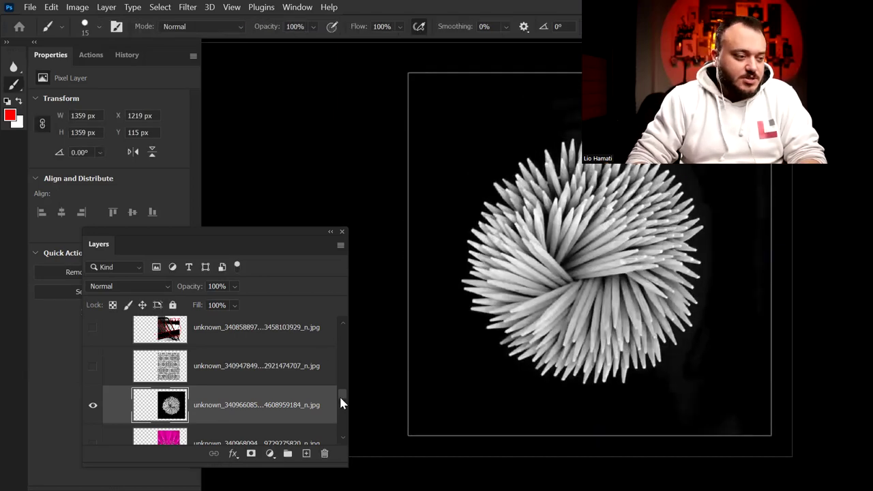
{"action": "scroll", "coordinate": [341, 403], "scroll_direction": "down", "scroll_amount": 4}
{"action": "scroll", "coordinate": [341, 404], "scroll_direction": "up", "scroll_amount": 1}
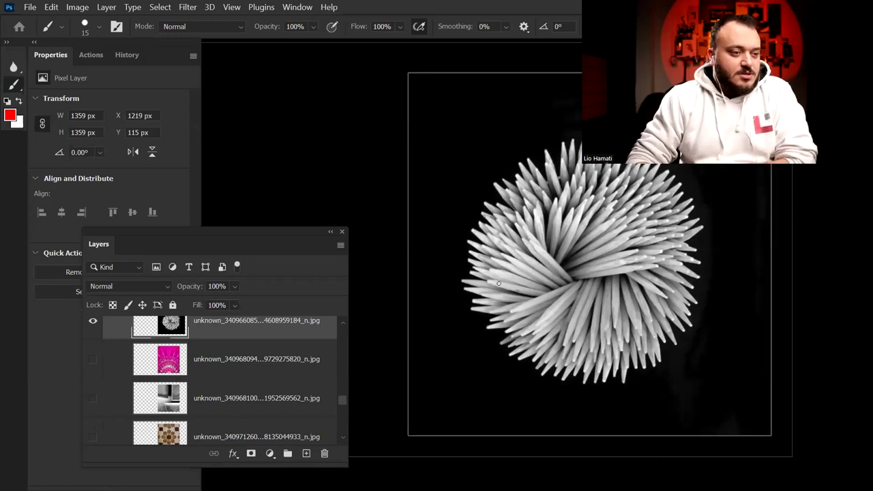
Draw red lines up the spikes and across the pinwheel, then switch to the pink glass photo.
{"action": "left_click_drag", "start_coordinate": [560, 257], "coordinate": [575, 171]}
{"action": "left_click_drag", "start_coordinate": [558, 259], "coordinate": [495, 259]}
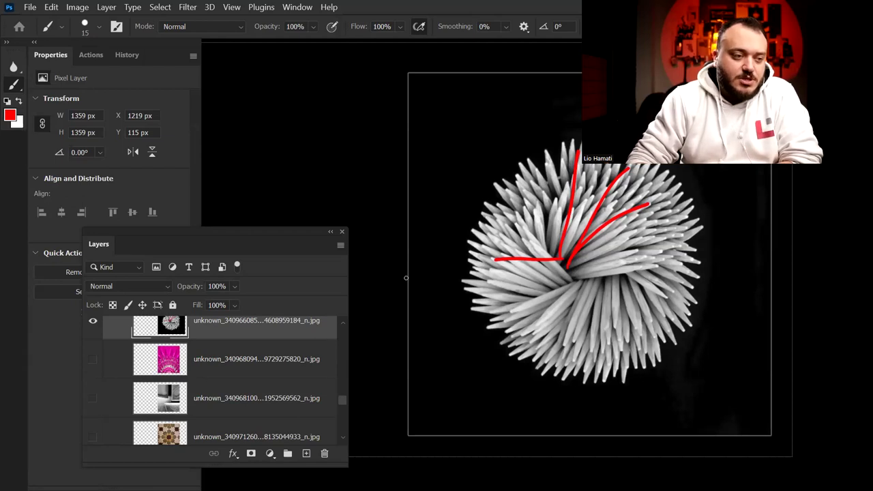
{"action": "left_click", "coordinate": [93, 328]}
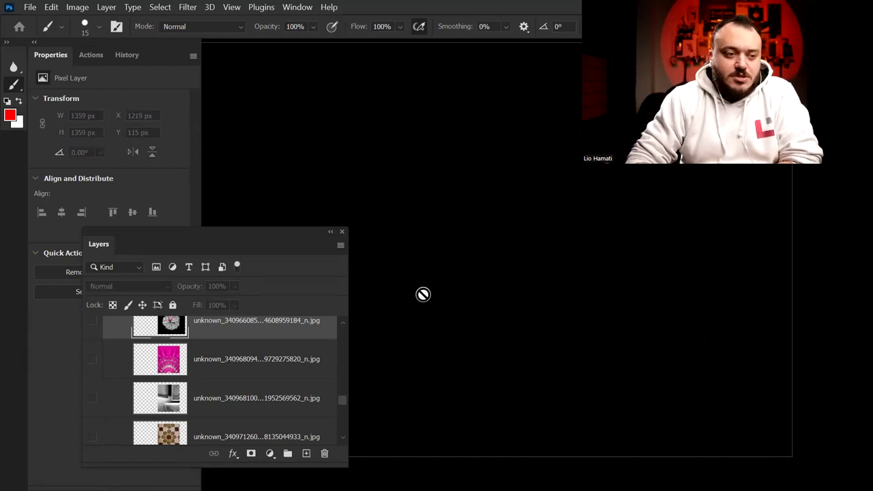
{"action": "left_click", "coordinate": [93, 363]}
Draw red lines up a glass ridge and across its base, then switch to the grey doorway photo.
{"action": "left_click", "coordinate": [214, 368]}
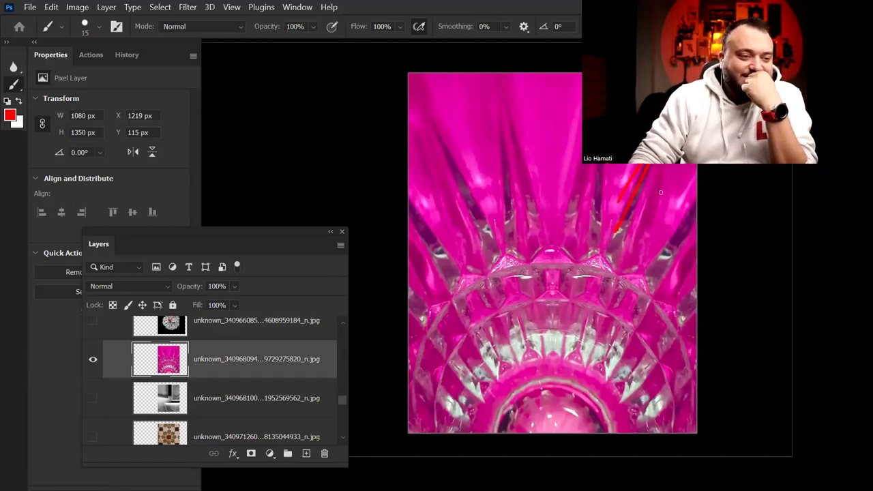
{"action": "left_click_drag", "start_coordinate": [560, 257], "coordinate": [547, 111]}
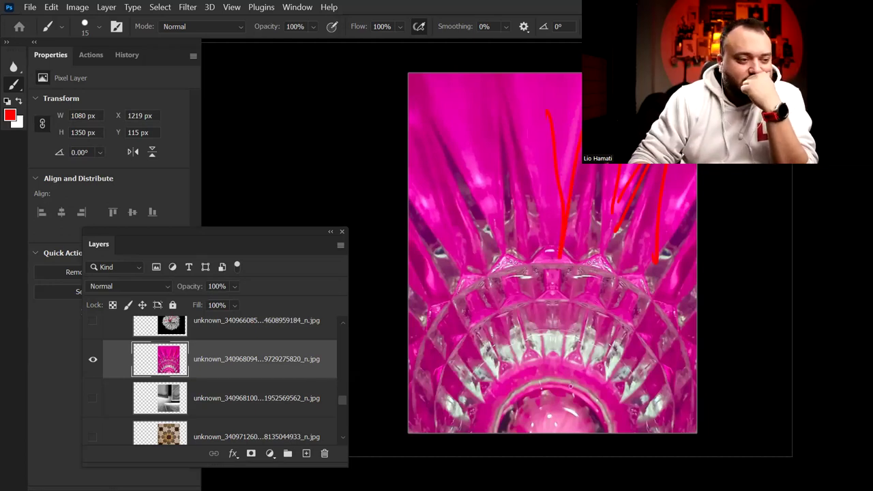
{"action": "mouse_move", "coordinate": [563, 356]}
{"action": "left_mouse_down"}
{"action": "mouse_move", "coordinate": [461, 387]}
{"action": "mouse_move", "coordinate": [529, 344]}
{"action": "mouse_move", "coordinate": [543, 323]}
{"action": "left_mouse_up"}
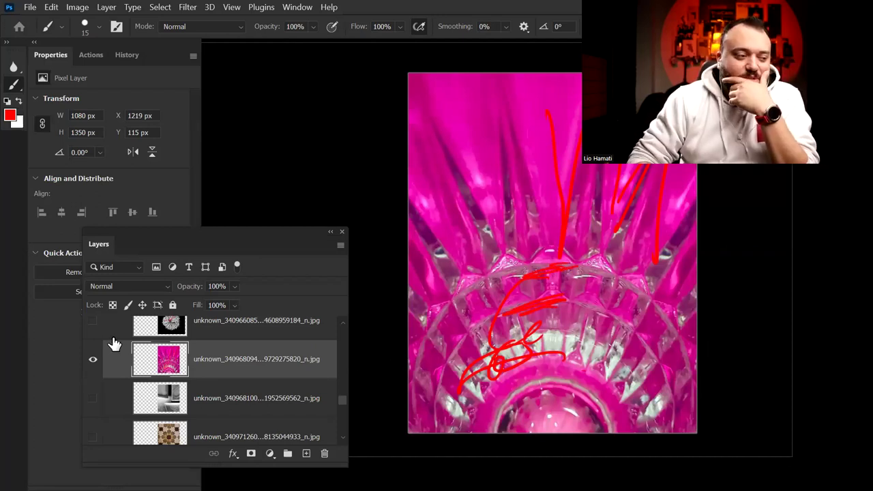
{"action": "left_click", "coordinate": [93, 398], "text": "alt"}
{"action": "left_click", "coordinate": [238, 410]}
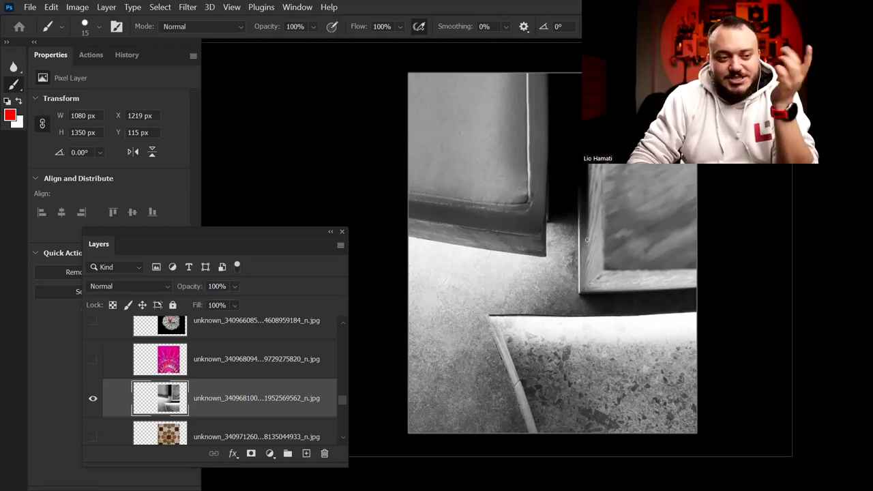
Try red lines along the doorway's edges, undo them all, then show the star tile photo.
{"action": "mouse_move", "coordinate": [544, 78]}
{"action": "left_mouse_down"}
{"action": "mouse_move", "coordinate": [410, 237]}
{"action": "mouse_move", "coordinate": [373, 229]}
{"action": "left_mouse_up"}
{"action": "mouse_move", "coordinate": [579, 78]}
{"action": "left_mouse_down"}
{"action": "mouse_move", "coordinate": [565, 293]}
{"action": "mouse_move", "coordinate": [742, 264]}
{"action": "left_mouse_up"}
{"action": "left_click_drag", "start_coordinate": [701, 313], "coordinate": [499, 319]}
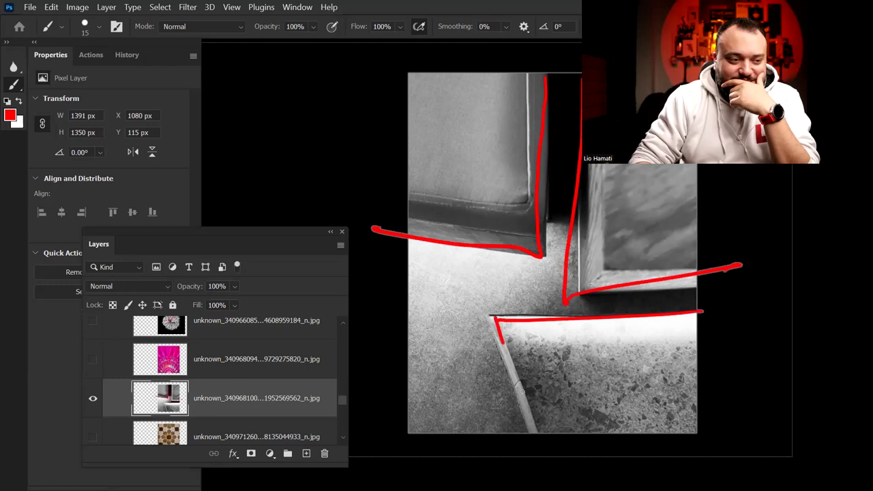
{"action": "left_click_drag", "start_coordinate": [522, 392], "coordinate": [545, 456]}
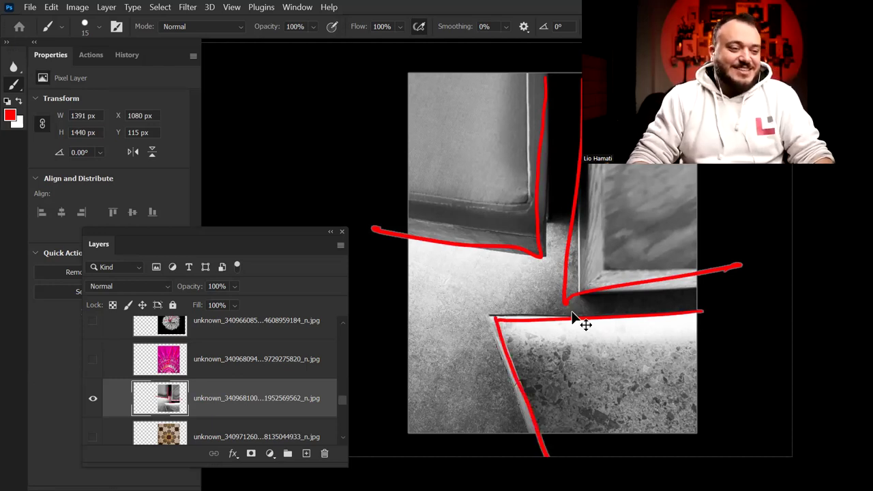
{"action": "key", "text": "ctrl+z"}
{"action": "key", "text": "ctrl+z"}
{"action": "key", "text": "ctrl+z"}
{"action": "key", "text": "ctrl+z"}
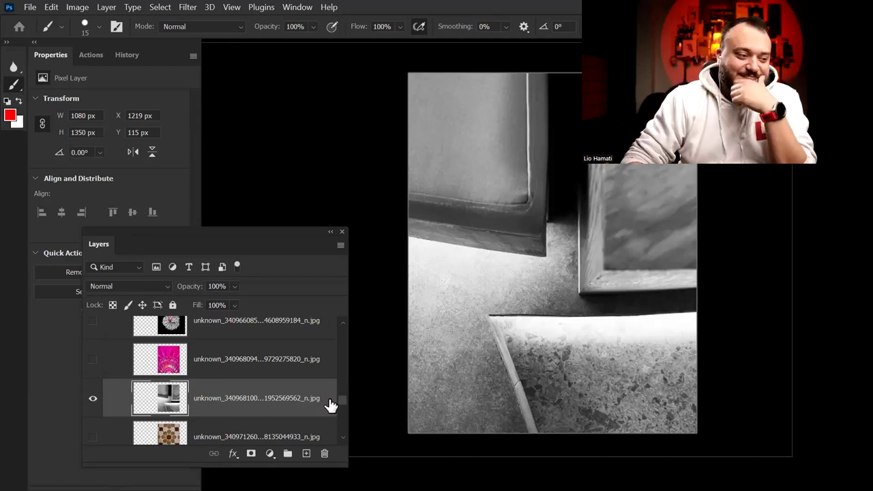
{"action": "left_click", "coordinate": [92, 398]}
{"action": "left_click", "coordinate": [93, 437]}
Paint vertical and horizontal red lines forming a cross on the star tile photo, then hide it.
{"action": "left_click", "coordinate": [204, 435]}
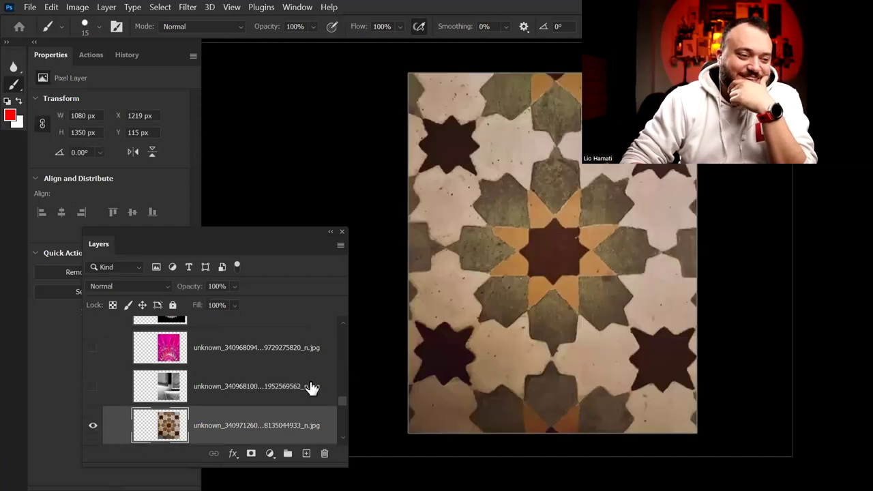
{"action": "left_click_drag", "start_coordinate": [548, 114], "coordinate": [547, 417]}
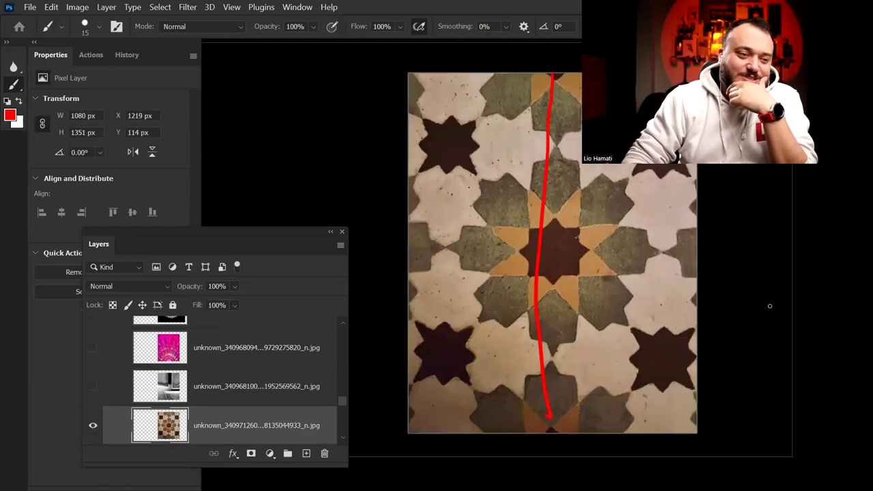
{"action": "left_click_drag", "start_coordinate": [403, 247], "coordinate": [736, 252]}
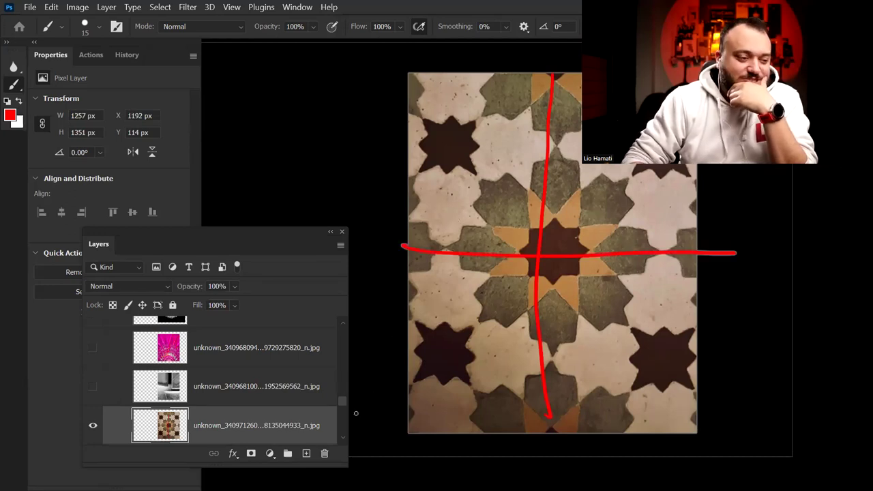
{"action": "scroll", "coordinate": [341, 416], "scroll_direction": "down", "scroll_amount": 3}
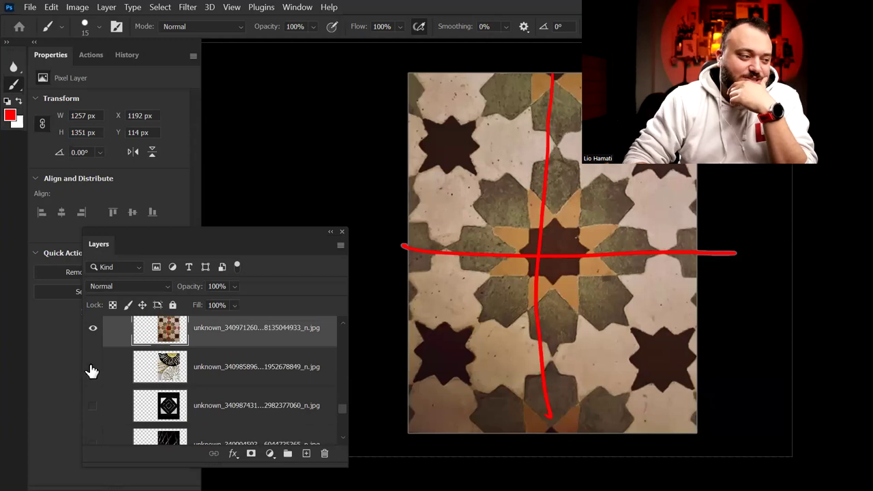
{"action": "left_click", "coordinate": [94, 332]}
Show the fan photo and trace four red lines along its slots.
{"action": "left_click", "coordinate": [191, 368]}
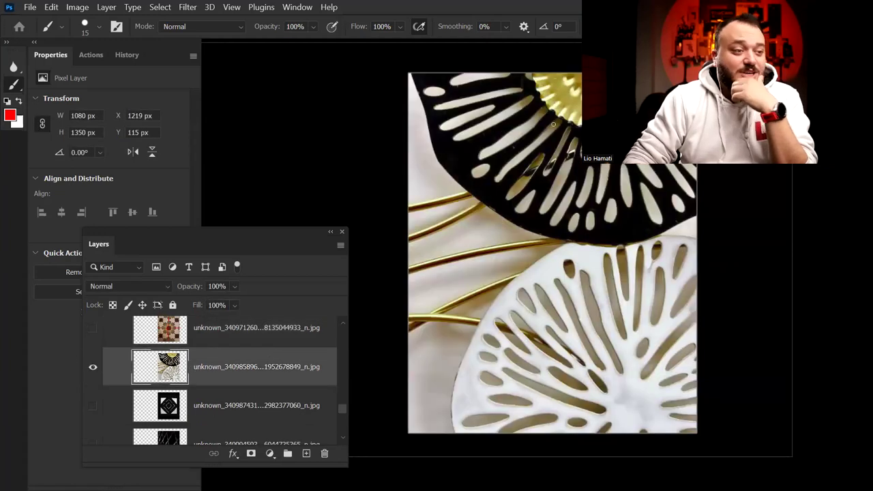
{"action": "left_click_drag", "start_coordinate": [552, 129], "coordinate": [500, 172]}
{"action": "left_click_drag", "start_coordinate": [538, 105], "coordinate": [484, 157]}
{"action": "left_click_drag", "start_coordinate": [518, 96], "coordinate": [458, 129]}
{"action": "mouse_move", "coordinate": [508, 87]}
{"action": "left_mouse_down"}
{"action": "mouse_move", "coordinate": [448, 108]}
{"action": "mouse_move", "coordinate": [445, 82]}
{"action": "left_mouse_up"}
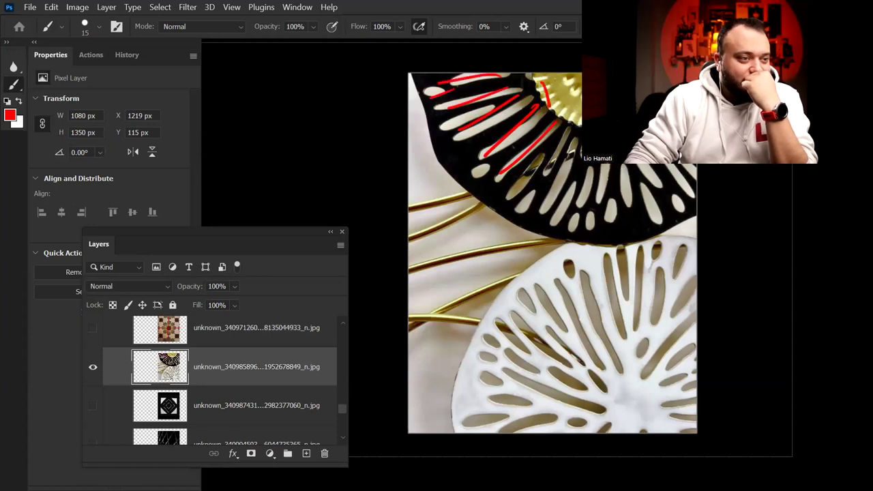
Circle the white fan disc and stroke the left gold wires in red, then hide the fan photo.
{"action": "mouse_move", "coordinate": [591, 241]}
{"action": "left_mouse_down"}
{"action": "mouse_move", "coordinate": [566, 442]}
{"action": "mouse_move", "coordinate": [634, 249]}
{"action": "left_mouse_up"}
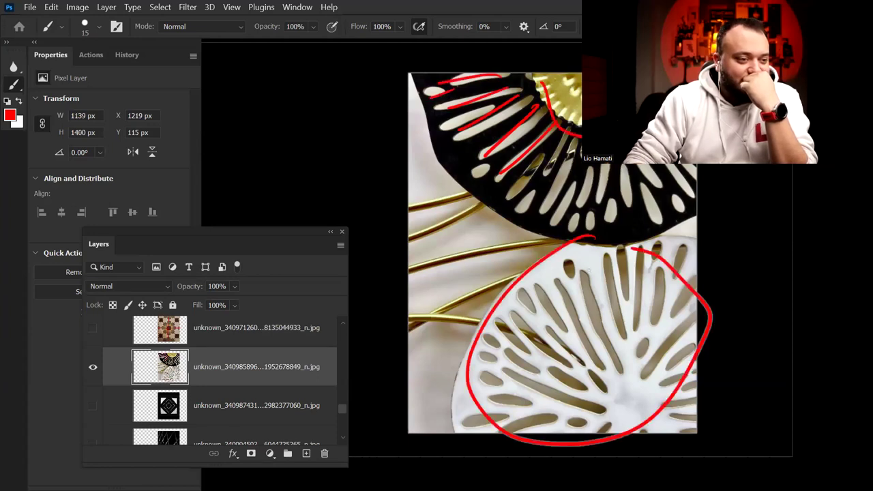
{"action": "mouse_move", "coordinate": [431, 197]}
{"action": "left_mouse_down"}
{"action": "mouse_move", "coordinate": [413, 293]}
{"action": "mouse_move", "coordinate": [457, 290]}
{"action": "left_mouse_up"}
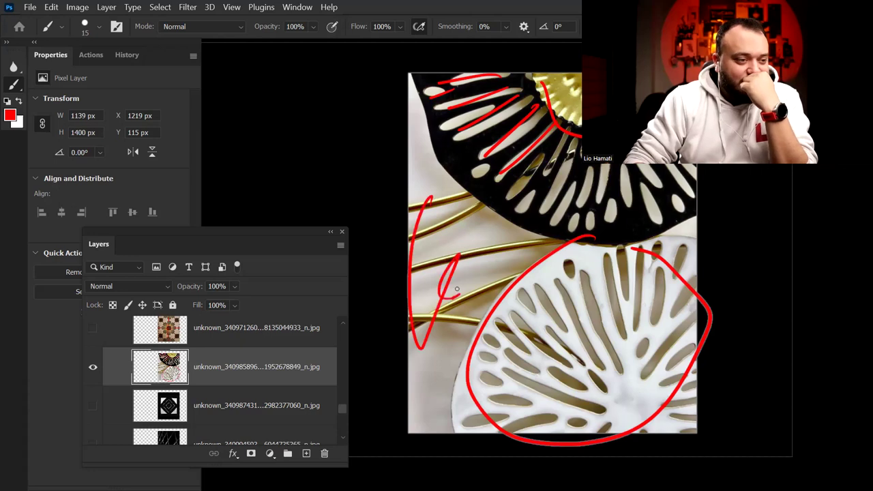
{"action": "left_click_drag", "start_coordinate": [458, 219], "coordinate": [442, 307]}
{"action": "left_click_drag", "start_coordinate": [404, 196], "coordinate": [426, 319]}
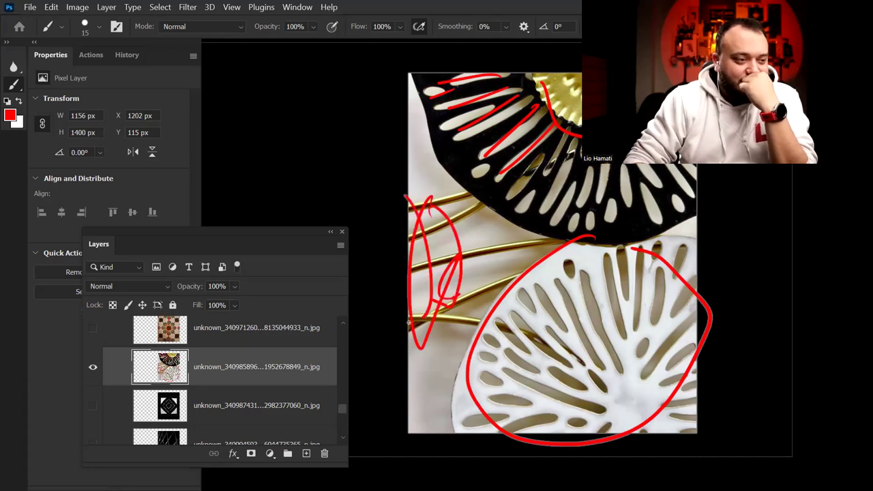
{"action": "left_click", "coordinate": [92, 368]}
{"action": "left_click", "coordinate": [93, 405]}
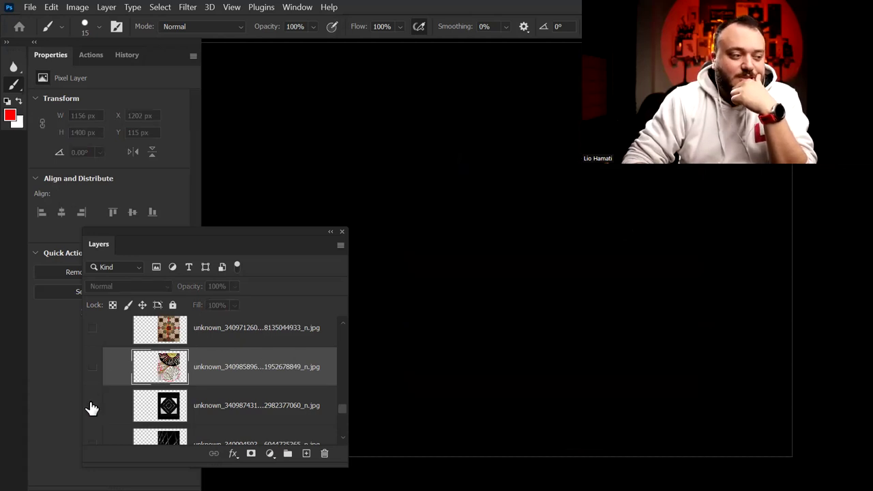
Draw a vertical red line through the diamond and a horizontal one across it.
{"action": "left_click", "coordinate": [218, 409]}
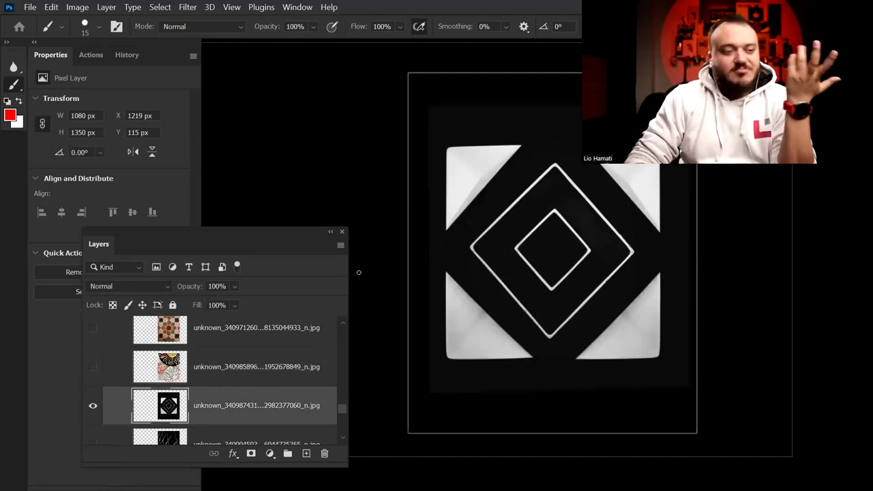
{"action": "left_click_drag", "start_coordinate": [558, 129], "coordinate": [557, 172]}
{"action": "left_click_drag", "start_coordinate": [553, 223], "coordinate": [547, 373]}
{"action": "mouse_move", "coordinate": [424, 247]}
{"action": "left_mouse_down"}
{"action": "mouse_move", "coordinate": [678, 236]}
{"action": "mouse_move", "coordinate": [424, 248]}
{"action": "left_mouse_up"}
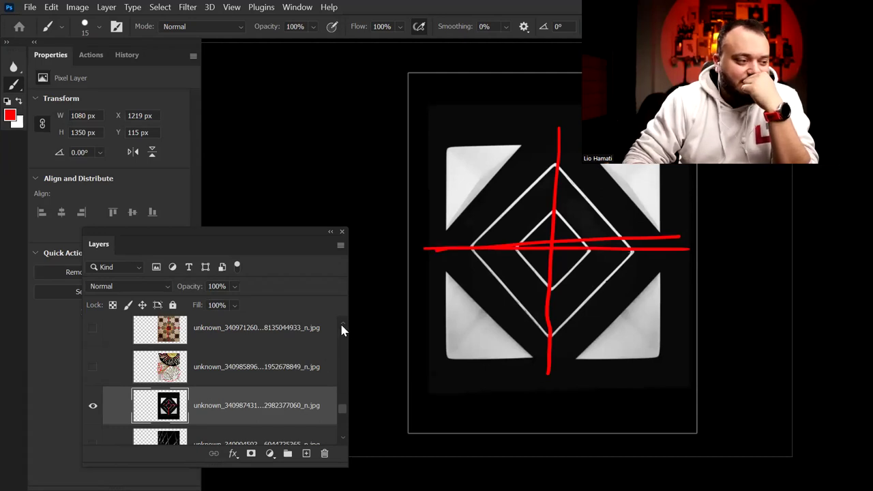
Switch to the wire-mesh photo and trace two red diagonals along its wires.
{"action": "left_click", "coordinate": [93, 405]}
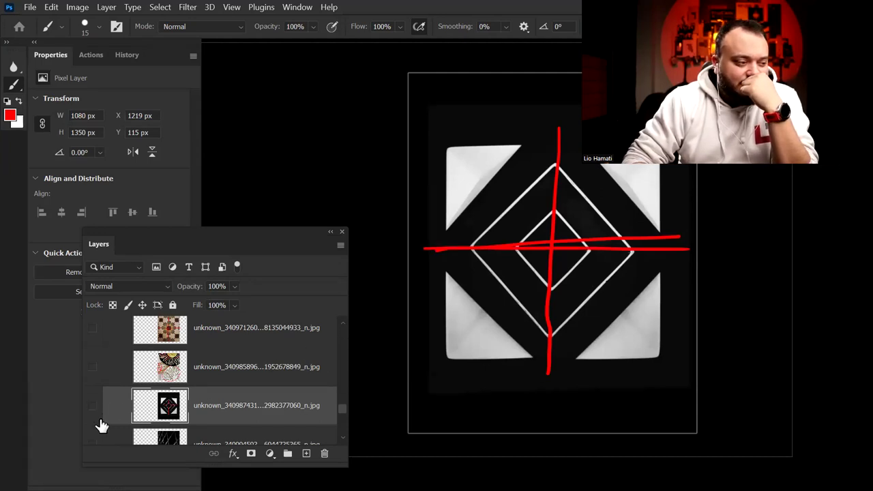
{"action": "left_click", "coordinate": [93, 444]}
{"action": "left_click", "coordinate": [191, 444]}
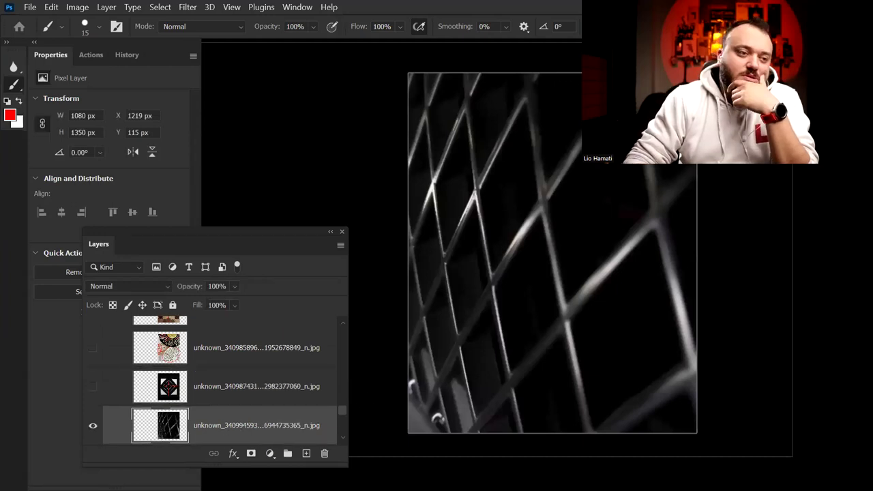
{"action": "mouse_move", "coordinate": [581, 146]}
{"action": "left_mouse_down"}
{"action": "mouse_move", "coordinate": [444, 291]}
{"action": "mouse_move", "coordinate": [434, 395]}
{"action": "left_mouse_up"}
{"action": "left_click_drag", "start_coordinate": [522, 103], "coordinate": [421, 331]}
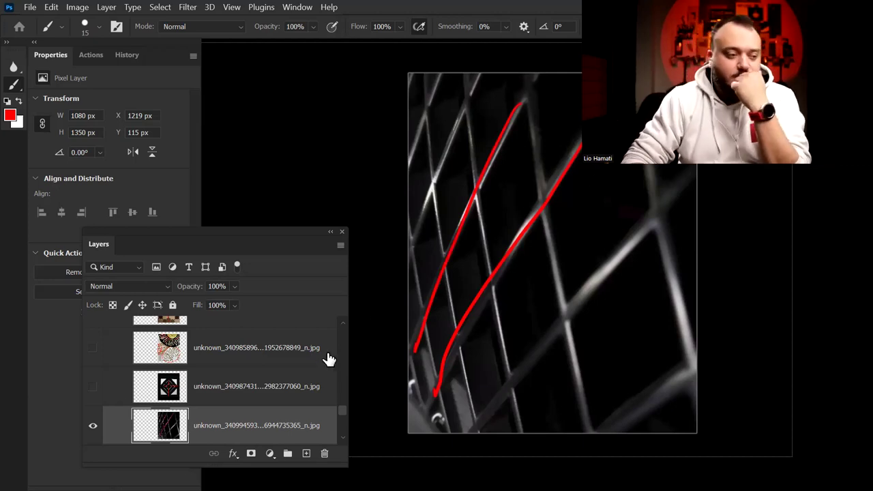
{"action": "scroll", "coordinate": [338, 411], "scroll_direction": "down", "scroll_amount": 3}
{"action": "scroll", "coordinate": [339, 418], "scroll_direction": "down", "scroll_amount": 1}
{"action": "scroll", "coordinate": [336, 418], "scroll_direction": "up", "scroll_amount": 1}
Switch to the window-frame photo and trace red lines along its upper, diagonal, bottom and left bars.
{"action": "left_click", "coordinate": [93, 320]}
{"action": "left_click", "coordinate": [94, 360]}
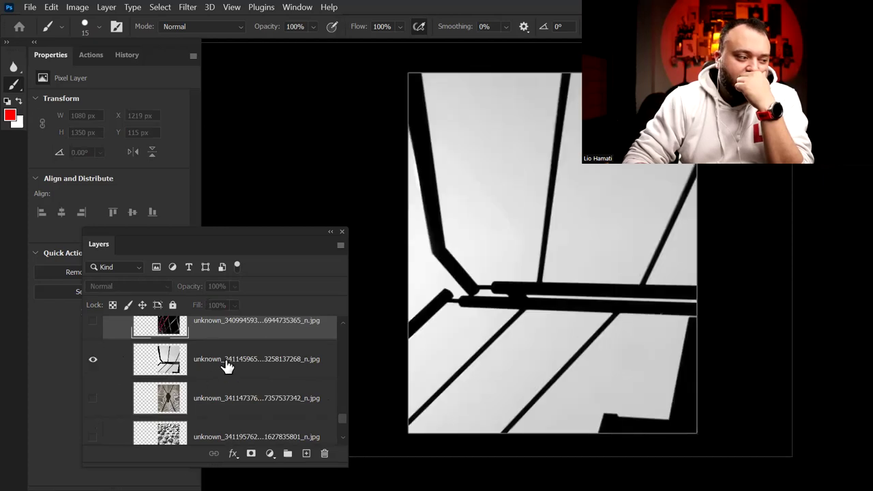
{"action": "left_click", "coordinate": [232, 362]}
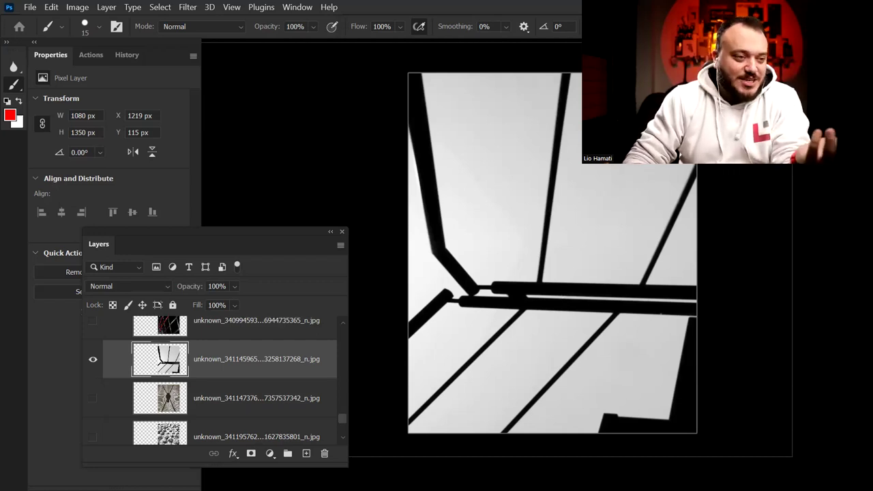
{"action": "mouse_move", "coordinate": [566, 79]}
{"action": "left_mouse_down"}
{"action": "mouse_move", "coordinate": [523, 292]}
{"action": "mouse_move", "coordinate": [413, 438]}
{"action": "left_mouse_up"}
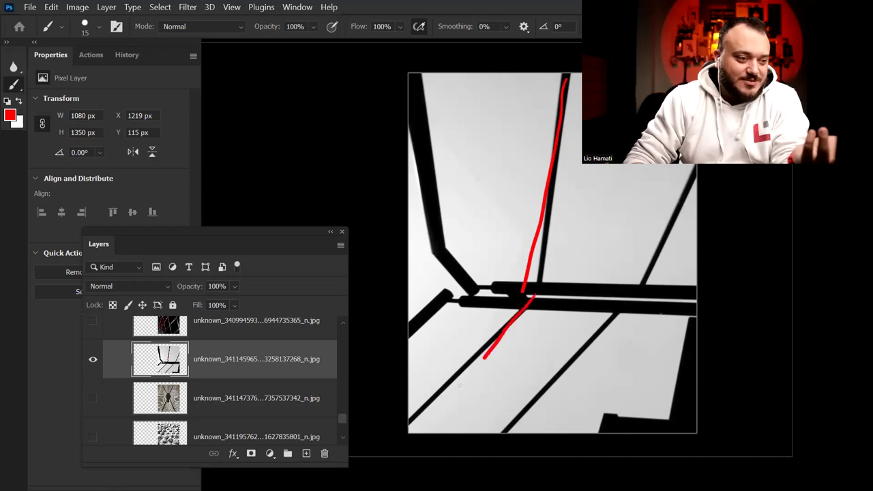
{"action": "left_click_drag", "start_coordinate": [617, 308], "coordinate": [498, 441]}
{"action": "left_click_drag", "start_coordinate": [649, 281], "coordinate": [706, 162]}
{"action": "left_click_drag", "start_coordinate": [678, 433], "coordinate": [559, 436]}
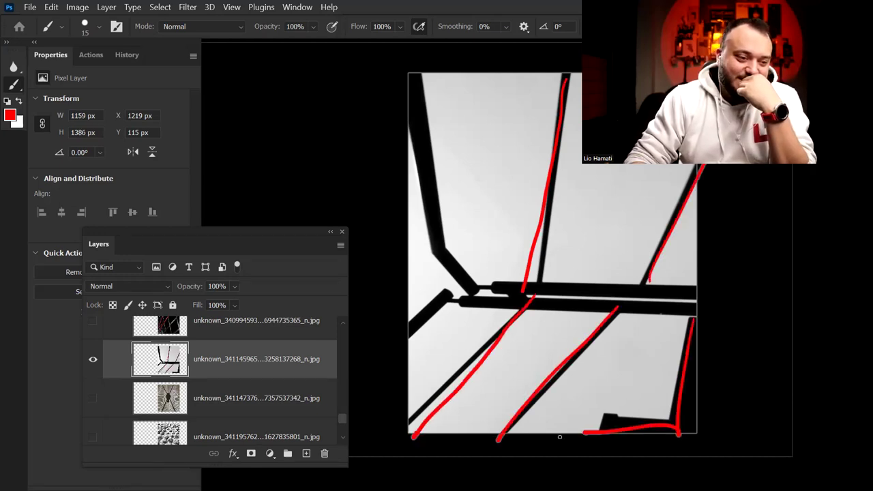
{"action": "left_click_drag", "start_coordinate": [414, 87], "coordinate": [495, 300]}
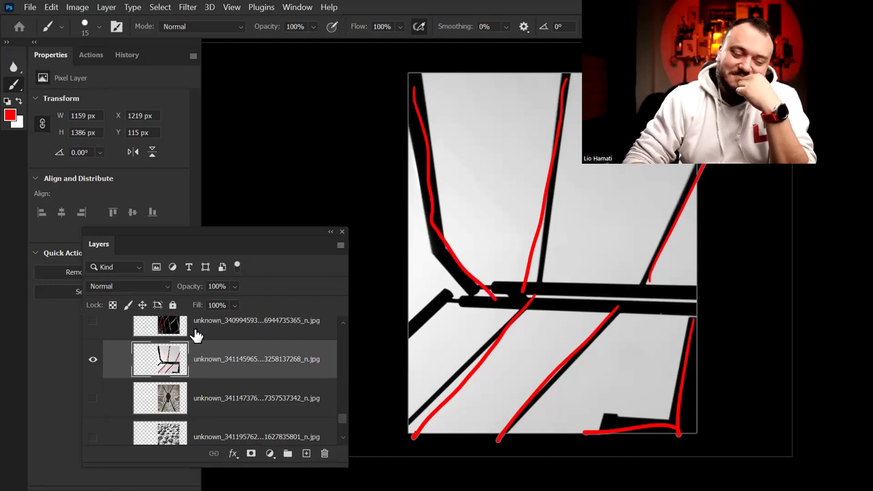
Switch to the leaf photo, draw a red X of crossing diagonals, then hide it.
{"action": "left_click", "coordinate": [93, 358]}
{"action": "left_click", "coordinate": [92, 398]}
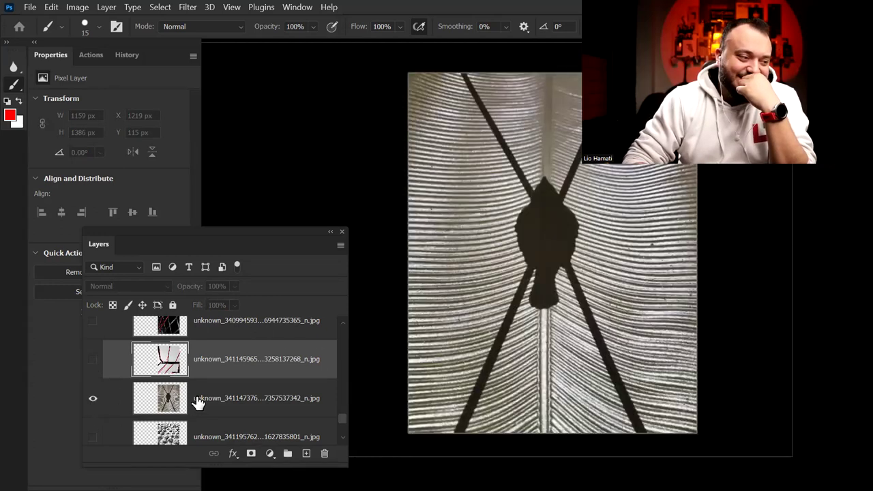
{"action": "left_click", "coordinate": [198, 402]}
{"action": "left_click_drag", "start_coordinate": [584, 146], "coordinate": [481, 411]}
{"action": "left_click_drag", "start_coordinate": [497, 135], "coordinate": [639, 394]}
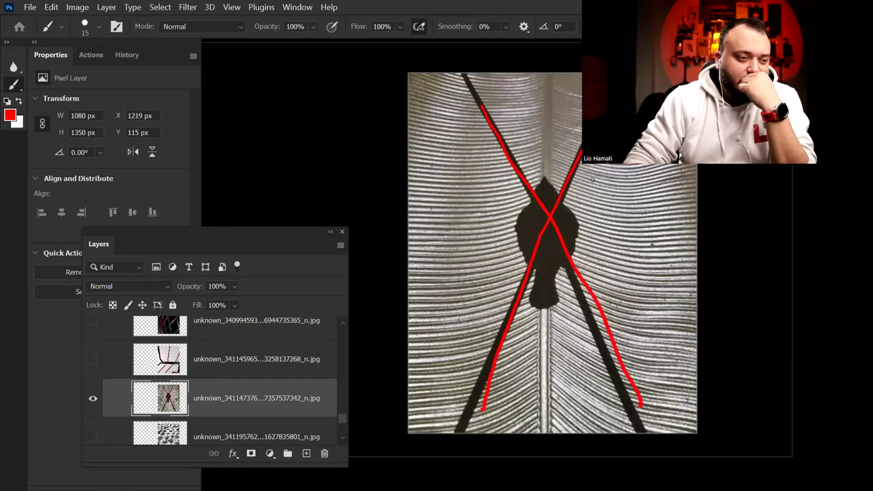
{"action": "scroll", "coordinate": [341, 430], "scroll_direction": "down", "scroll_amount": 2}
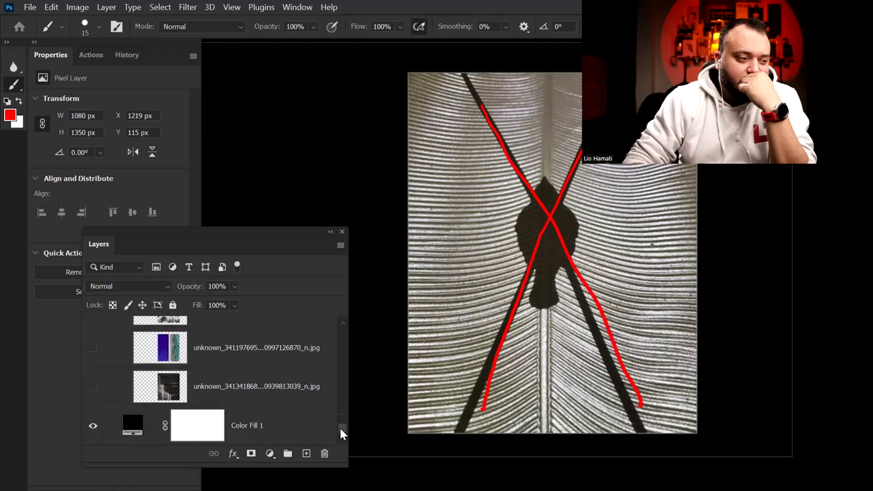
{"action": "left_click", "coordinate": [93, 326]}
Show and select the rolls photo and circle four central rolls in red.
{"action": "left_click", "coordinate": [94, 354]}
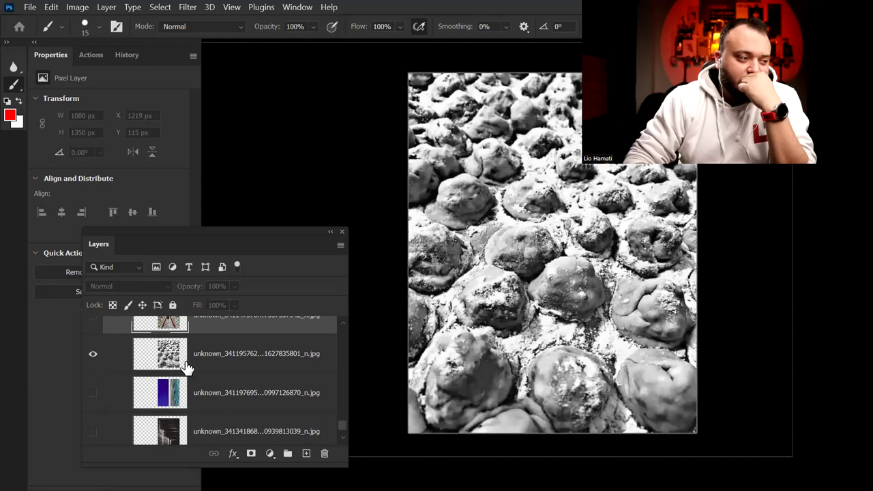
{"action": "left_click", "coordinate": [195, 360]}
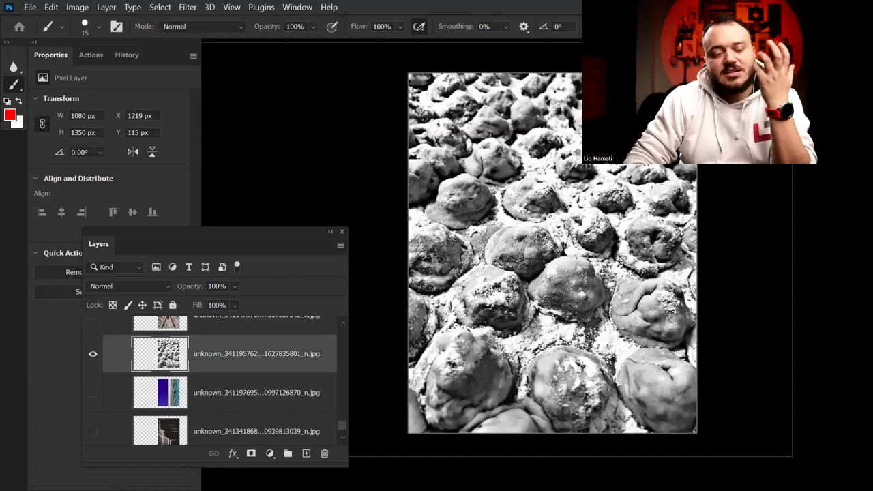
{"action": "left_click_drag", "start_coordinate": [587, 256], "coordinate": [569, 260]}
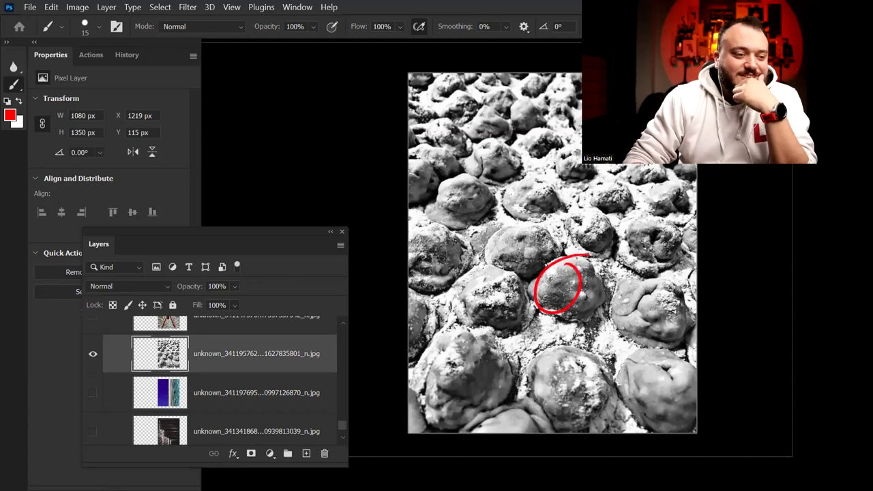
{"action": "left_click_drag", "start_coordinate": [542, 236], "coordinate": [532, 232]}
{"action": "left_click_drag", "start_coordinate": [559, 180], "coordinate": [549, 185]}
{"action": "left_click_drag", "start_coordinate": [505, 156], "coordinate": [508, 157]}
Circle rolls at the top-left, right and bottom-right, and add a red zigzag.
{"action": "left_click_drag", "start_coordinate": [505, 102], "coordinate": [481, 116]}
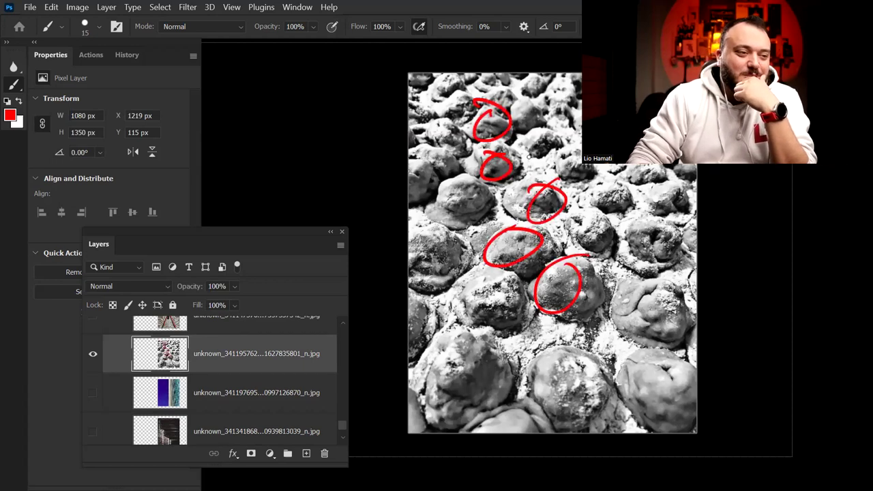
{"action": "left_click_drag", "start_coordinate": [634, 231], "coordinate": [644, 225]}
{"action": "left_click_drag", "start_coordinate": [630, 334], "coordinate": [667, 308]}
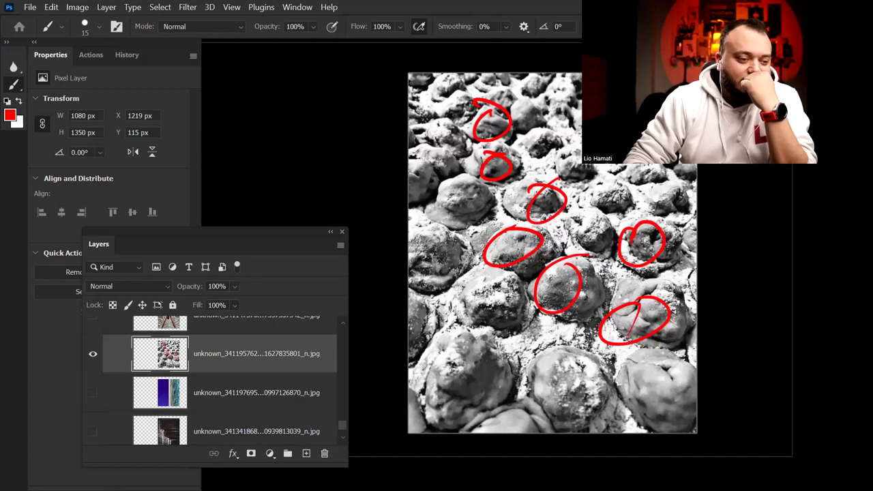
{"action": "left_click_drag", "start_coordinate": [658, 372], "coordinate": [663, 369]}
{"action": "left_click_drag", "start_coordinate": [544, 161], "coordinate": [552, 177]}
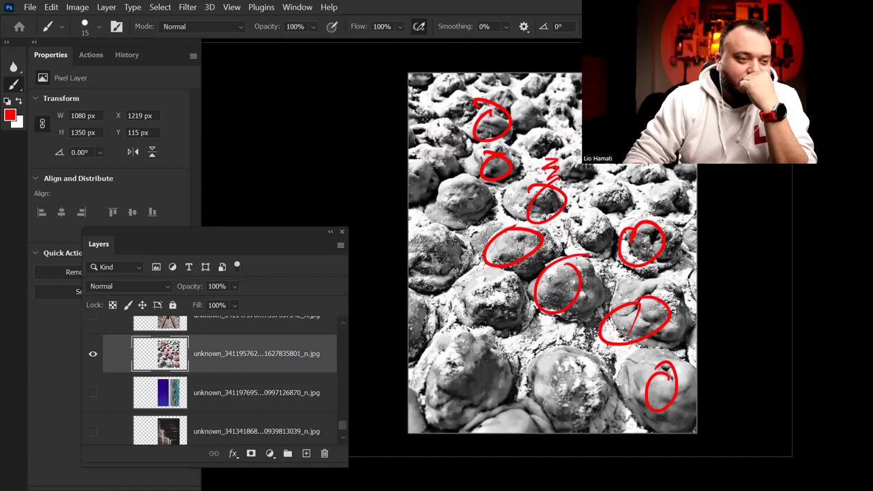
Hide the rolls photo and select the purple sky and building photo.
{"action": "left_click", "coordinate": [94, 354]}
{"action": "left_click", "coordinate": [93, 392]}
{"action": "left_click", "coordinate": [111, 403]}
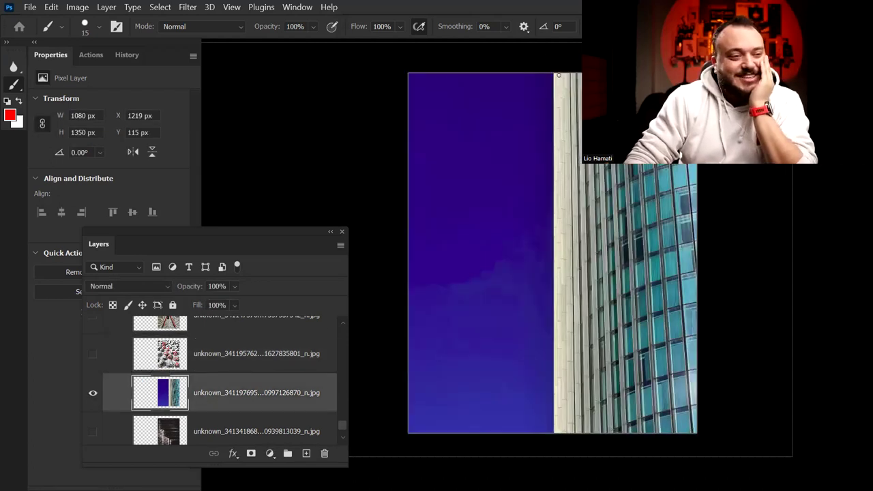
Trace the sky-building edge in red and scribble zigzags over the sky and facade.
{"action": "left_click_drag", "start_coordinate": [552, 94], "coordinate": [555, 433]}
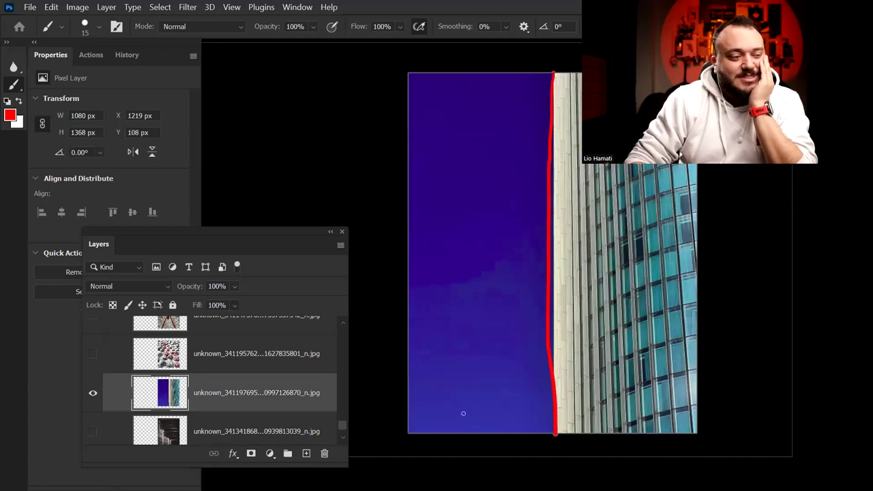
{"action": "scroll", "coordinate": [339, 437], "scroll_direction": "down", "scroll_amount": 1}
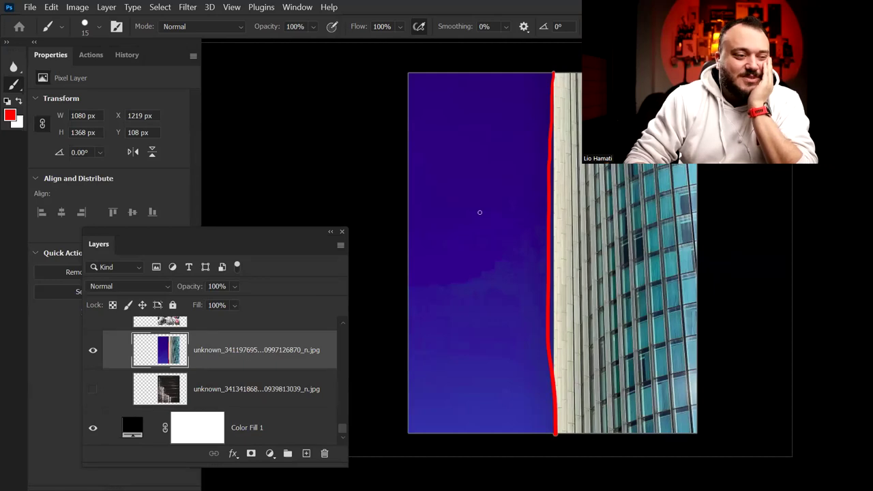
{"action": "left_click_drag", "start_coordinate": [485, 135], "coordinate": [448, 359]}
{"action": "mouse_move", "coordinate": [693, 176]}
{"action": "left_mouse_down"}
{"action": "mouse_move", "coordinate": [620, 204]}
{"action": "mouse_move", "coordinate": [655, 377]}
{"action": "left_mouse_up"}
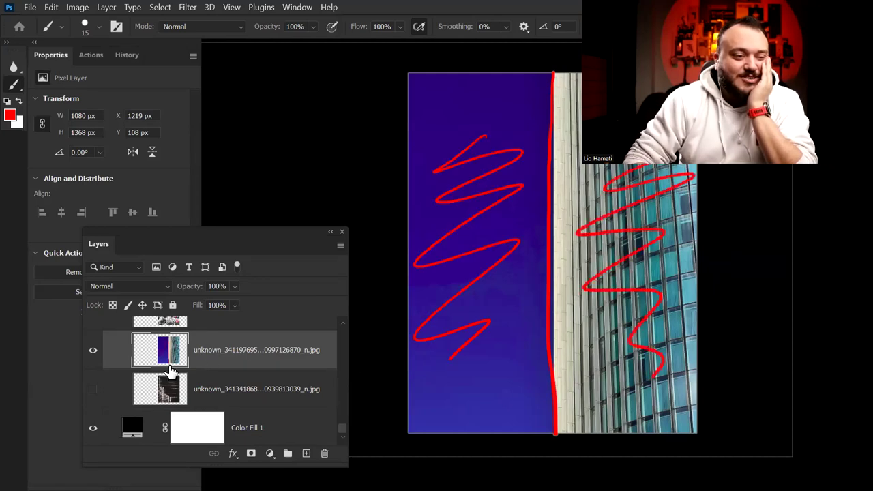
Switch to the stacked-glass photo and trace six red lines along its horizontal edges.
{"action": "left_click", "coordinate": [93, 350]}
{"action": "left_click", "coordinate": [92, 389]}
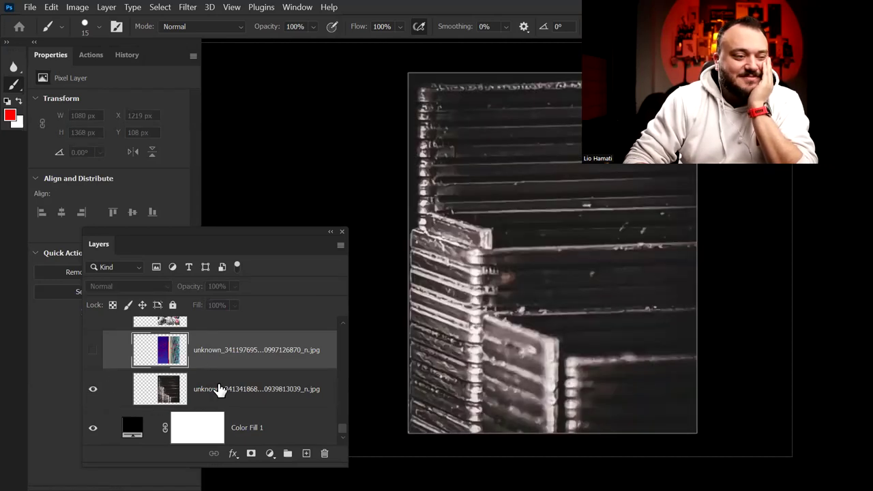
{"action": "left_click", "coordinate": [218, 388]}
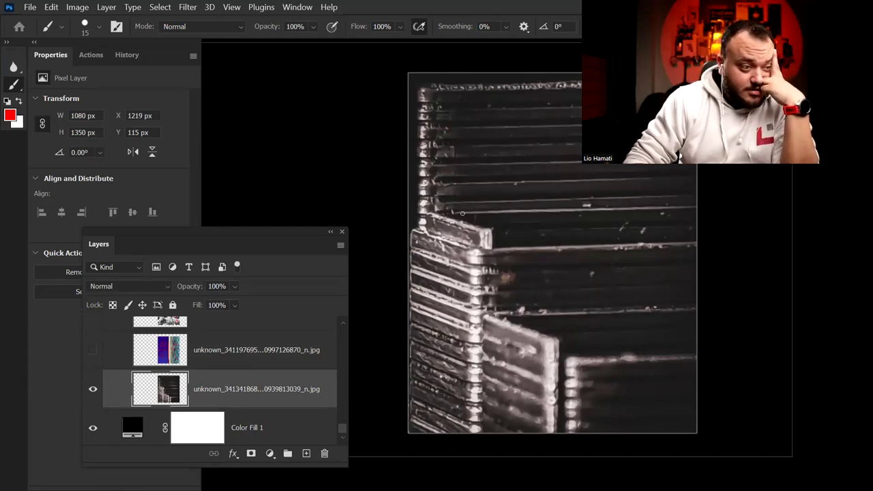
{"action": "left_click_drag", "start_coordinate": [439, 203], "coordinate": [656, 202]}
{"action": "left_click_drag", "start_coordinate": [439, 175], "coordinate": [644, 178]}
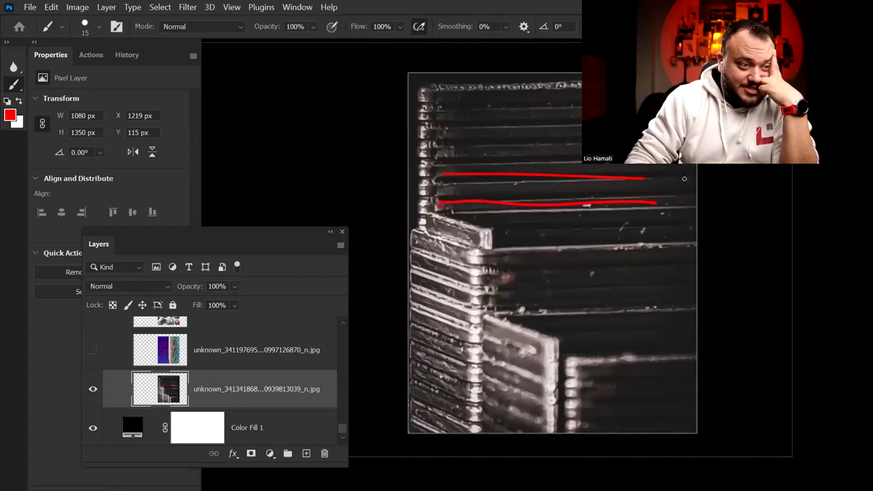
{"action": "left_click_drag", "start_coordinate": [451, 160], "coordinate": [682, 159]}
{"action": "left_click_drag", "start_coordinate": [443, 123], "coordinate": [682, 123]}
{"action": "left_click_drag", "start_coordinate": [475, 102], "coordinate": [682, 104]}
{"action": "left_click_drag", "start_coordinate": [461, 262], "coordinate": [678, 270]}
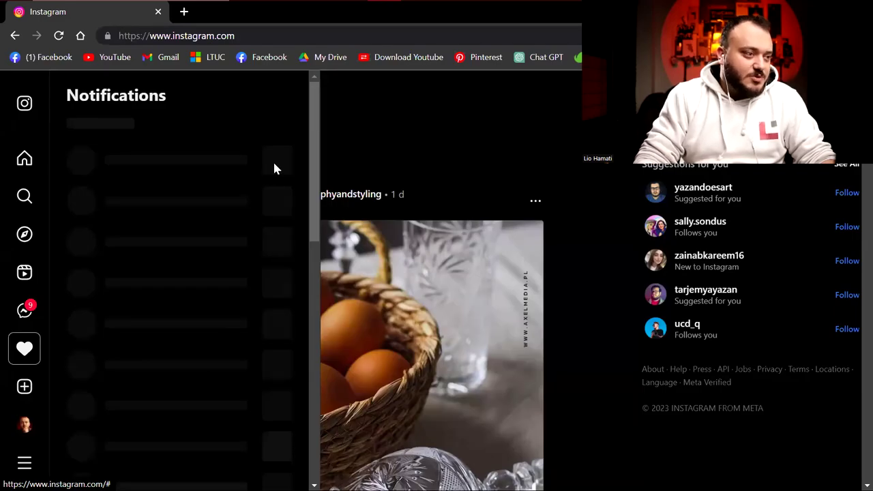
Browse down and back up the Instagram notifications list of follower photo-challenge mentions.
{"action": "scroll", "coordinate": [181, 280], "scroll_direction": "down", "scroll_amount": 5}
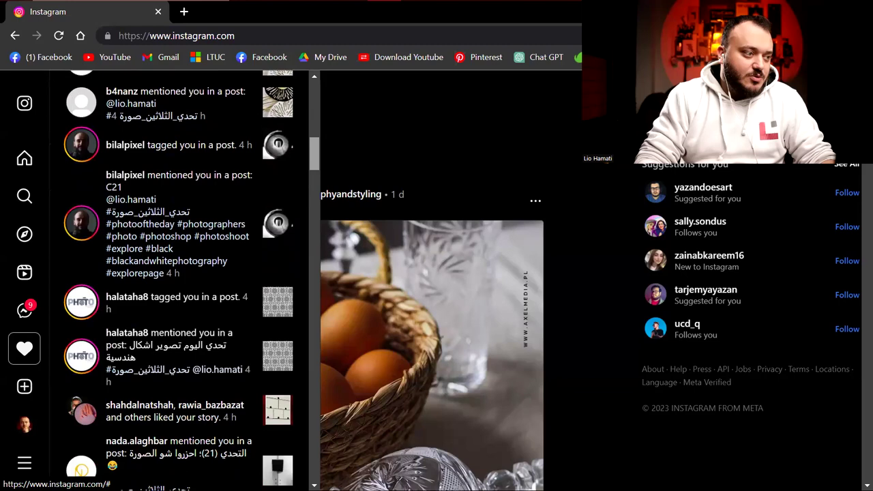
{"action": "scroll", "coordinate": [180, 279], "scroll_direction": "down", "scroll_amount": 3}
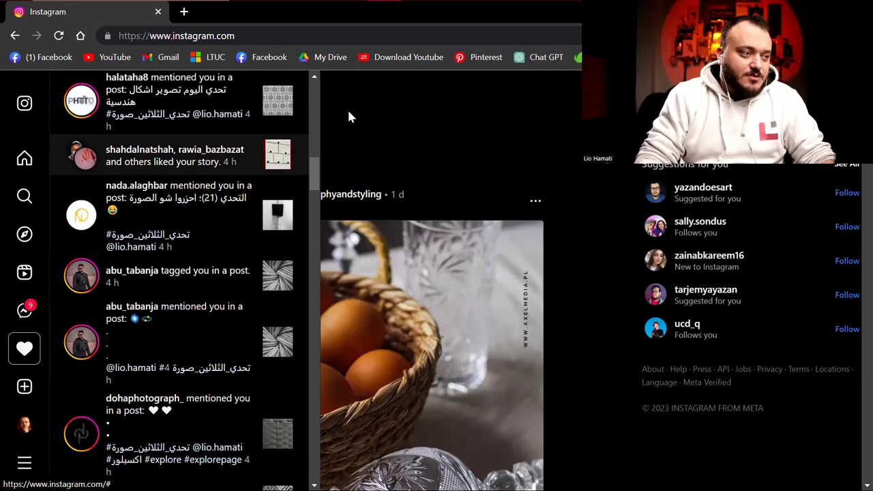
{"action": "scroll", "coordinate": [347, 116], "scroll_direction": "down", "scroll_amount": 2}
{"action": "scroll", "coordinate": [347, 116], "scroll_direction": "down", "scroll_amount": 2}
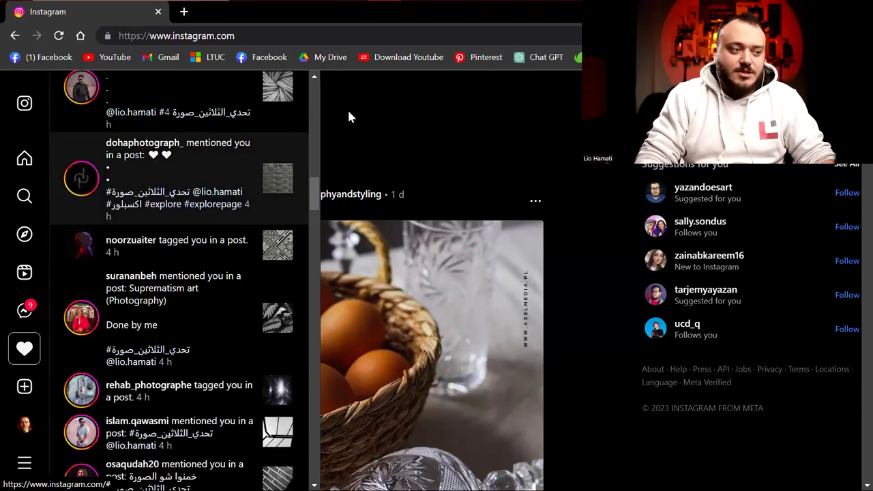
{"action": "scroll", "coordinate": [348, 117], "scroll_direction": "down", "scroll_amount": 5}
{"action": "scroll", "coordinate": [348, 117], "scroll_direction": "down", "scroll_amount": 3}
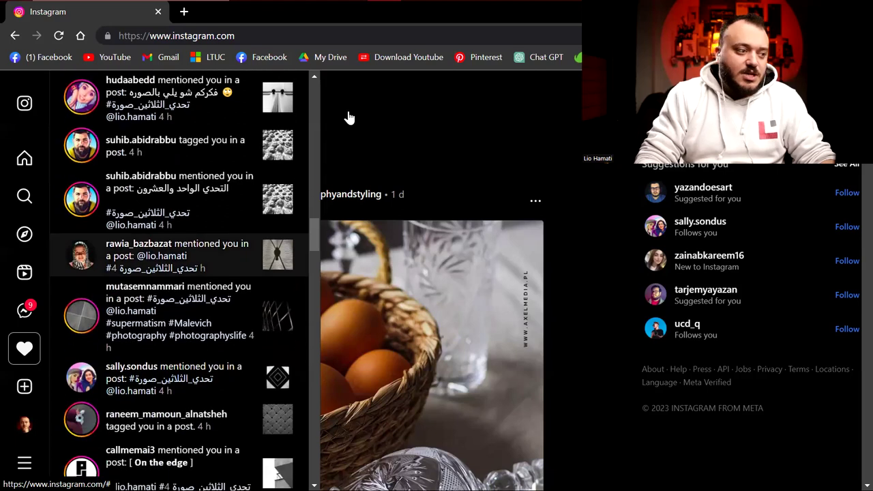
{"action": "scroll", "coordinate": [348, 117], "scroll_direction": "down", "scroll_amount": 5}
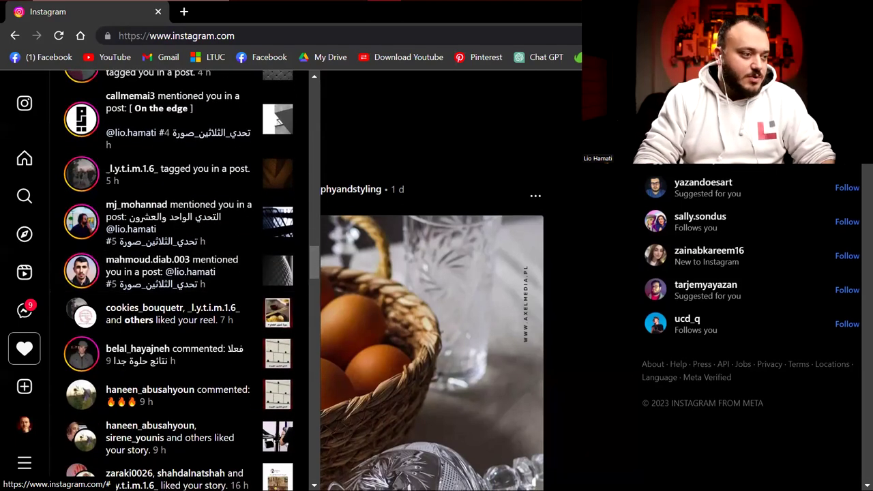
{"action": "scroll", "coordinate": [348, 118], "scroll_direction": "up", "scroll_amount": 5}
{"action": "scroll", "coordinate": [348, 118], "scroll_direction": "up", "scroll_amount": 3}
{"action": "scroll", "coordinate": [348, 117], "scroll_direction": "up", "scroll_amount": 1}
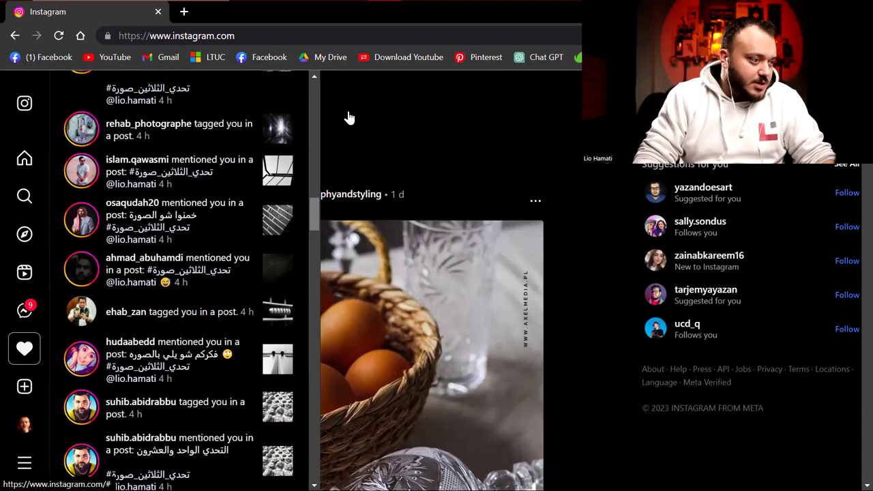
Open the first follower's mentioned post in a new tab and return to Notifications.
{"action": "right_click", "coordinate": [278, 269]}
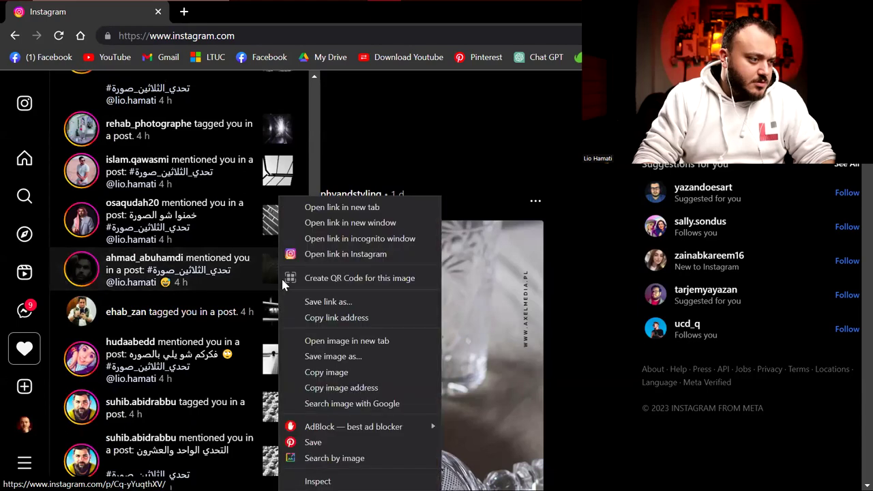
{"action": "left_click", "coordinate": [342, 206]}
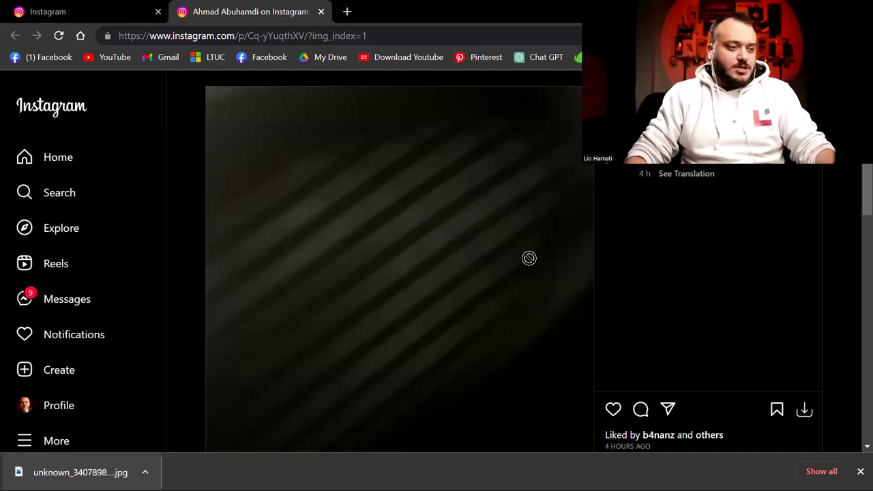
{"action": "left_click", "coordinate": [73, 335]}
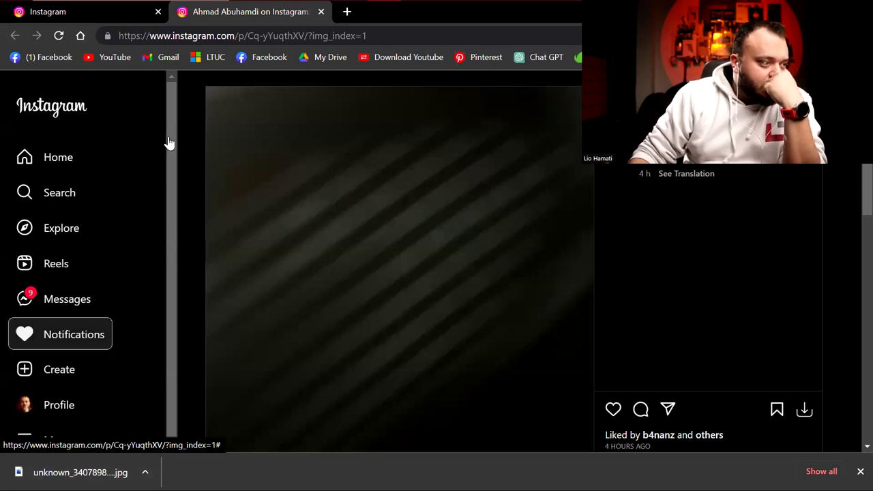
Find another follower's post in the notifications, open it in a new tab, and view it.
{"action": "scroll", "coordinate": [187, 134], "scroll_direction": "down", "scroll_amount": 2}
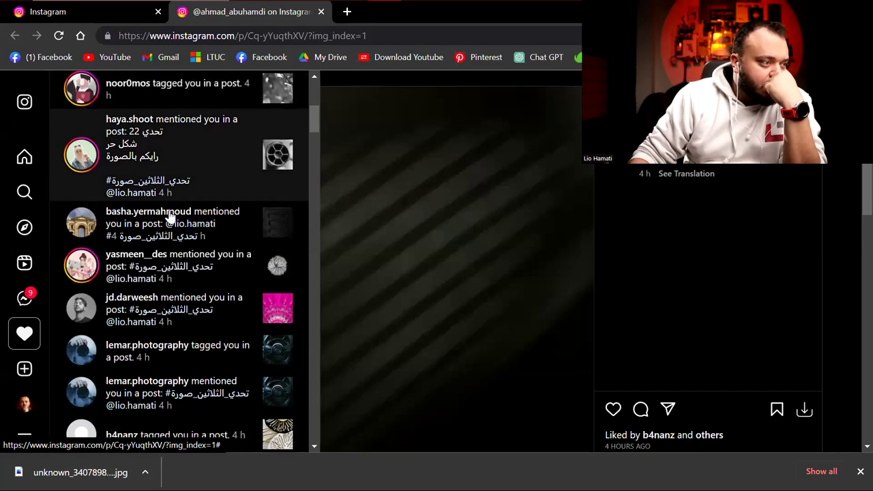
{"action": "scroll", "coordinate": [275, 164], "scroll_direction": "down", "scroll_amount": 3}
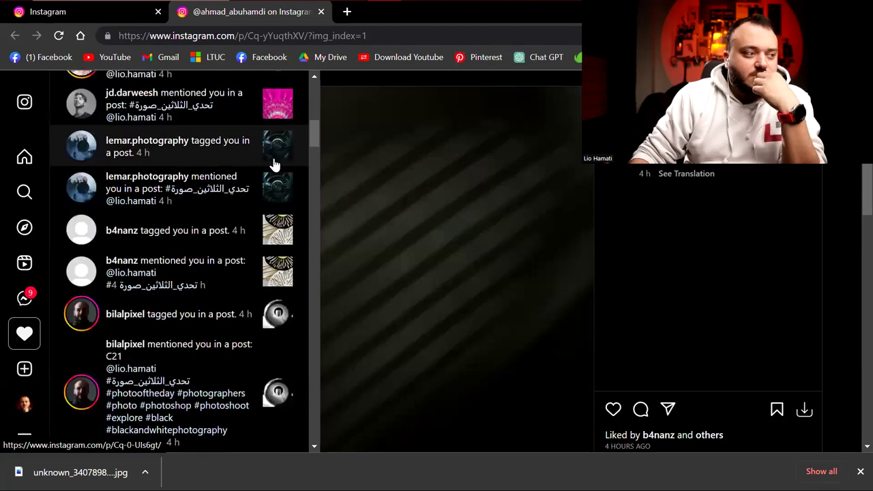
{"action": "scroll", "coordinate": [275, 164], "scroll_direction": "down", "scroll_amount": 2}
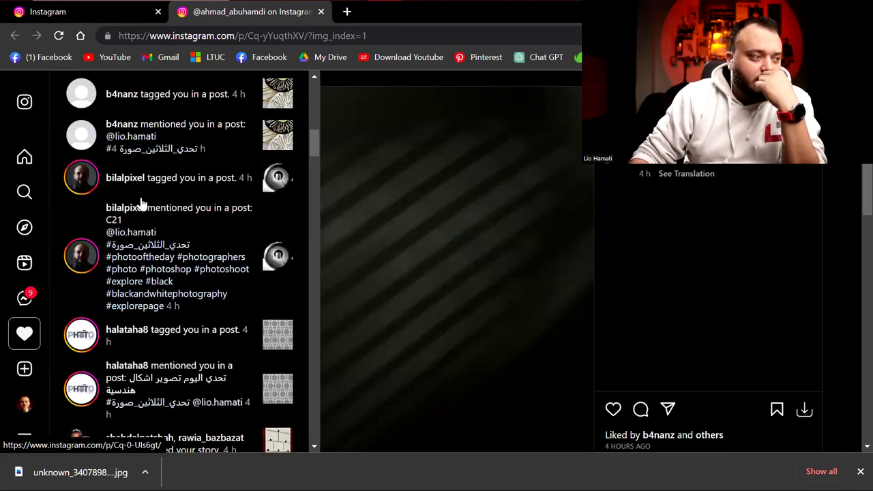
{"action": "scroll", "coordinate": [143, 201], "scroll_direction": "down", "scroll_amount": 4}
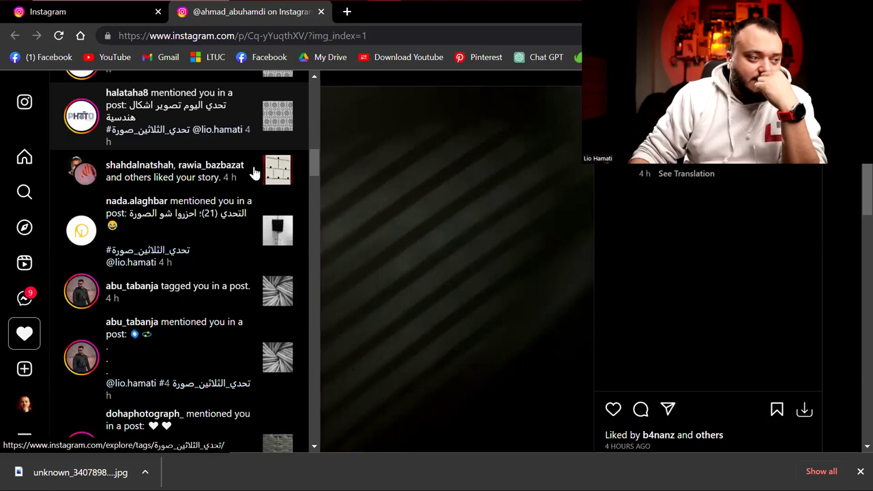
{"action": "scroll", "coordinate": [161, 168], "scroll_direction": "down", "scroll_amount": 2}
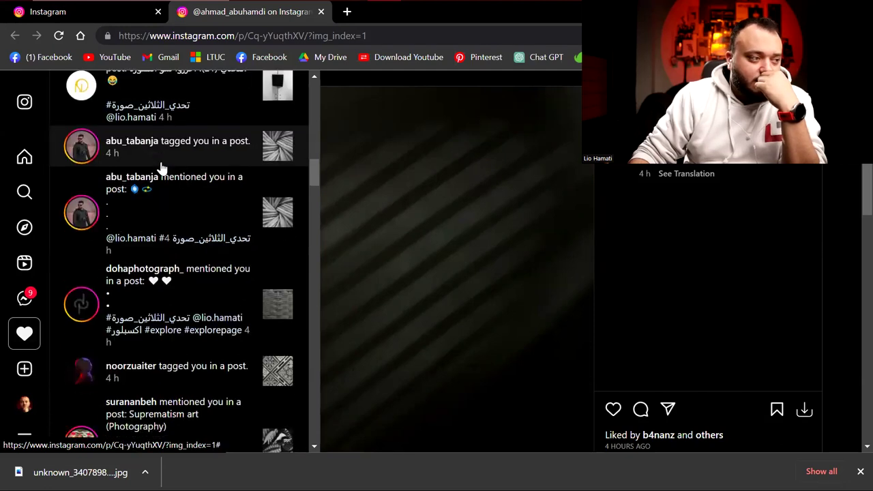
{"action": "scroll", "coordinate": [162, 168], "scroll_direction": "down", "scroll_amount": 1}
{"action": "scroll", "coordinate": [162, 167], "scroll_direction": "down", "scroll_amount": 3}
{"action": "scroll", "coordinate": [161, 168], "scroll_direction": "down", "scroll_amount": 1}
{"action": "scroll", "coordinate": [162, 168], "scroll_direction": "down", "scroll_amount": 2}
{"action": "scroll", "coordinate": [161, 167], "scroll_direction": "down", "scroll_amount": 1}
{"action": "scroll", "coordinate": [160, 166], "scroll_direction": "down", "scroll_amount": 1}
{"action": "scroll", "coordinate": [158, 164], "scroll_direction": "down", "scroll_amount": 1}
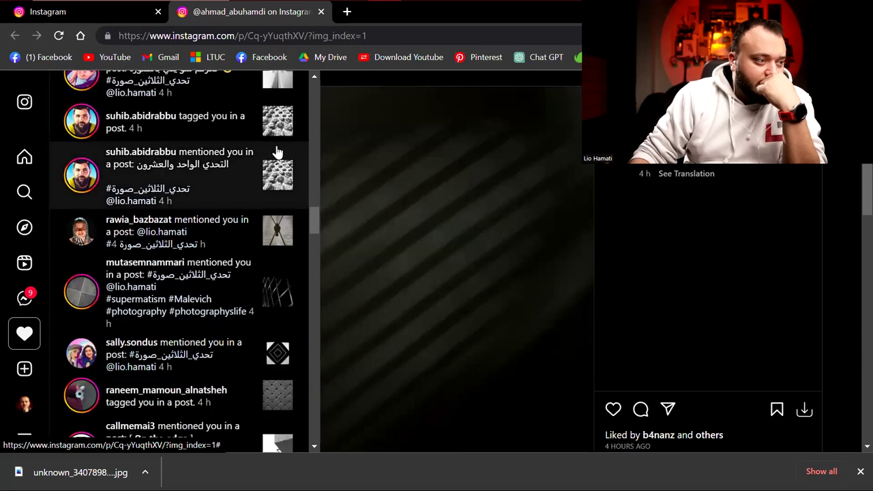
{"action": "scroll", "coordinate": [277, 152], "scroll_direction": "up", "scroll_amount": 1}
{"action": "right_click", "coordinate": [276, 137]}
{"action": "left_click", "coordinate": [309, 147]}
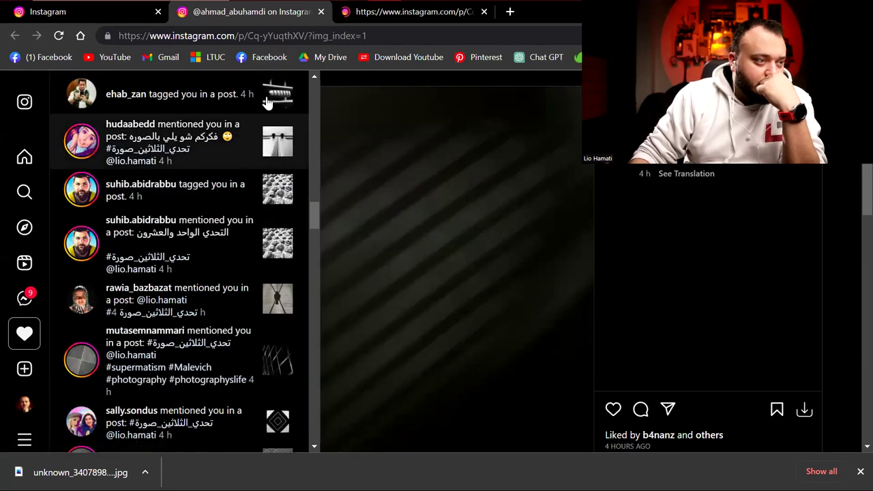
{"action": "left_click", "coordinate": [375, 20]}
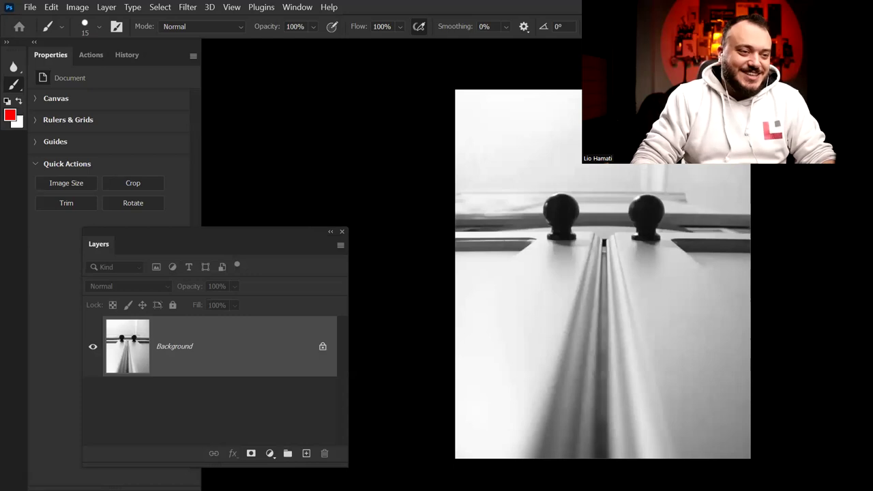
Paint a red vertical line through the door-knob photo's centre, undoing the stray strokes.
{"action": "left_click_drag", "start_coordinate": [592, 165], "coordinate": [581, 374]}
{"action": "key", "text": "ctrl+z"}
{"action": "left_click_drag", "start_coordinate": [604, 184], "coordinate": [609, 413]}
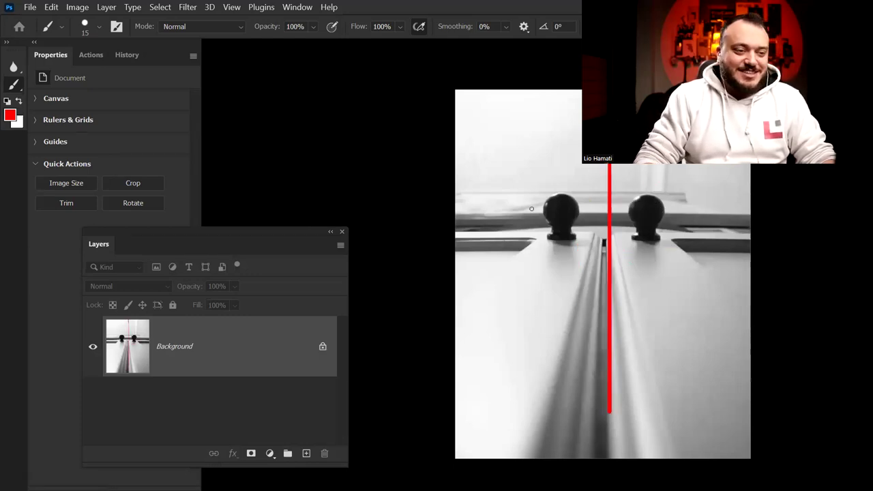
{"action": "key", "text": "ctrl+z"}
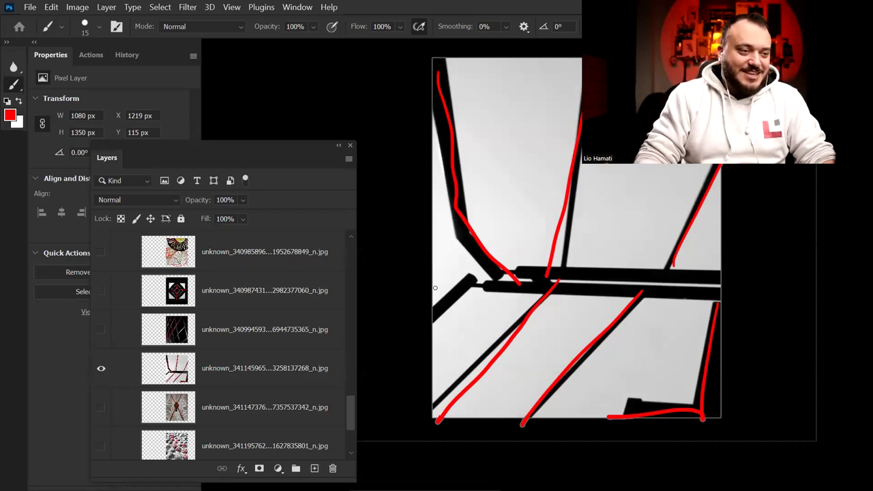
Select the black diamond photo layer, then turn on the grayscale window-and-floor photo layer's visibility.
{"action": "left_click", "coordinate": [131, 307]}
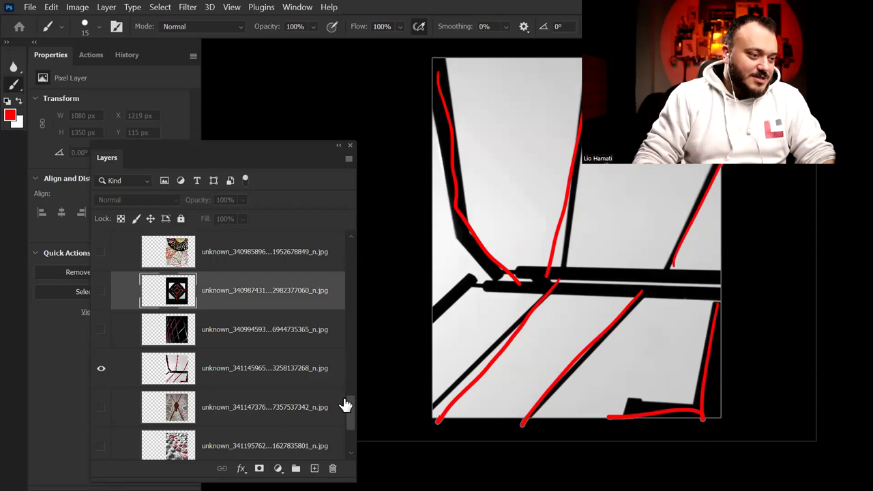
{"action": "left_click_drag", "start_coordinate": [350, 414], "coordinate": [354, 331]}
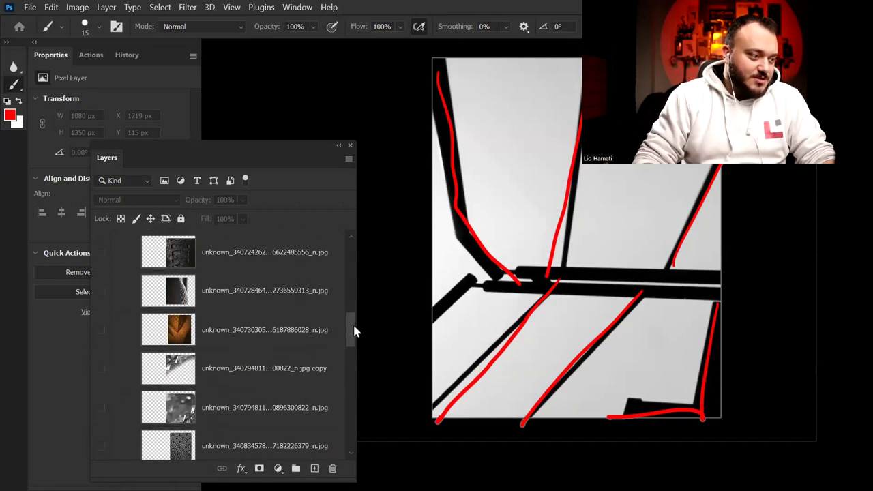
{"action": "scroll", "coordinate": [354, 330], "scroll_direction": "up", "scroll_amount": 2}
{"action": "scroll", "coordinate": [354, 330], "scroll_direction": "up", "scroll_amount": 2}
{"action": "scroll", "coordinate": [354, 330], "scroll_direction": "up", "scroll_amount": 2}
{"action": "scroll", "coordinate": [354, 330], "scroll_direction": "up", "scroll_amount": 2}
{"action": "left_click_drag", "start_coordinate": [354, 332], "coordinate": [345, 418]}
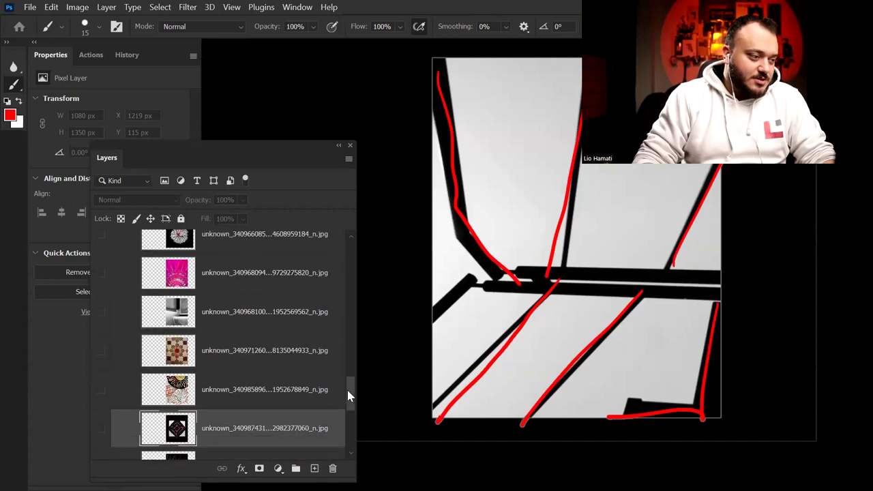
{"action": "scroll", "coordinate": [341, 415], "scroll_direction": "down", "scroll_amount": 3}
{"action": "scroll", "coordinate": [339, 423], "scroll_direction": "down", "scroll_amount": 2}
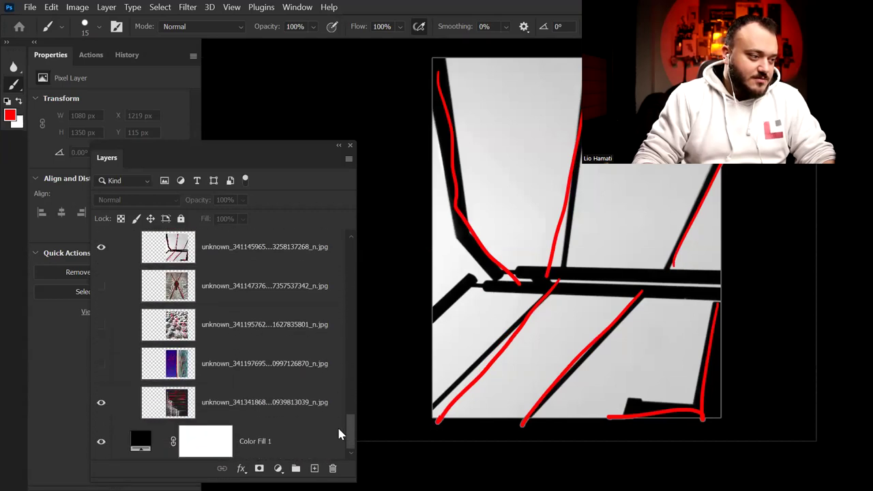
{"action": "scroll", "coordinate": [338, 413], "scroll_direction": "up", "scroll_amount": 5}
{"action": "scroll", "coordinate": [339, 406], "scroll_direction": "up", "scroll_amount": 2}
{"action": "scroll", "coordinate": [341, 388], "scroll_direction": "up", "scroll_amount": 3}
{"action": "scroll", "coordinate": [342, 378], "scroll_direction": "up", "scroll_amount": 2}
{"action": "scroll", "coordinate": [339, 375], "scroll_direction": "up", "scroll_amount": 1}
{"action": "left_click", "coordinate": [100, 393]}
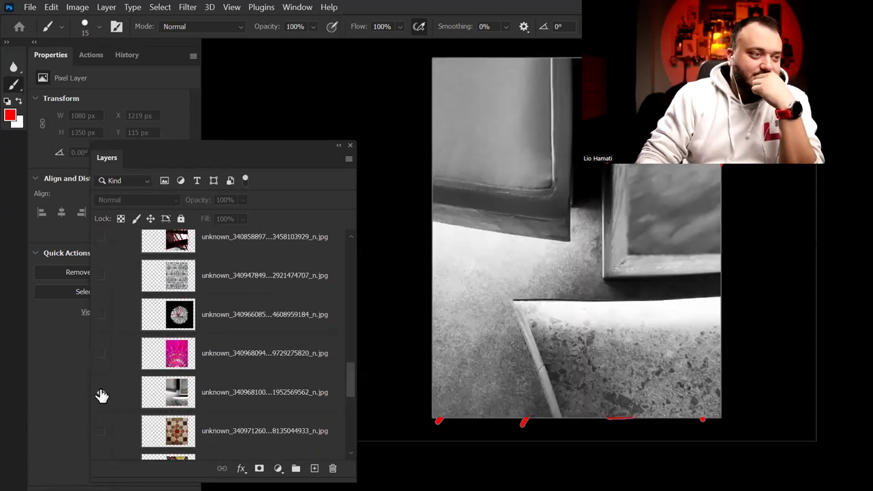